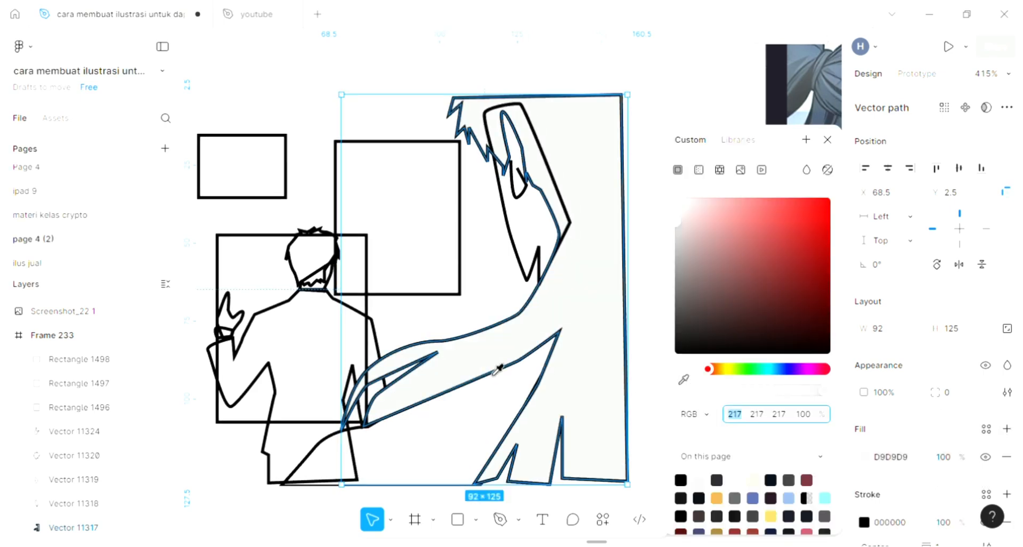
Fill the large foreground figure's long hair shape with the dark grey 3E3D41 sampled from the palette swatches.
scroll(498, 369, left, 3)
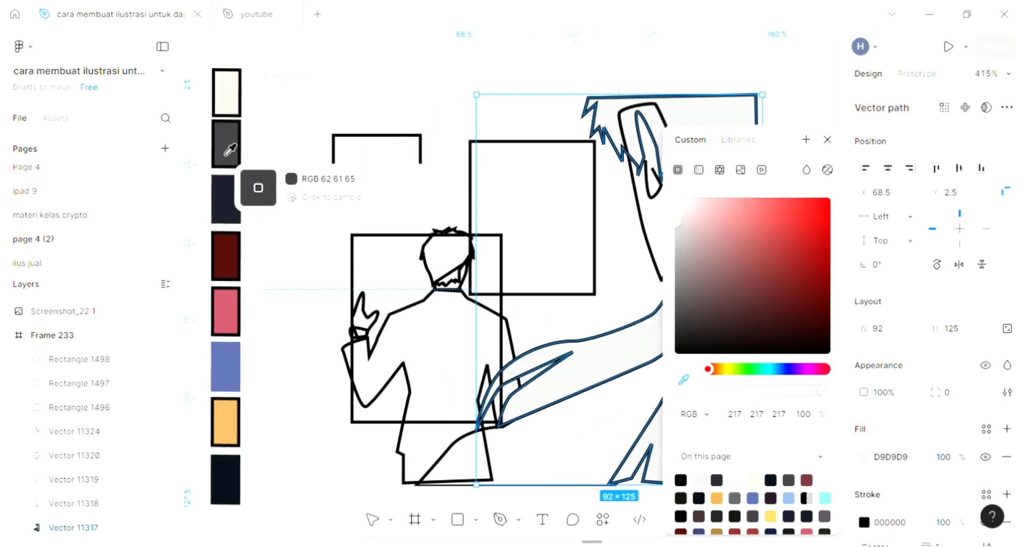
click(226, 154)
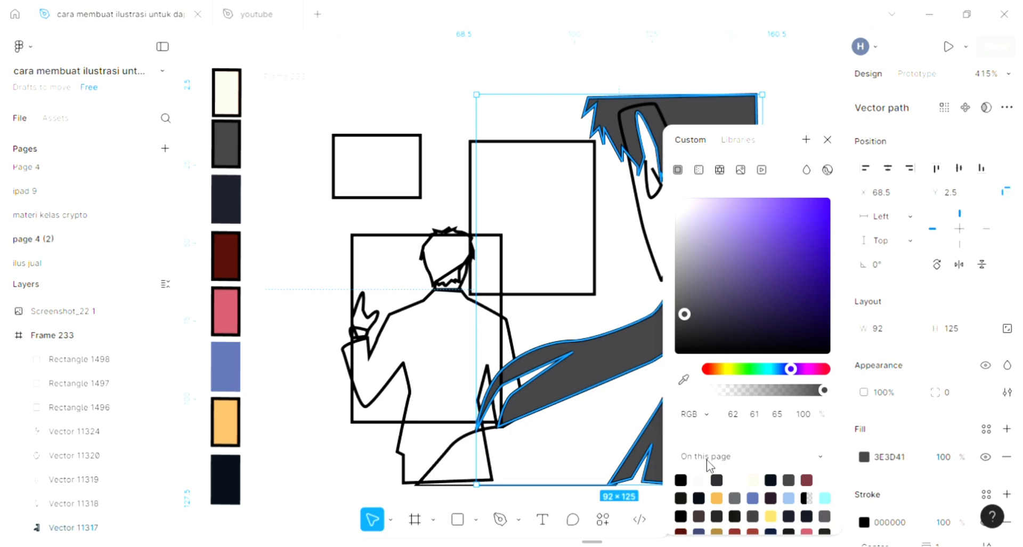
scroll(618, 251, right, 5)
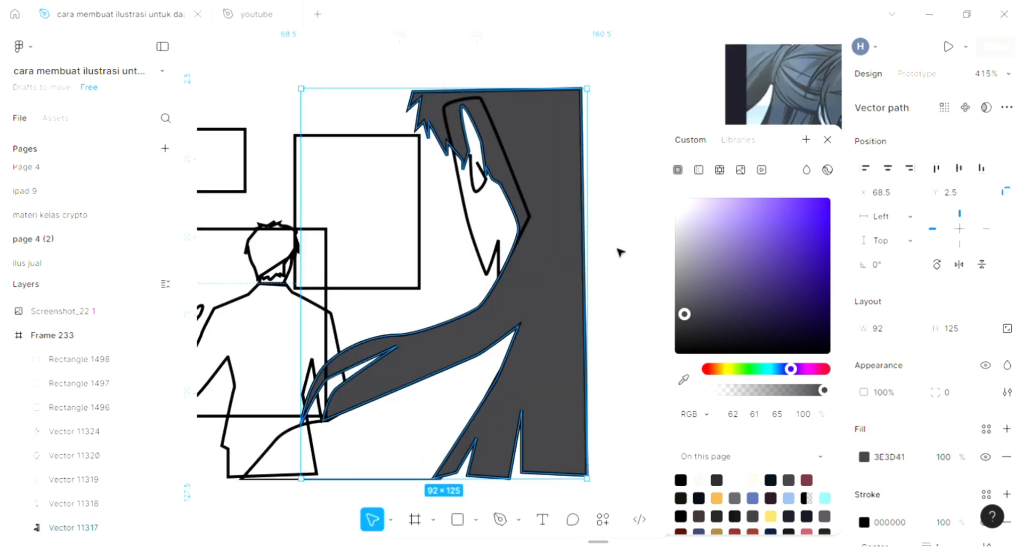
click(618, 251)
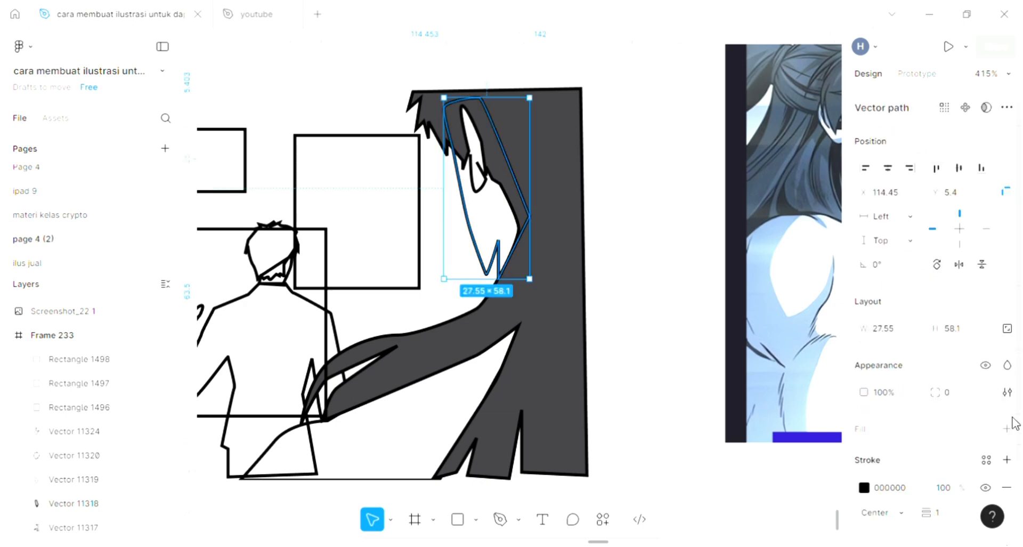
Fill the foreground figure's face shape with the cream FFE2D3 sampled from the palette and send it behind the hair.
scroll(418, 373, left, 1)
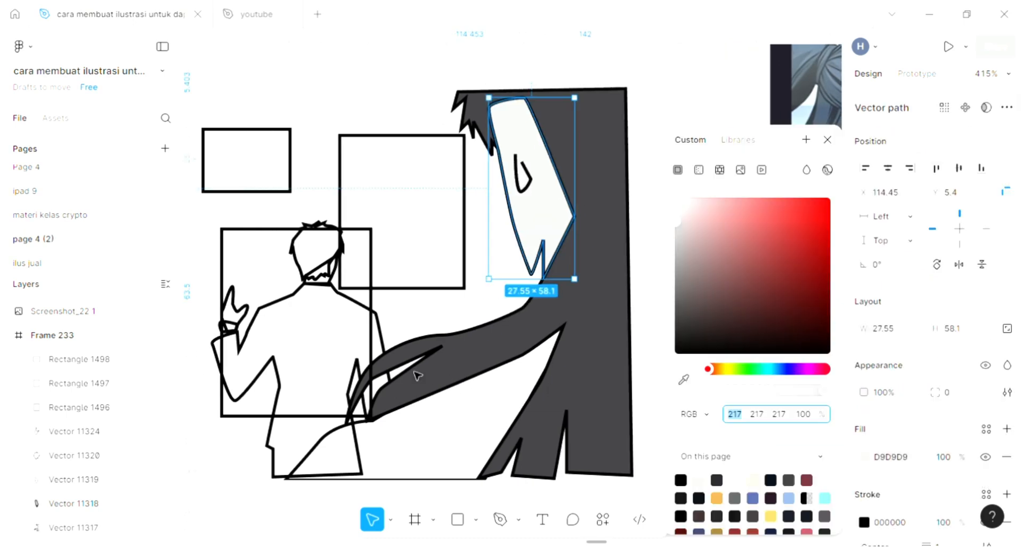
scroll(418, 373, down, 1)
scroll(364, 353, down, 1)
scroll(364, 353, left, 1)
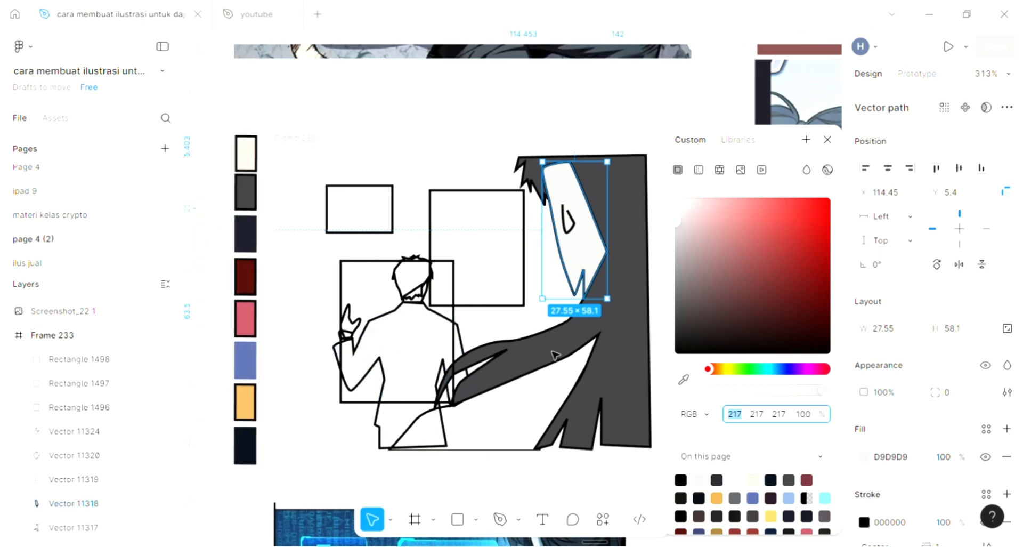
click(684, 378)
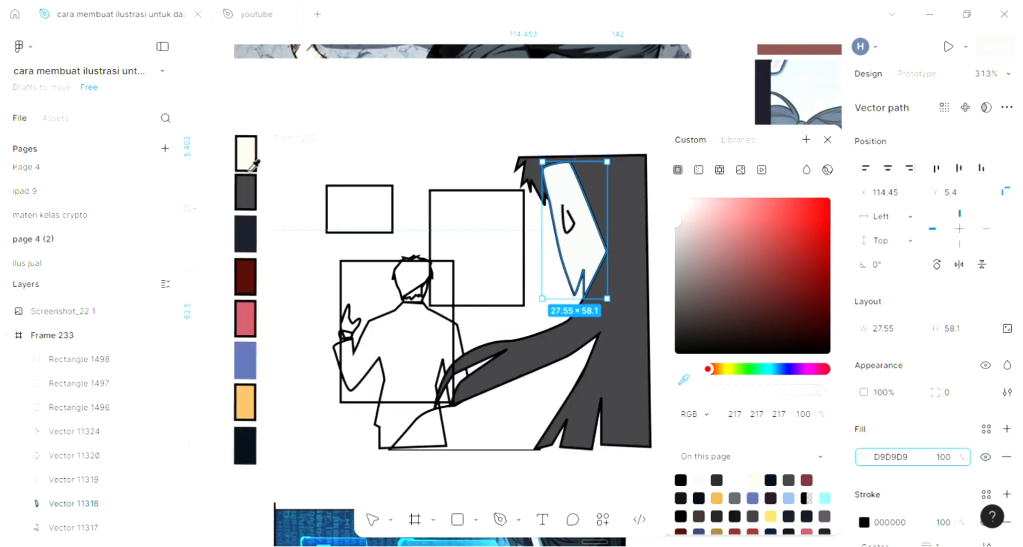
click(242, 157)
scroll(569, 320, right, 1)
scroll(605, 299, up, 3)
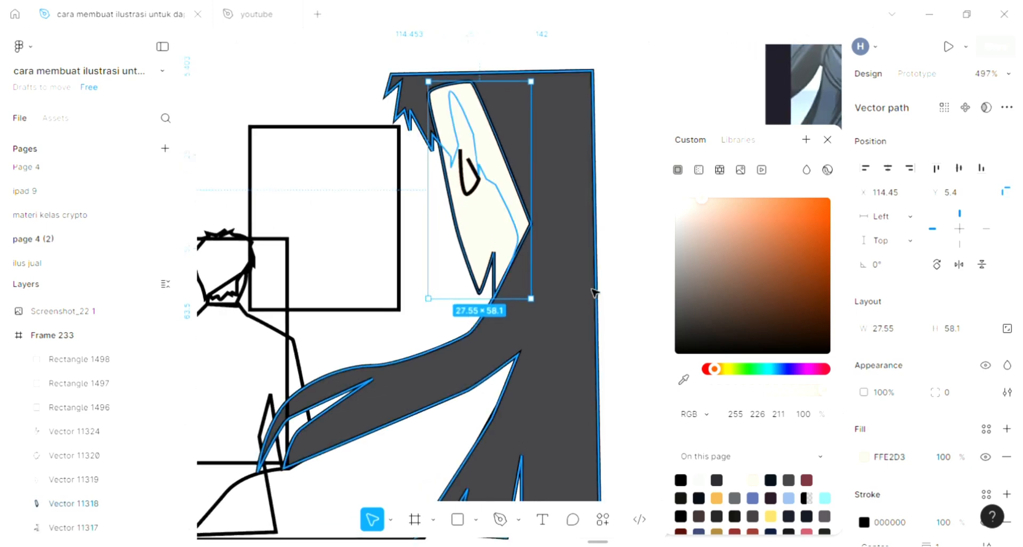
click(629, 330)
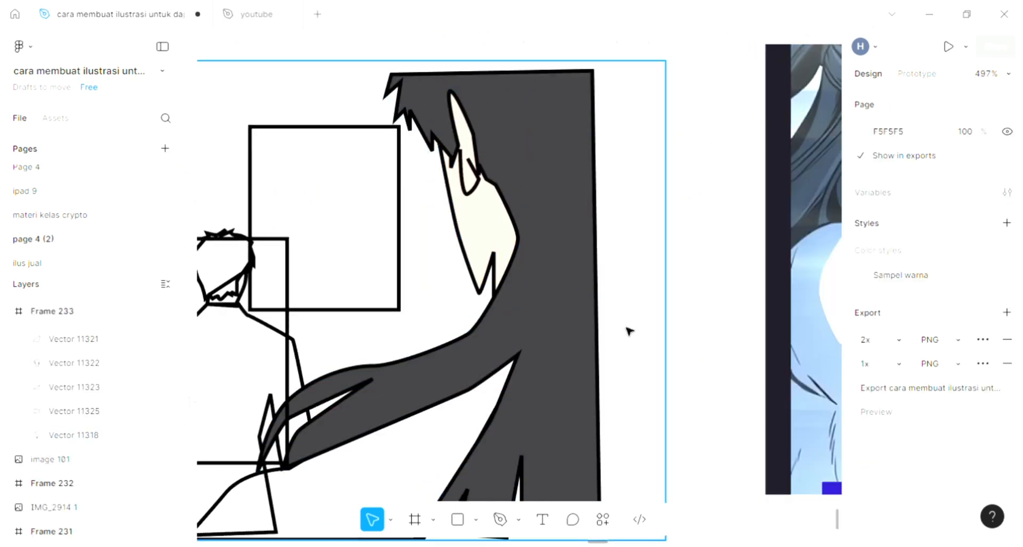
Give Frame 233 a pink F8B7B7 background fill and convert it to a linear gradient.
scroll(629, 330, down, 2)
scroll(614, 318, left, 5)
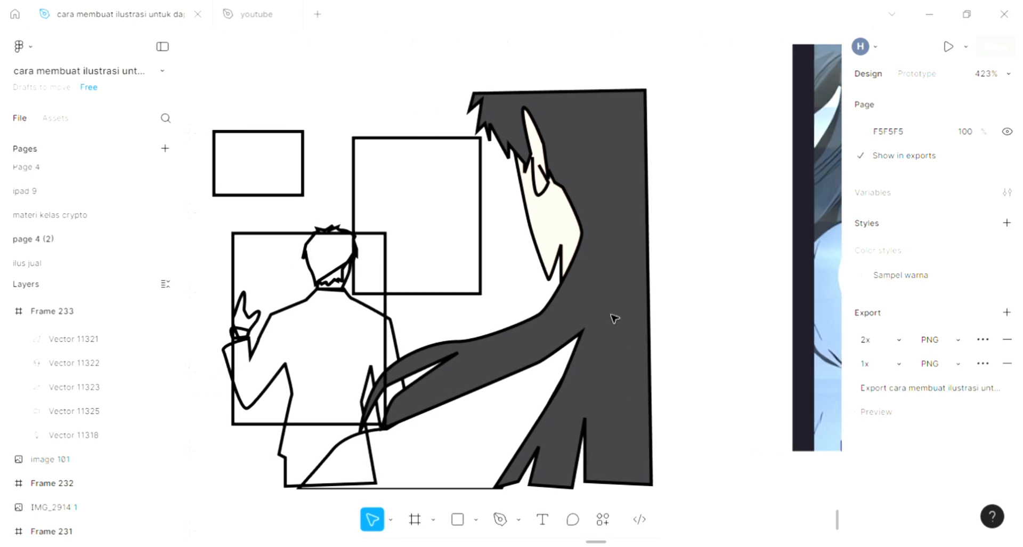
click(247, 81)
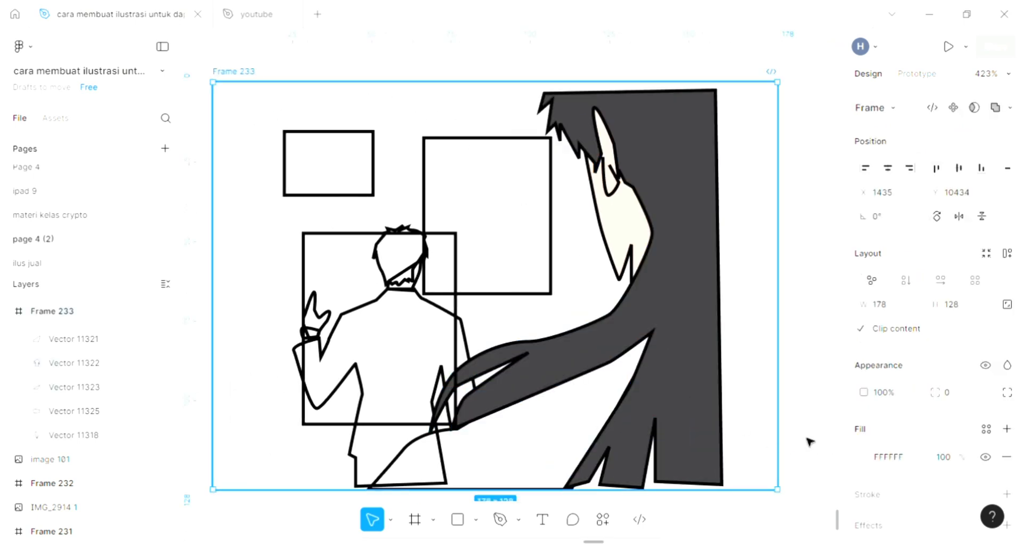
click(864, 457)
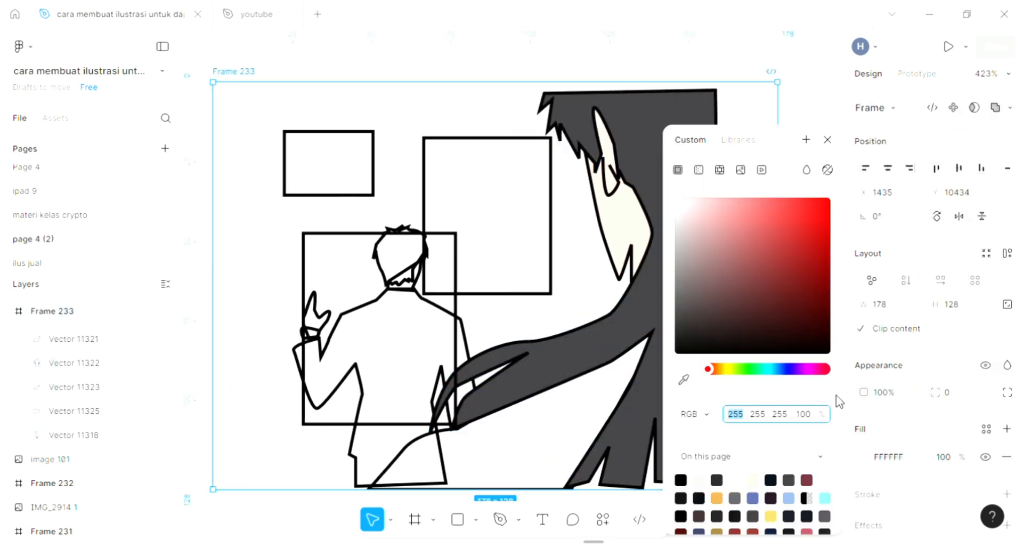
click(715, 202)
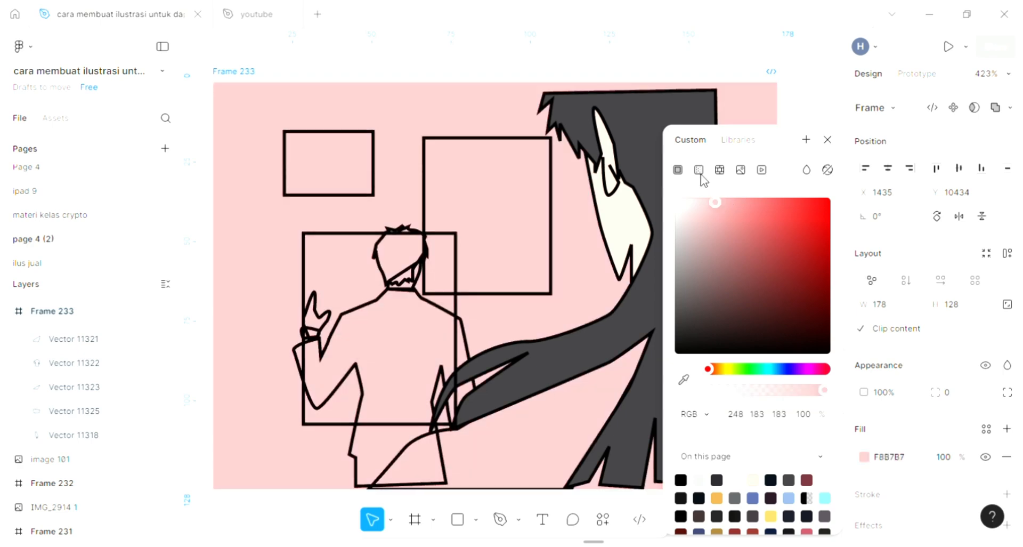
click(698, 169)
Set the 0% stop of the frame's background gradient to mint green B7F8CD.
click(725, 303)
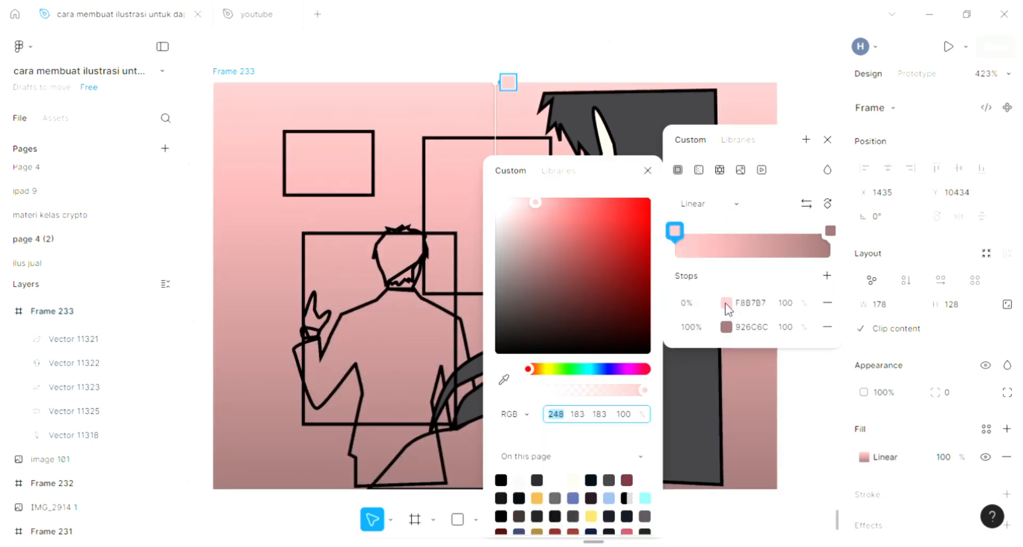
click(549, 371)
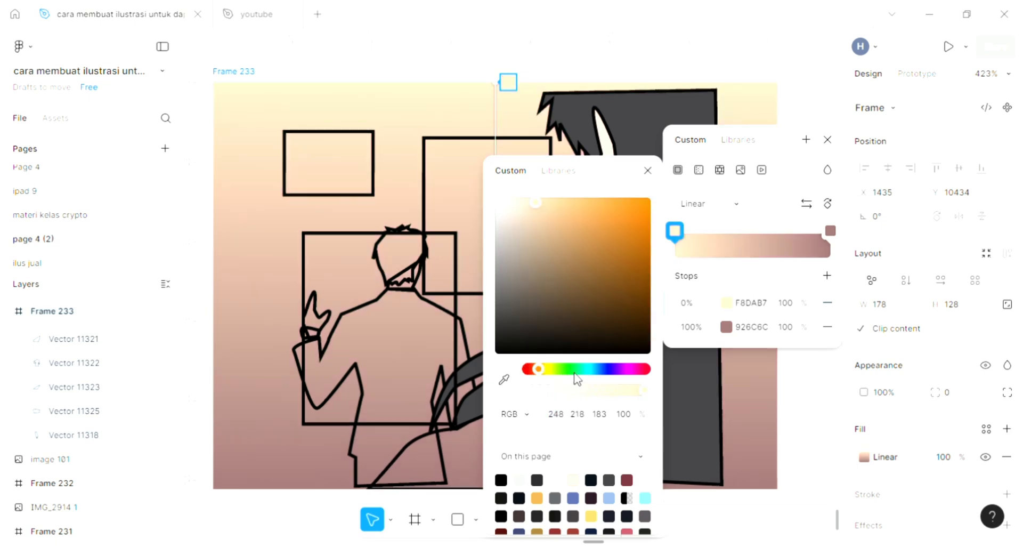
click(575, 371)
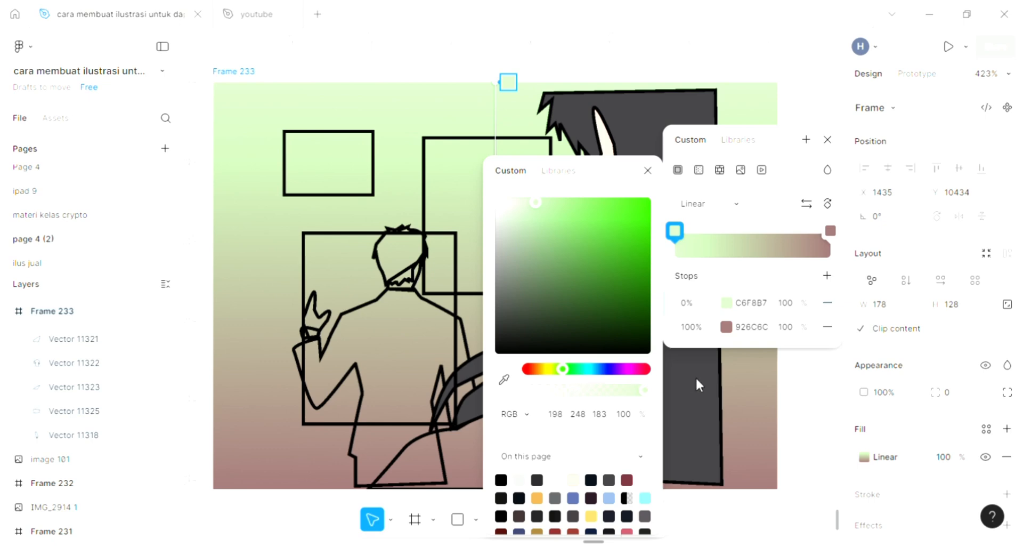
click(573, 369)
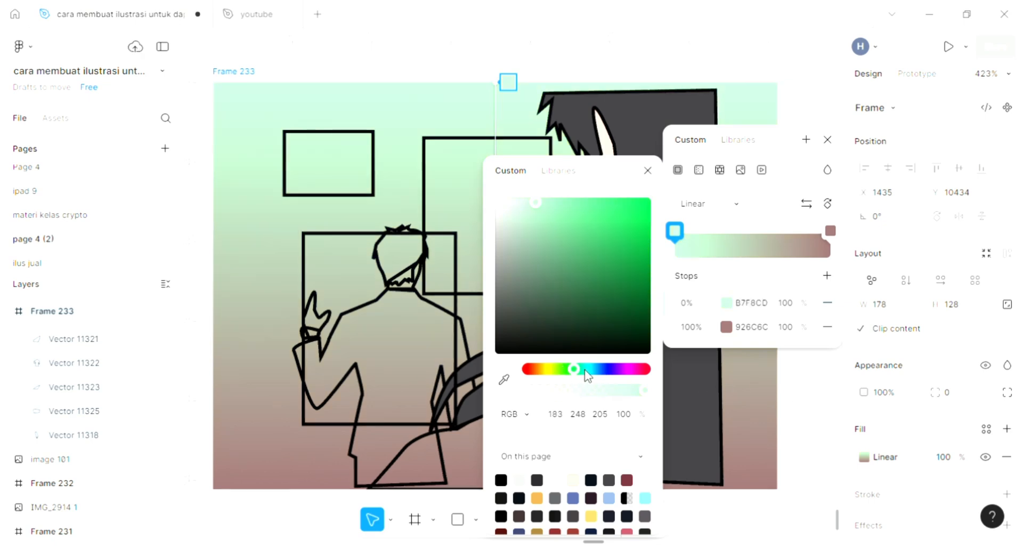
key(Escape)
key(Escape)
Add a fill to the foreground figure's body shape below the arm and sample the face's cream FFE2D3 for it.
scroll(590, 341, right, 1)
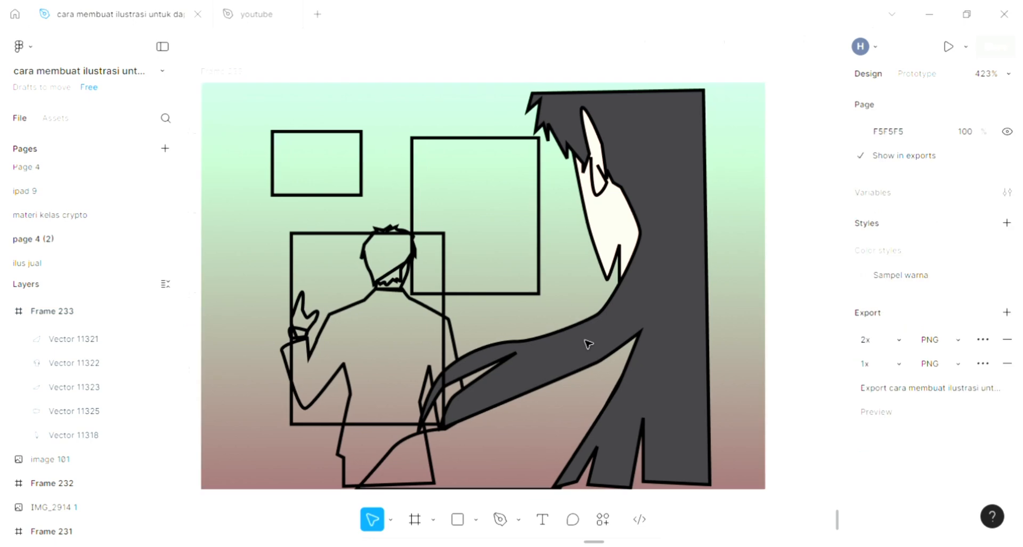
click(587, 413)
scroll(617, 423, right, 2)
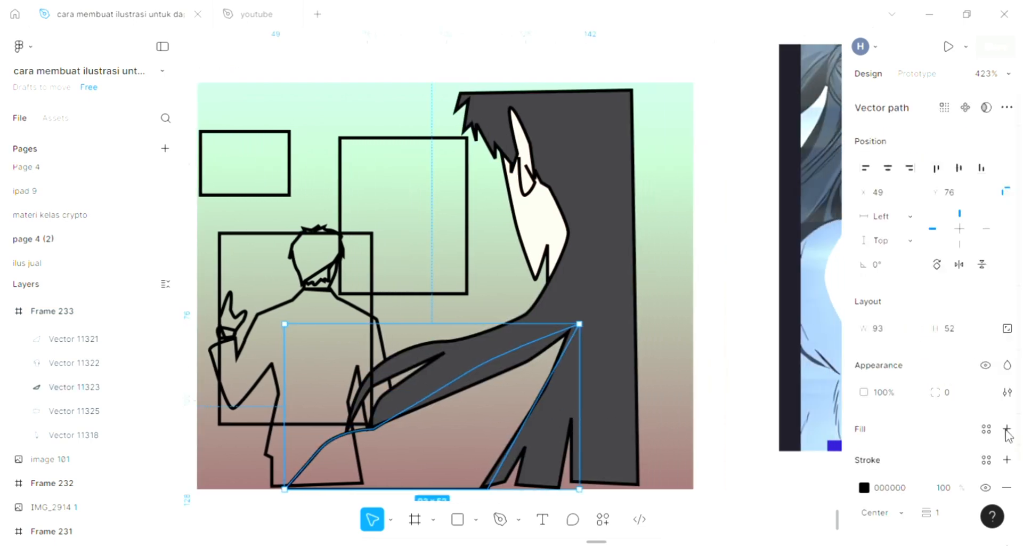
click(1006, 430)
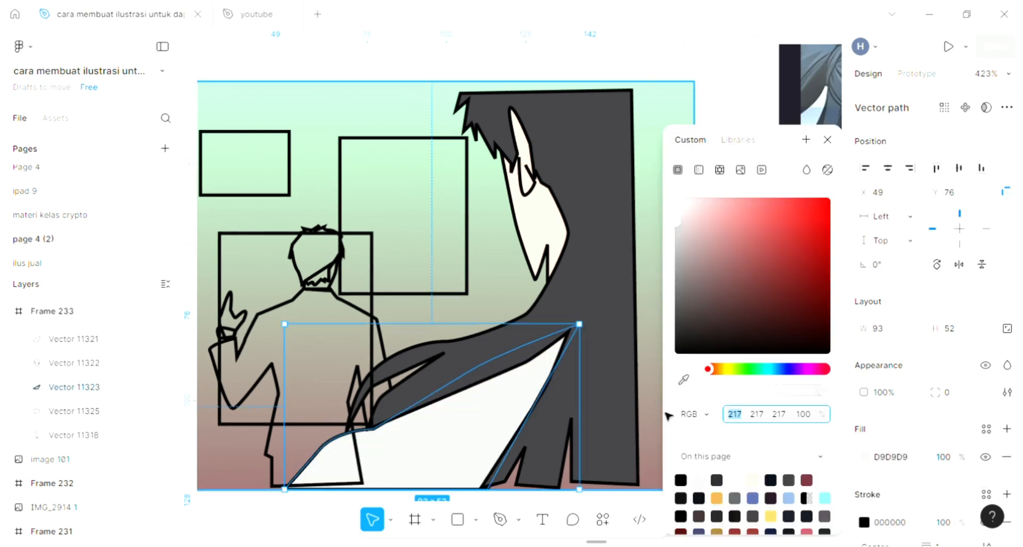
scroll(664, 415, down, 1)
click(684, 380)
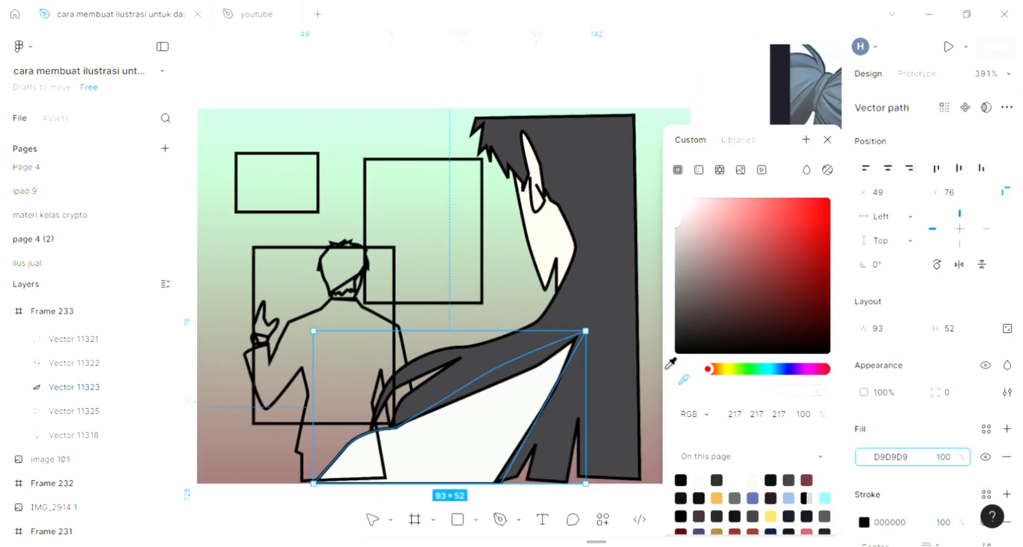
click(563, 237)
scroll(566, 239, right, 1)
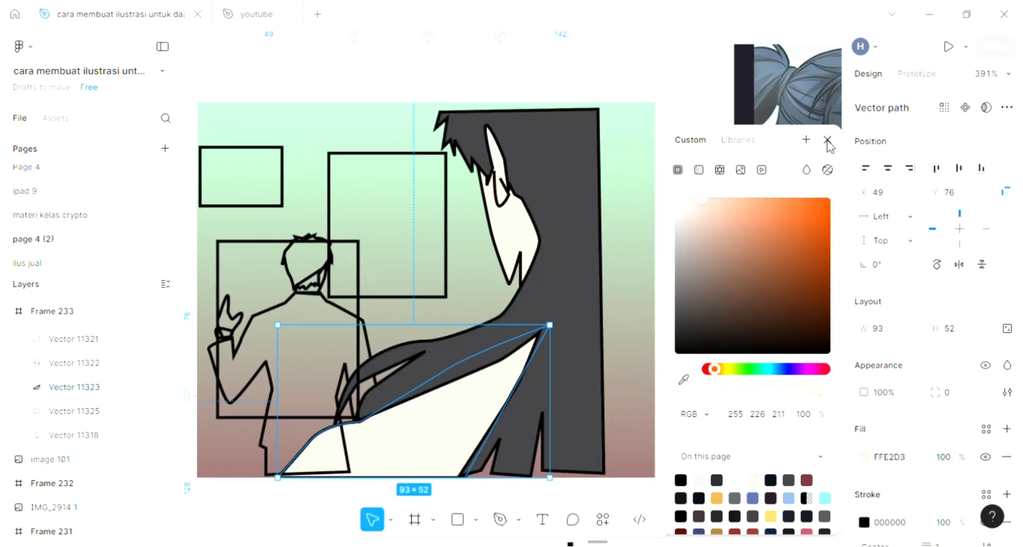
click(828, 140)
Fill the small background figure's hair shape with the dark grey 3E3D41 sampled from the foreground hair.
scroll(592, 321, left, 3)
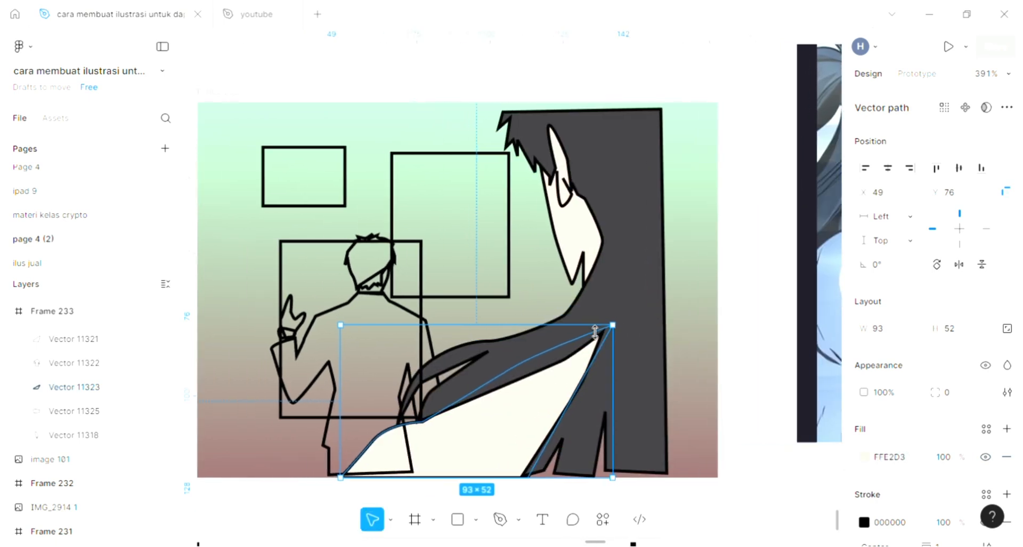
scroll(592, 333, left, 1)
scroll(410, 269, up, 3)
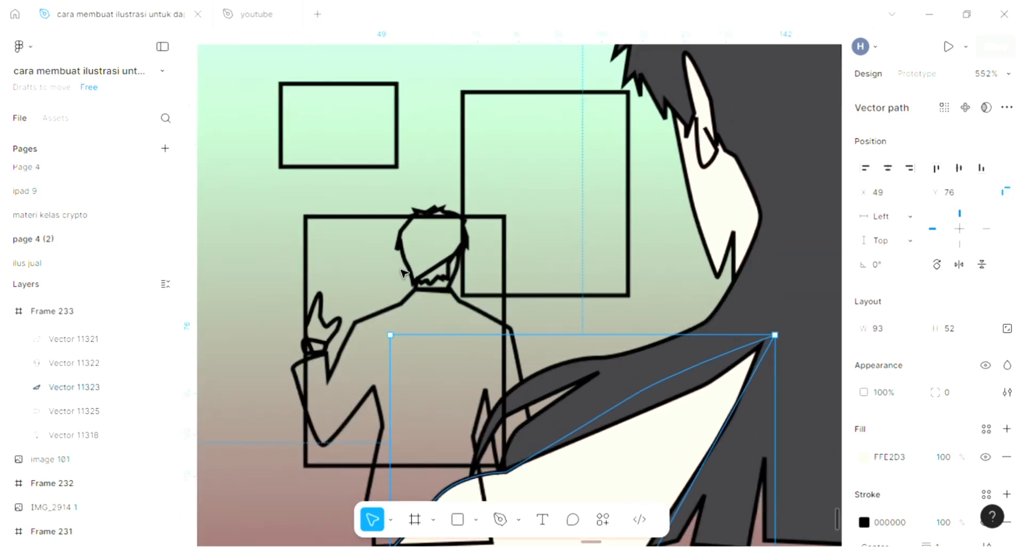
click(411, 269)
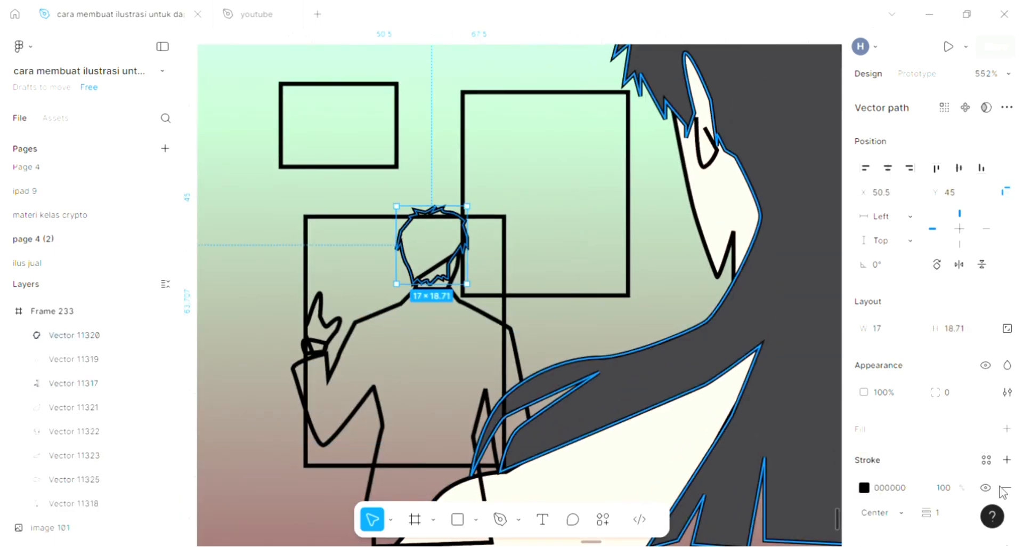
click(926, 445)
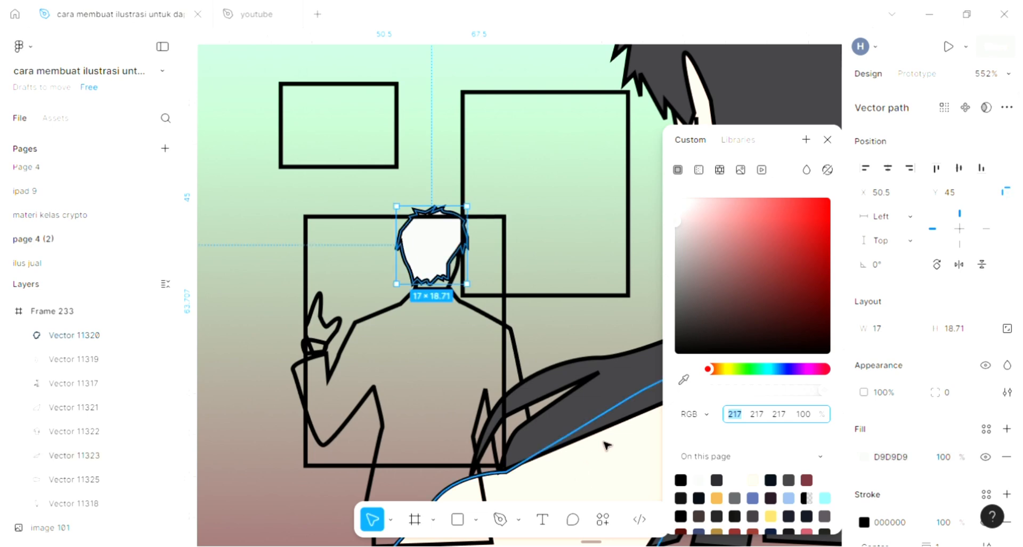
click(684, 379)
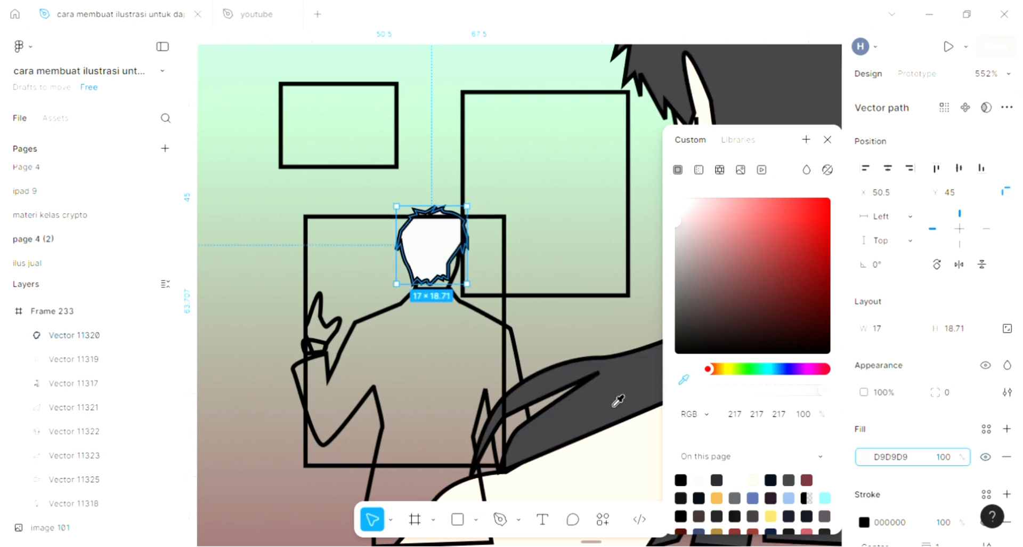
click(623, 378)
Add a fill to the background figure's jacket shape and sample the dark grey 3E3D41 from his hair.
scroll(612, 393, left, 3)
scroll(612, 393, left, 2)
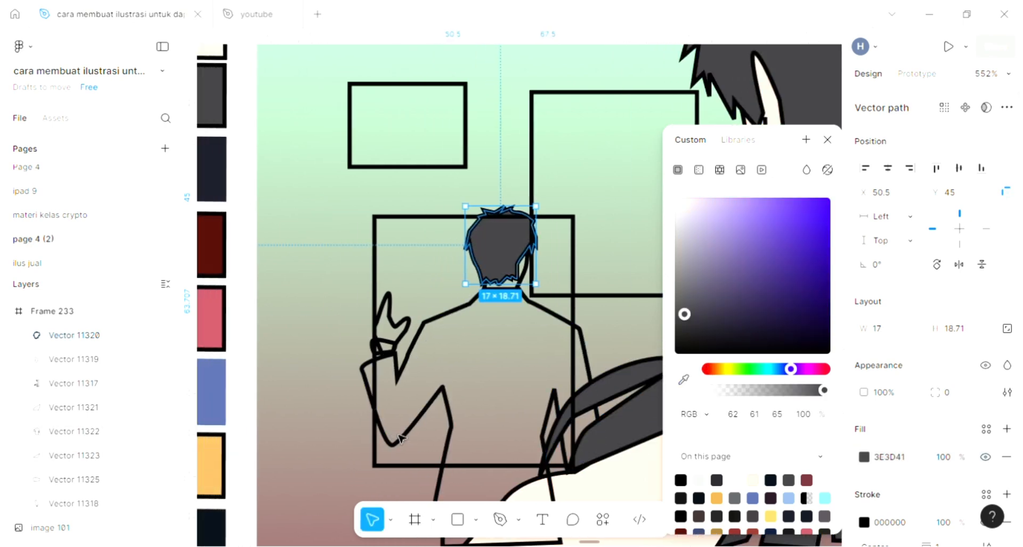
click(401, 440)
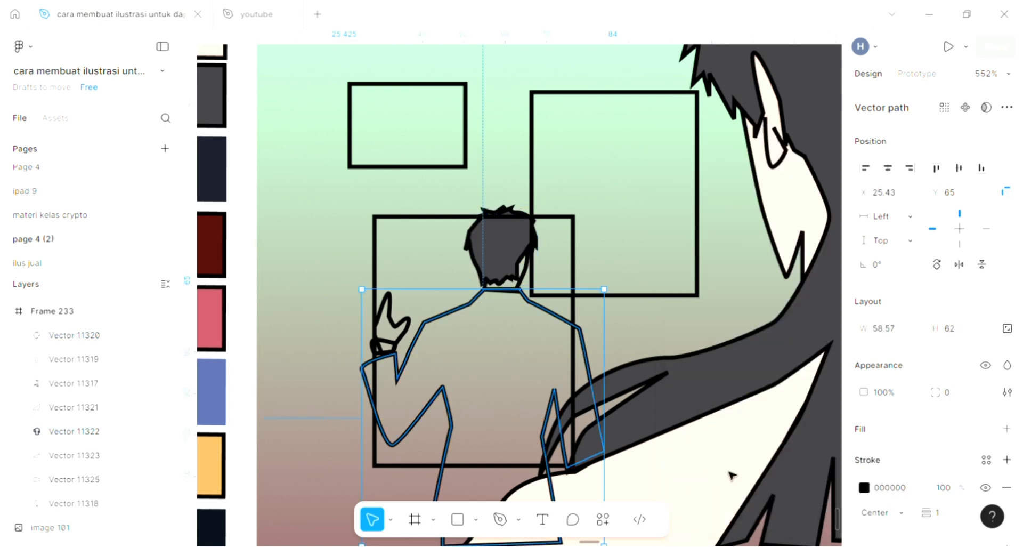
click(1007, 429)
click(864, 456)
click(683, 379)
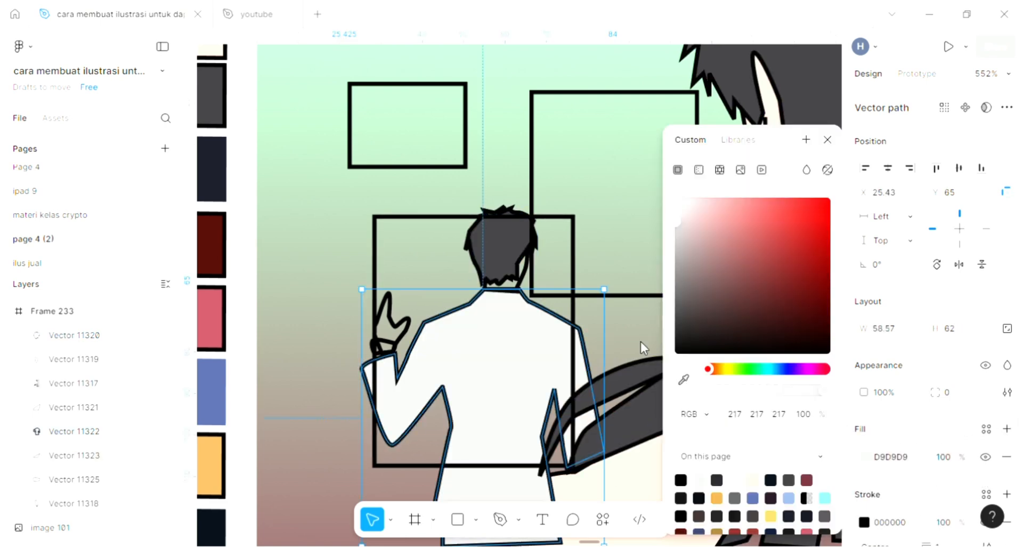
click(528, 256)
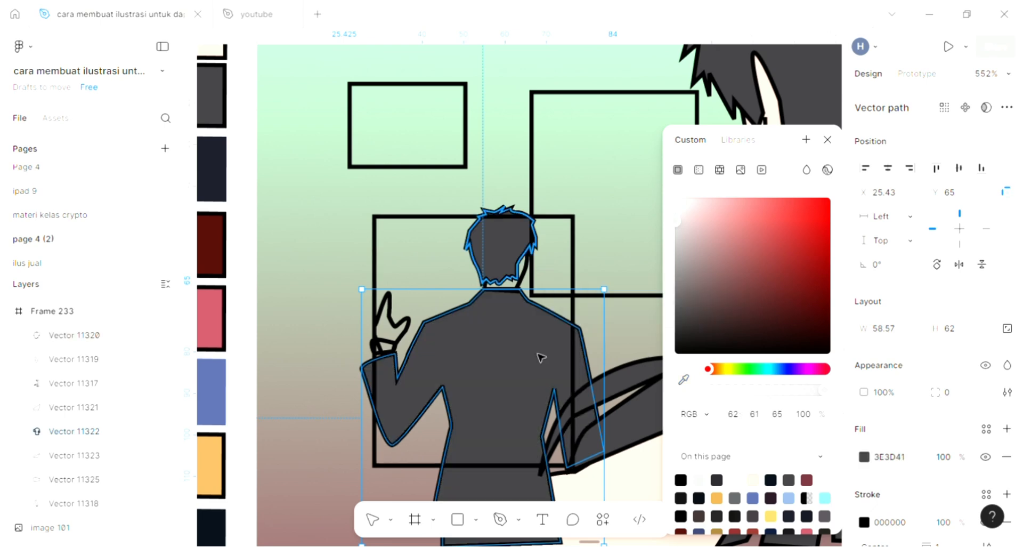
Add a fill to the background figure's neck shape and sample the cream FFE2D3 from the foreground figure's body for it.
scroll(539, 358, up, 5)
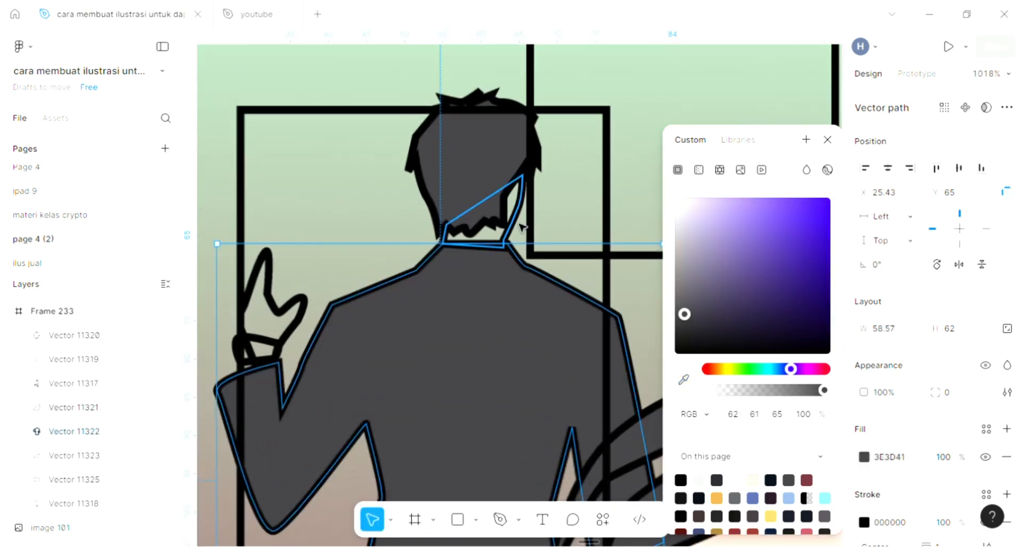
click(522, 228)
click(1005, 430)
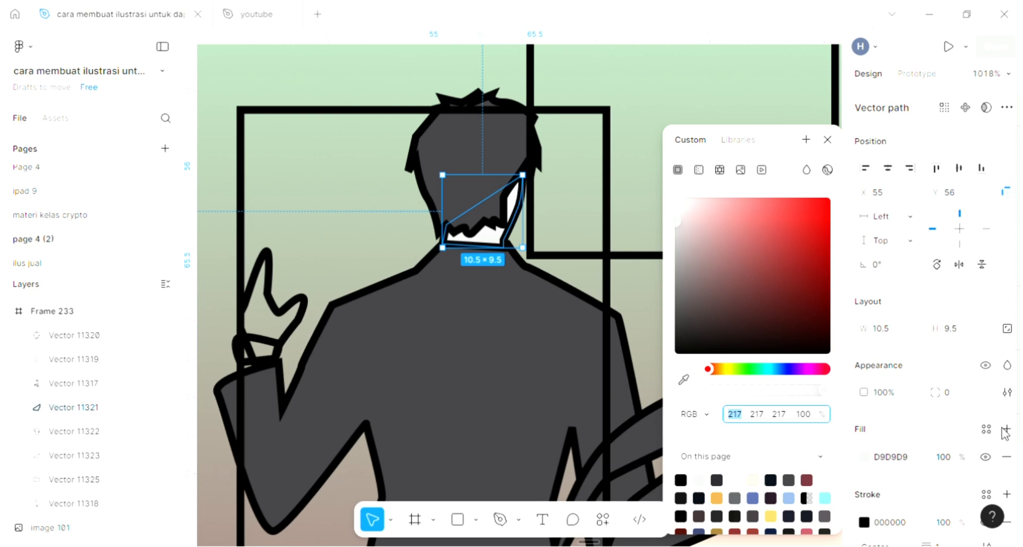
scroll(589, 362, down, 5)
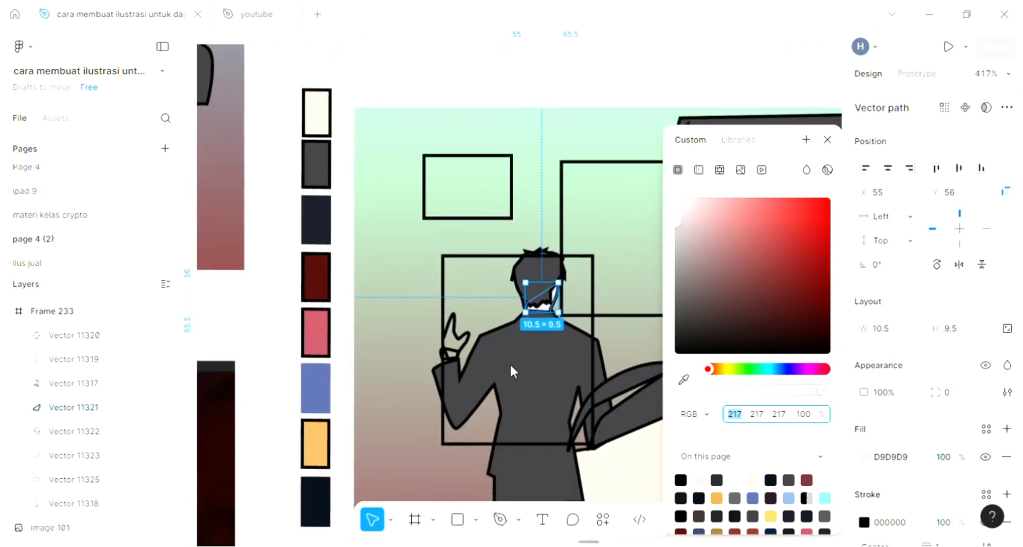
key(i)
scroll(480, 363, right, 5)
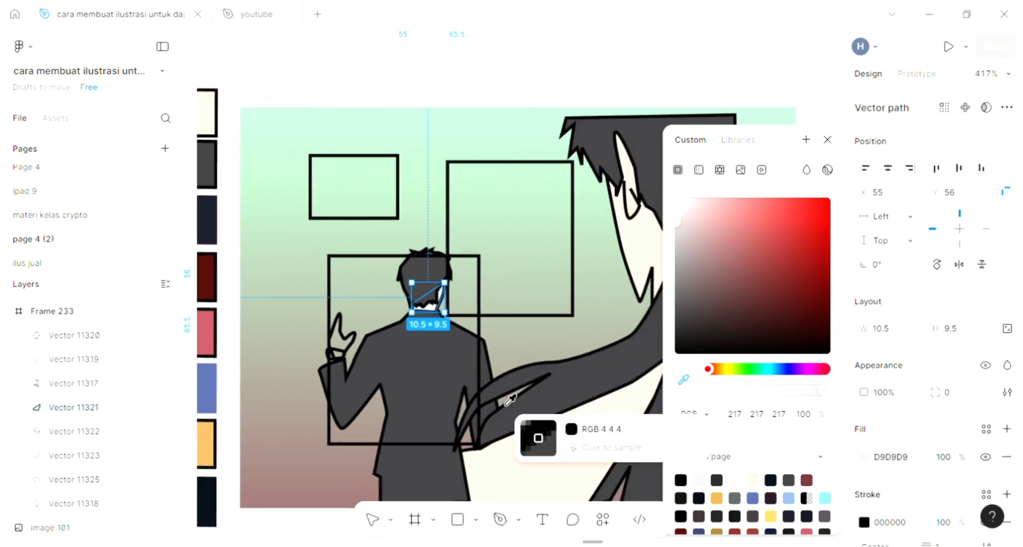
click(586, 485)
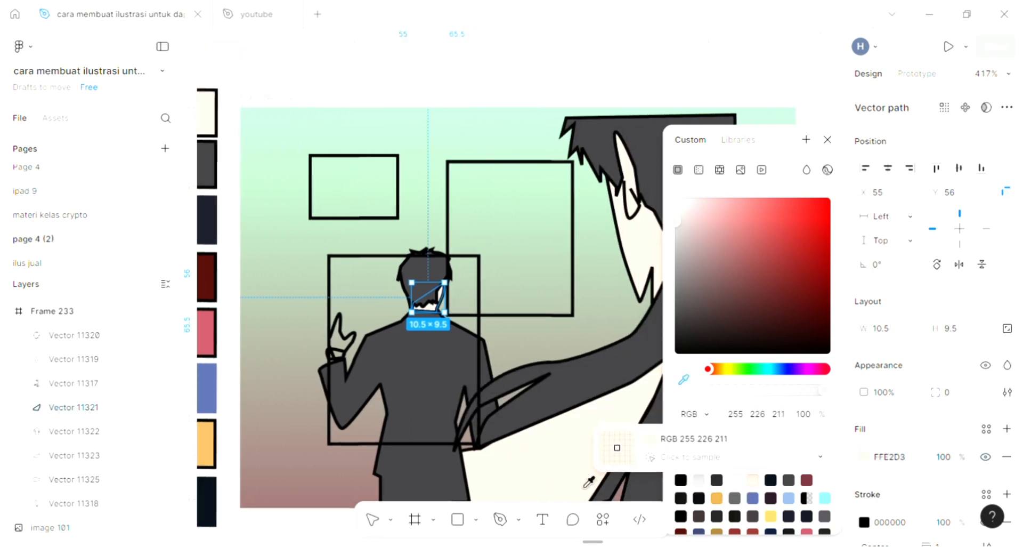
click(612, 320)
Add a light grey D9D9D9 fill to the small upper rectangle and the tall rectangle between the two figures.
scroll(586, 309, down, 3)
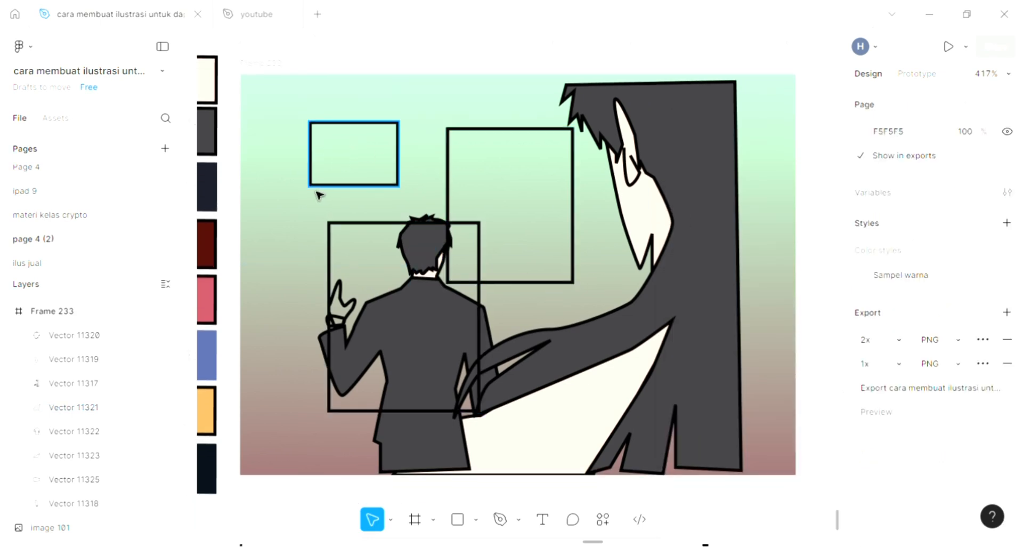
click(318, 193)
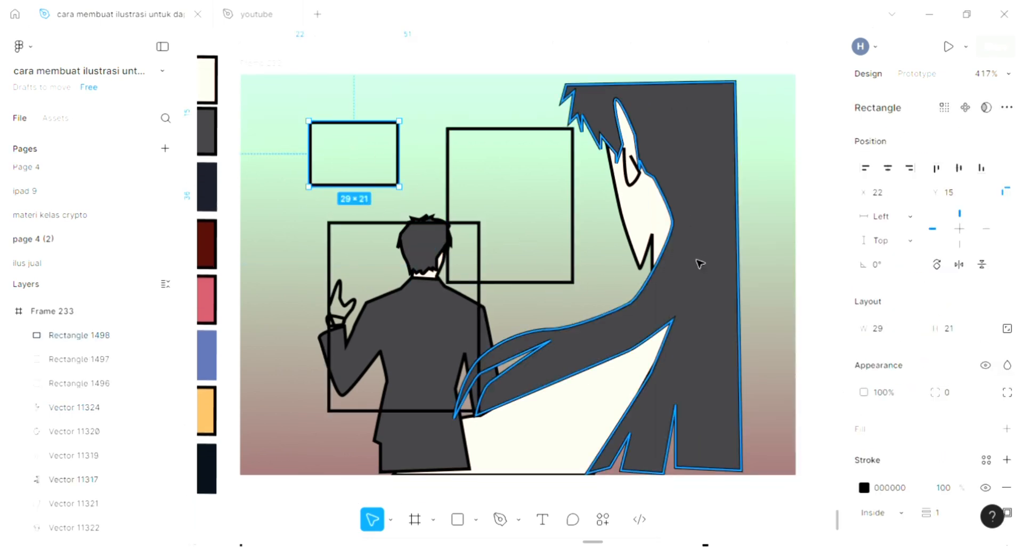
click(1006, 429)
scroll(570, 341, left, 3)
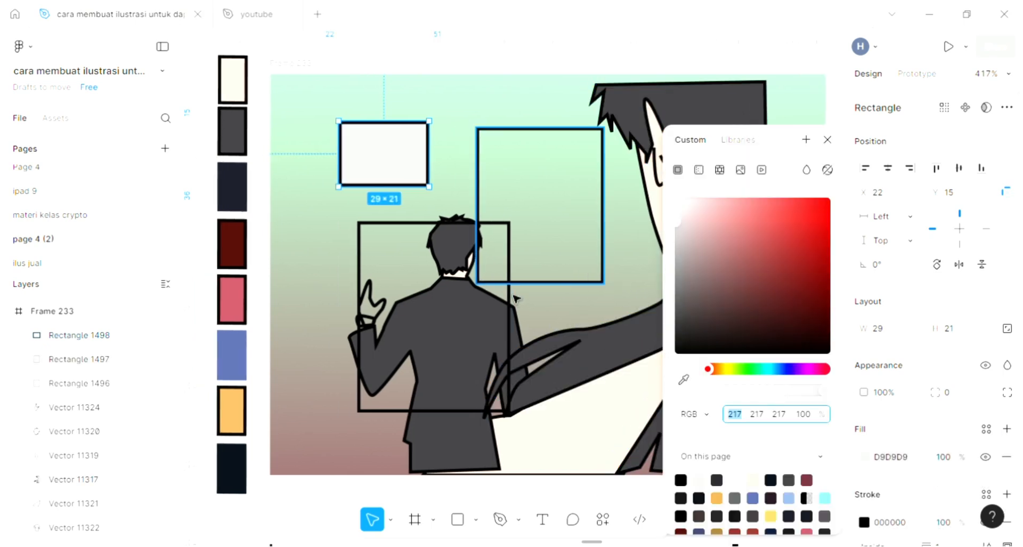
click(575, 287)
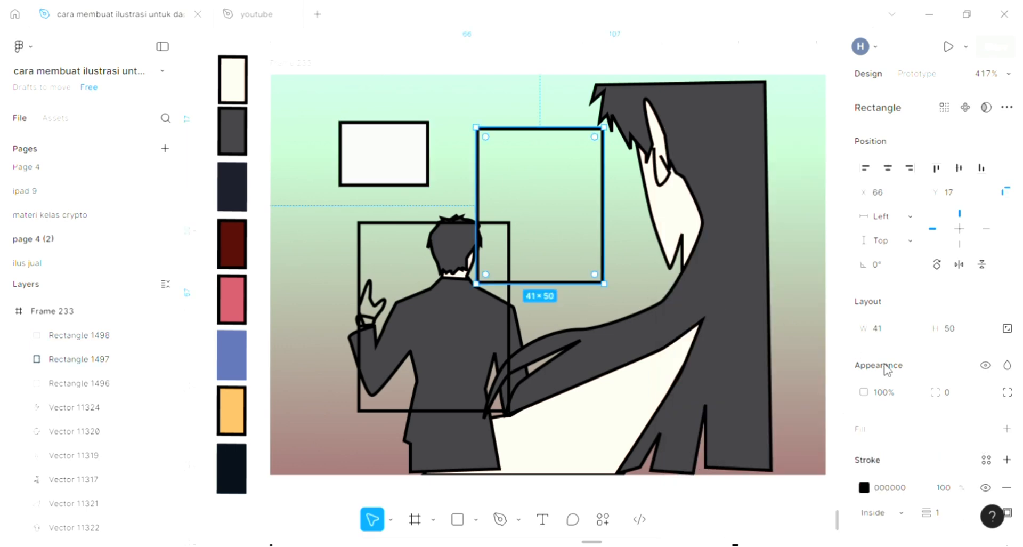
click(1007, 429)
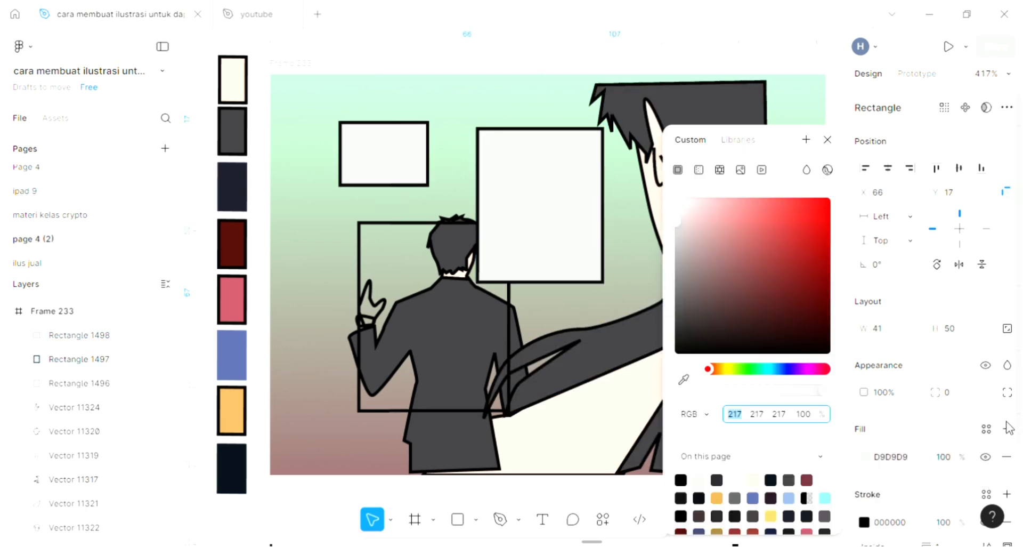
Send the background figure's jacket shape to the back and fill his raised hand with a sampled cream FFE2D3.
click(453, 348)
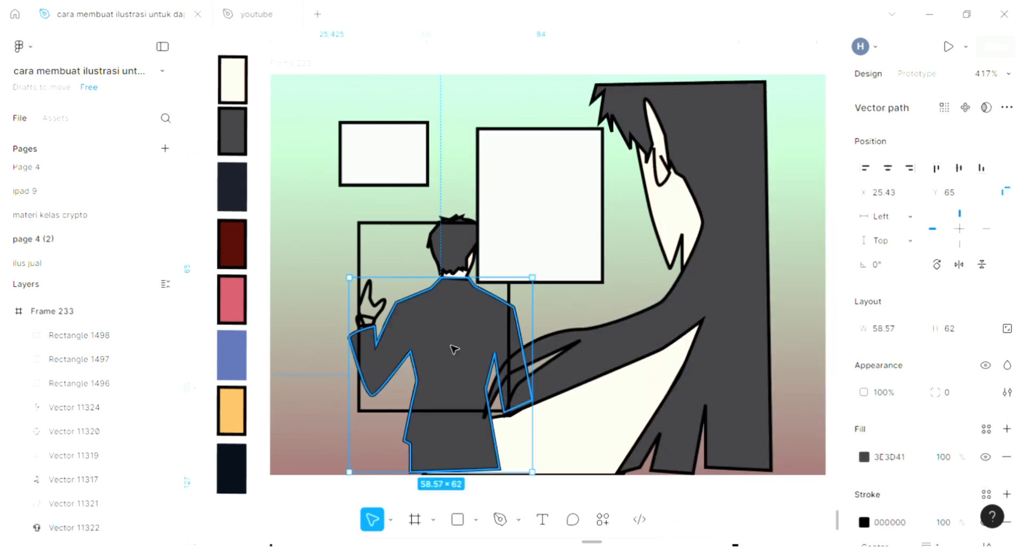
key([)
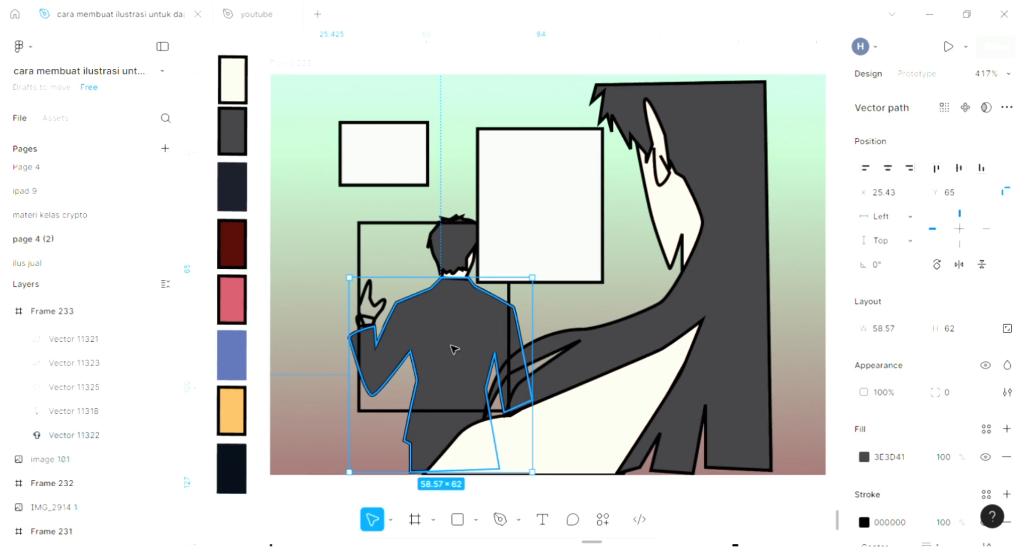
click(367, 300)
scroll(417, 354, left, 3)
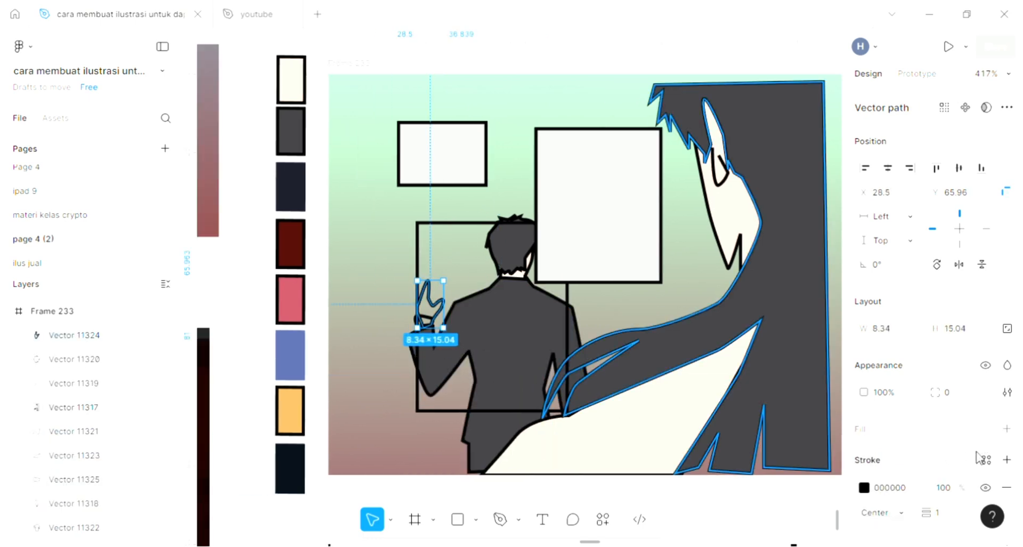
click(1006, 429)
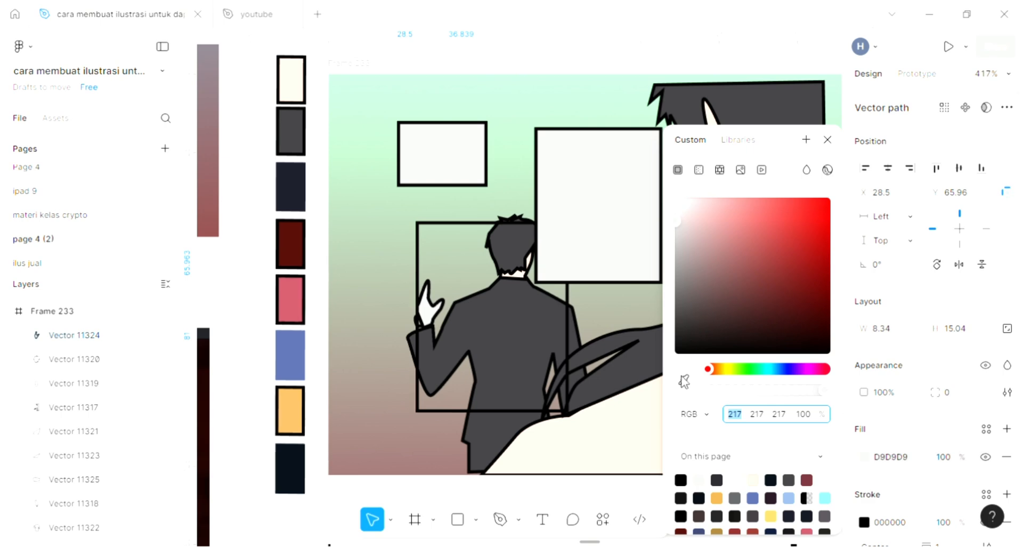
click(684, 379)
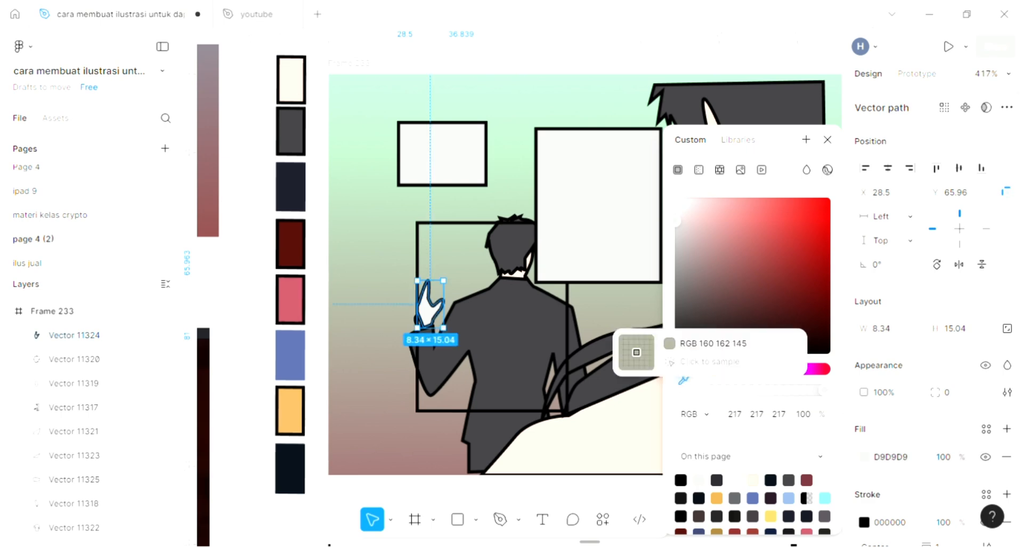
click(636, 352)
click(827, 140)
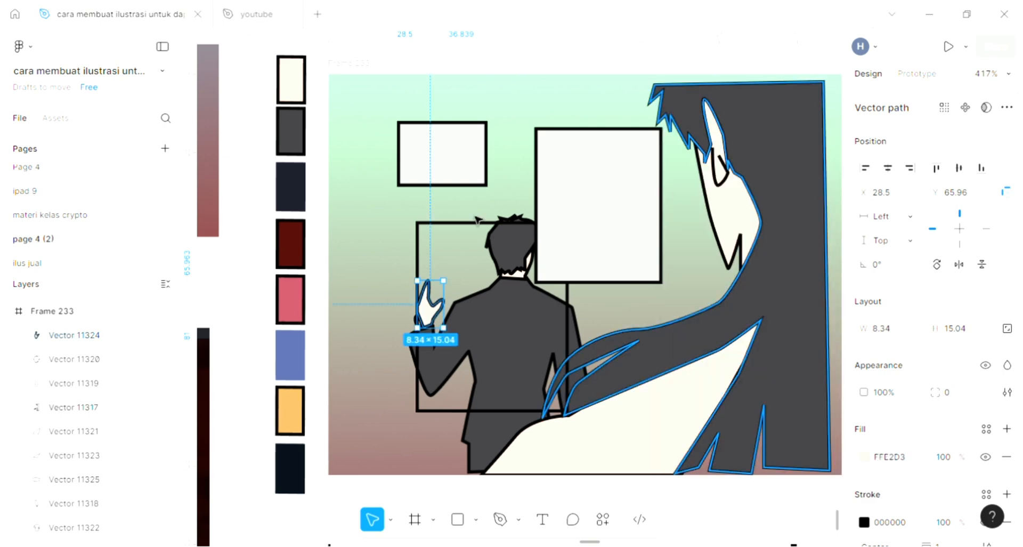
Add a light grey D9D9D9 fill to the rectangle around the background figure and send it to the back.
click(476, 220)
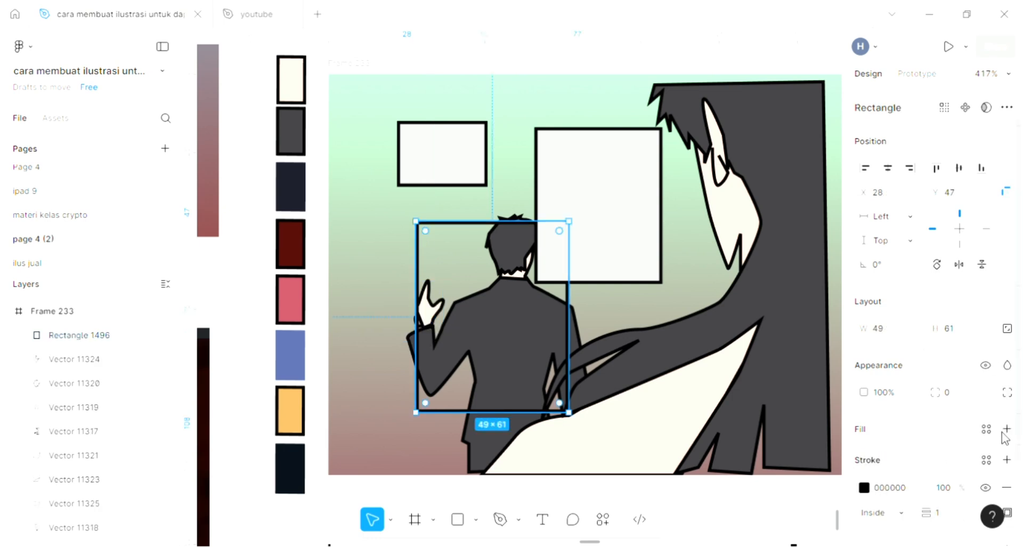
key(i)
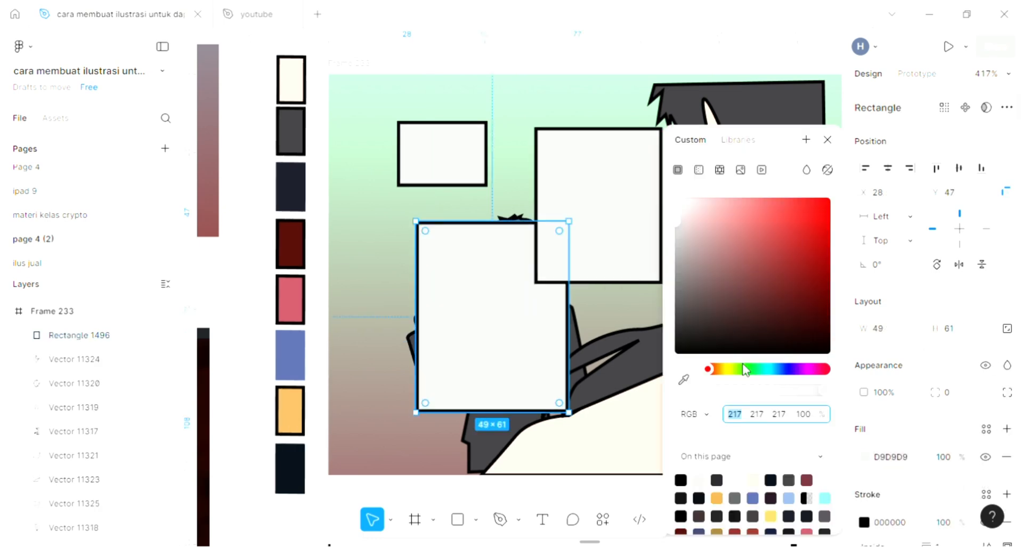
click(828, 141)
key([)
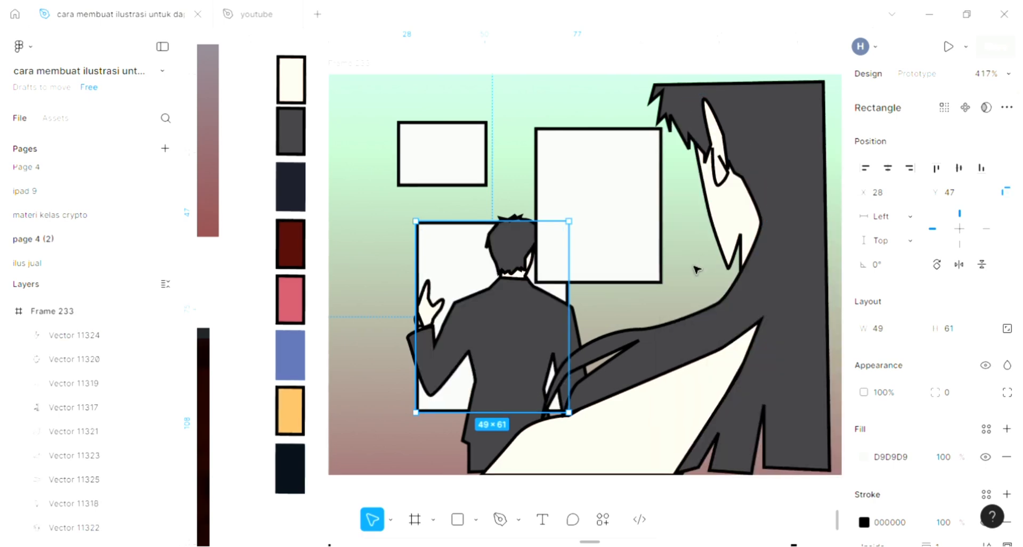
Send the tall rectangle between the two figures to the back of the frame.
scroll(697, 268, right, 1)
click(594, 225)
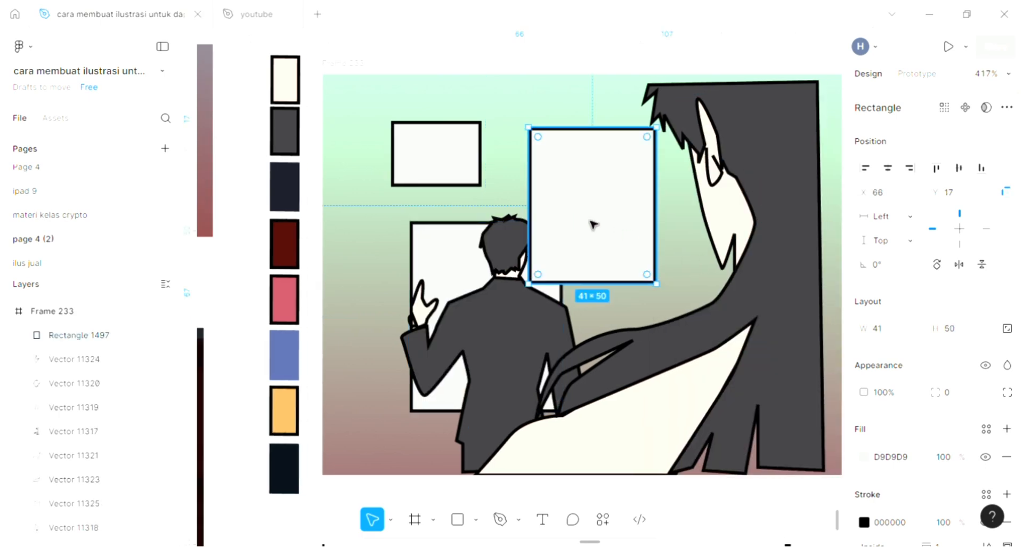
key([)
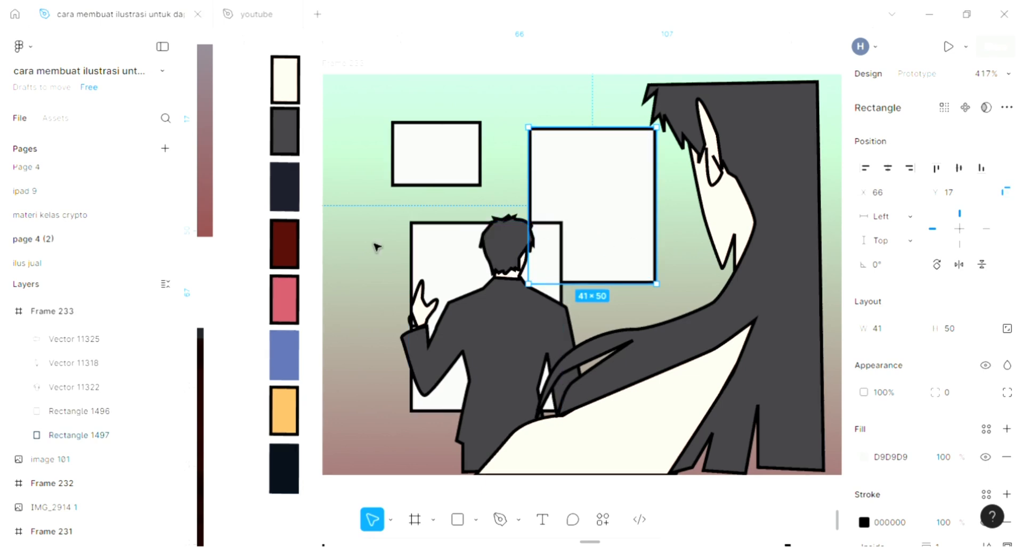
key(Escape)
Draw a horizontal line about 21 wide near the upper edge of the tall rectangle with the Pen tool.
scroll(577, 326, up, 1)
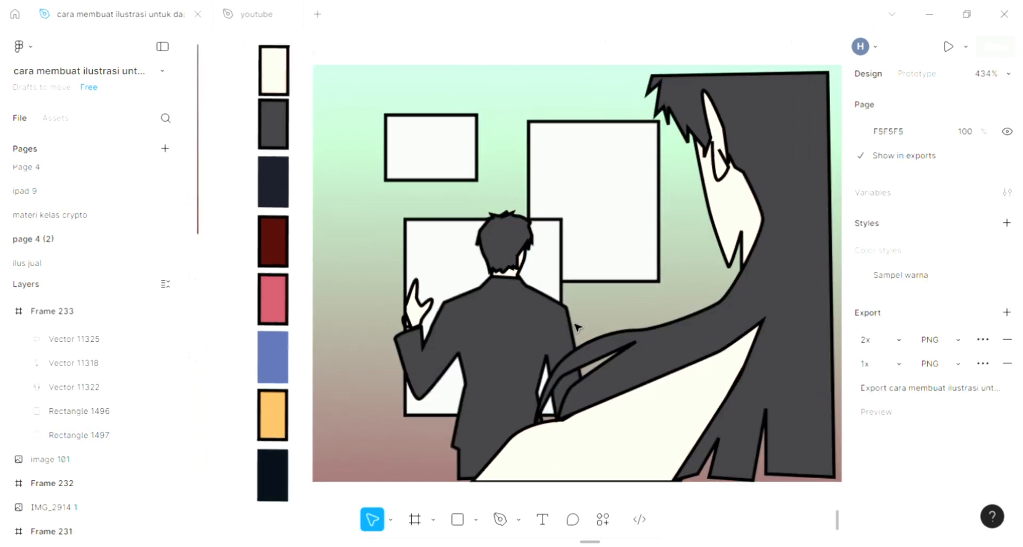
scroll(577, 326, up, 1)
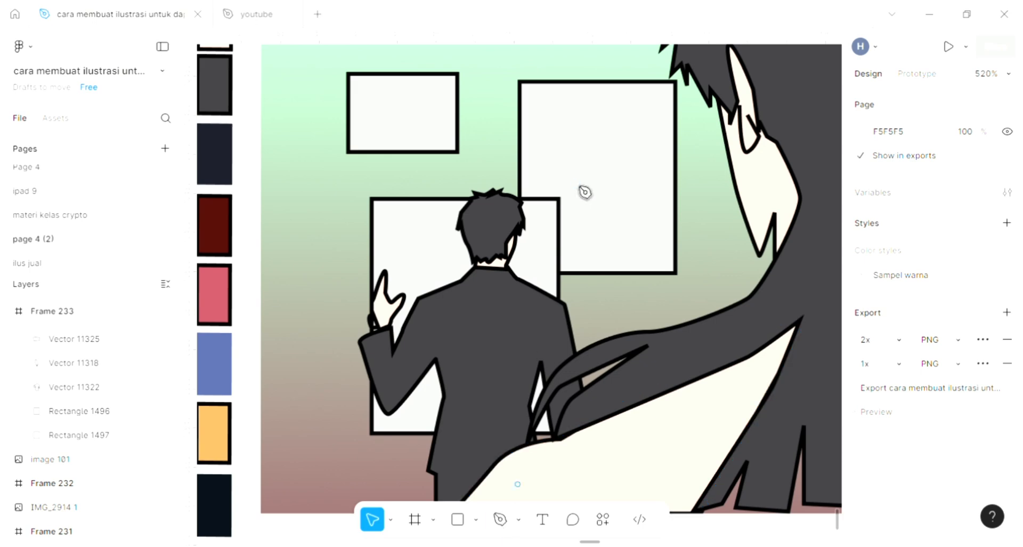
key(p)
scroll(584, 191, right, 1)
scroll(595, 139, up, 2)
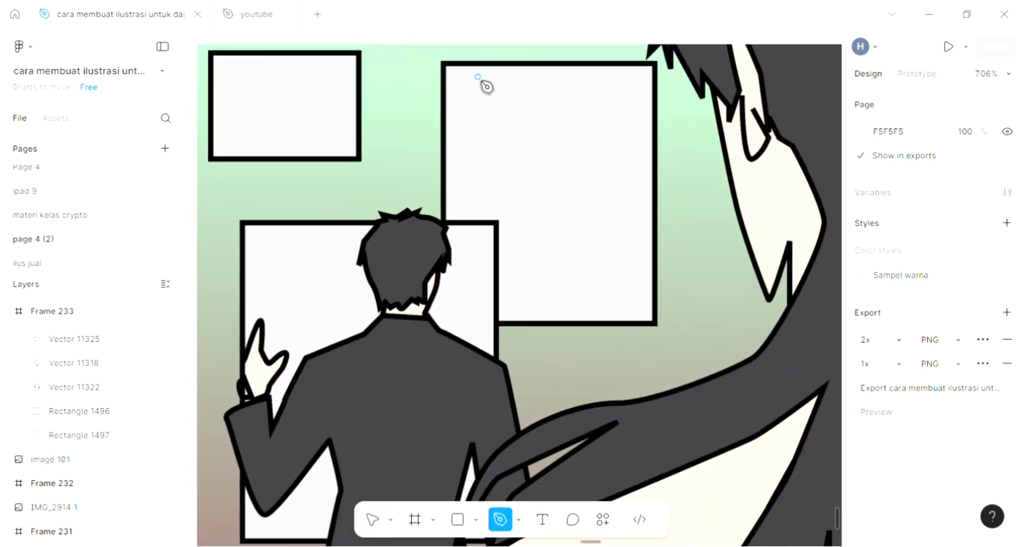
scroll(499, 92, right, 1)
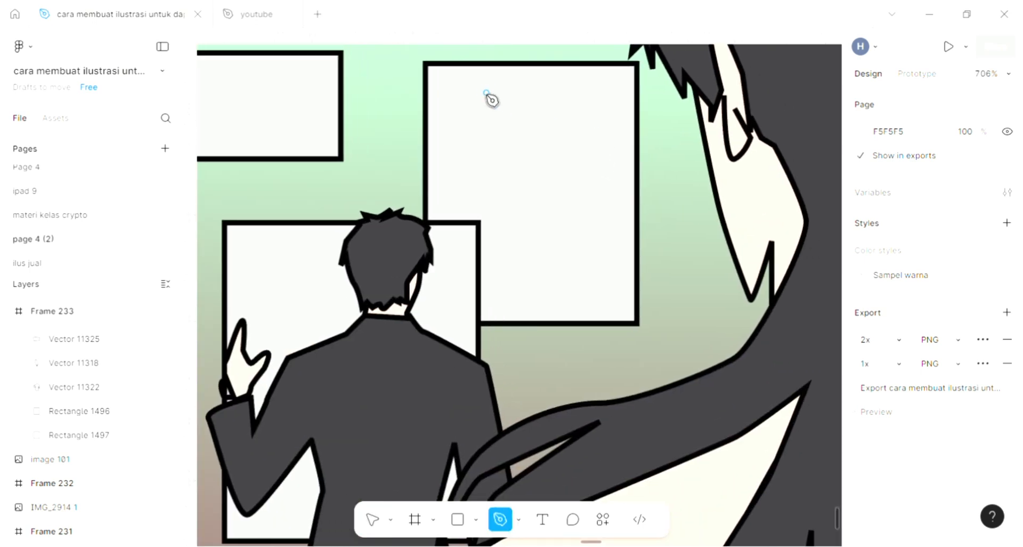
click(478, 90)
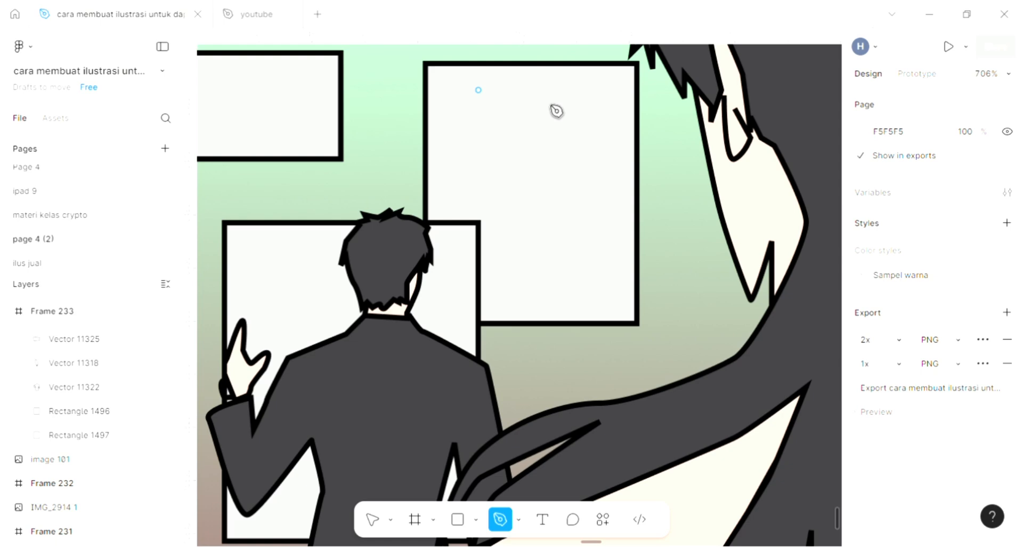
click(589, 90)
key(Escape)
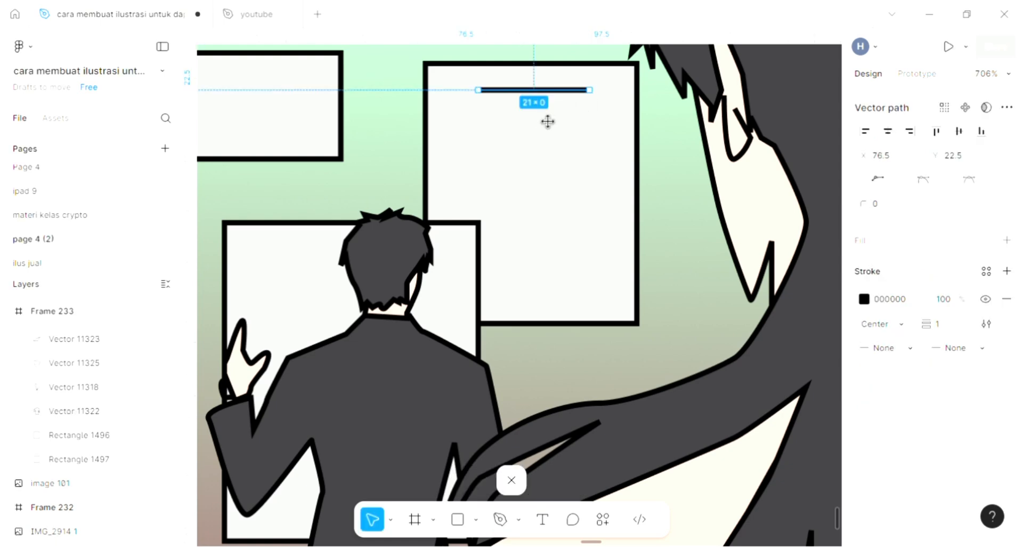
click(539, 104)
Draw a line down from the horizontal line's midpoint and bend its end diagonally down-left, about 5 × 25 overall.
key(p)
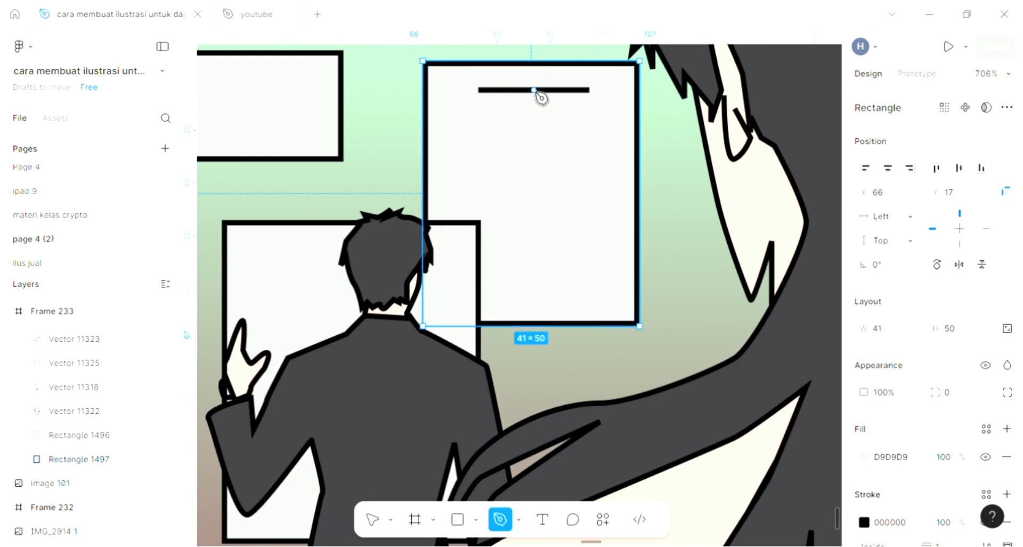
click(533, 90)
click(533, 183)
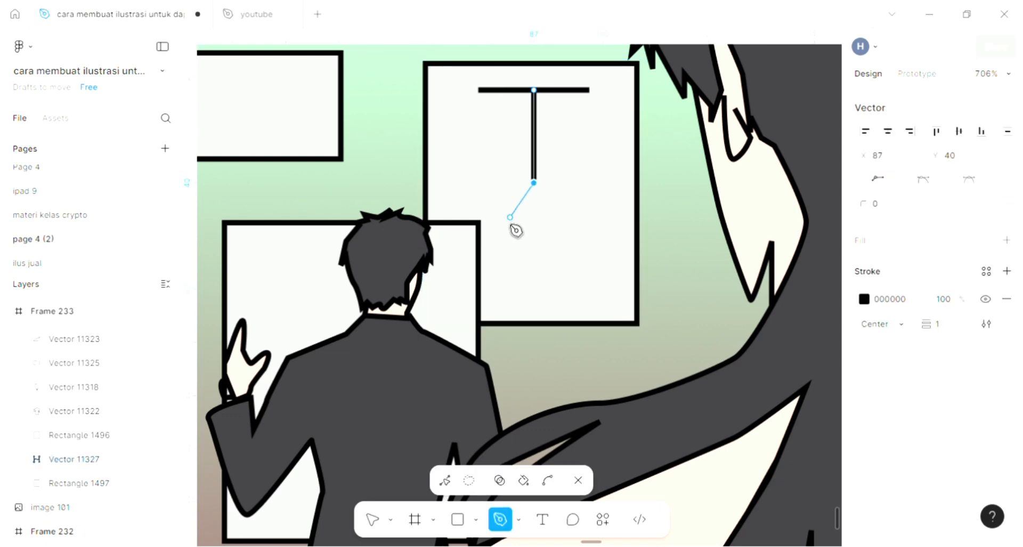
click(508, 222)
key(Escape)
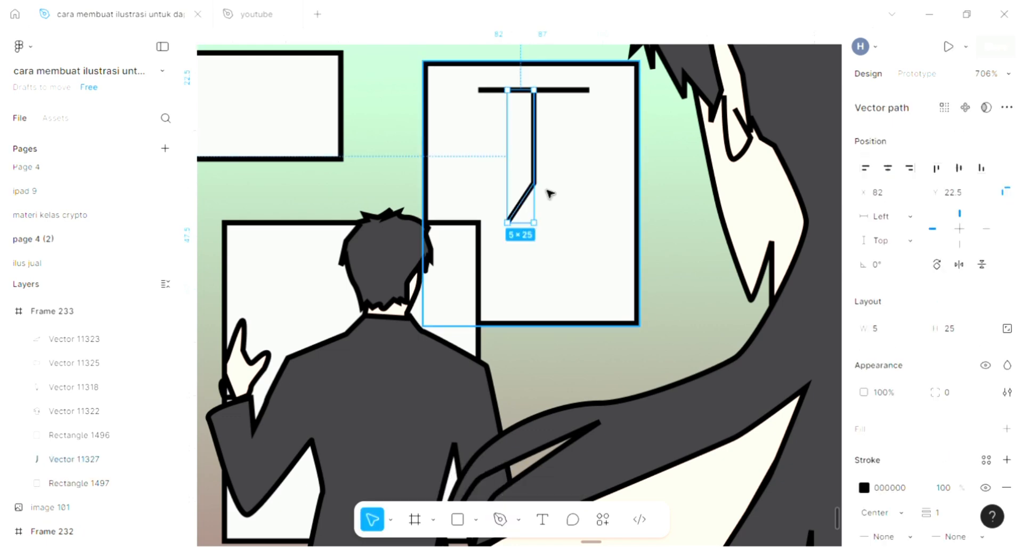
click(551, 193)
Draw a second diagonal line about 4 × 7 down-right from the bend of the vertical line.
key(p)
click(534, 183)
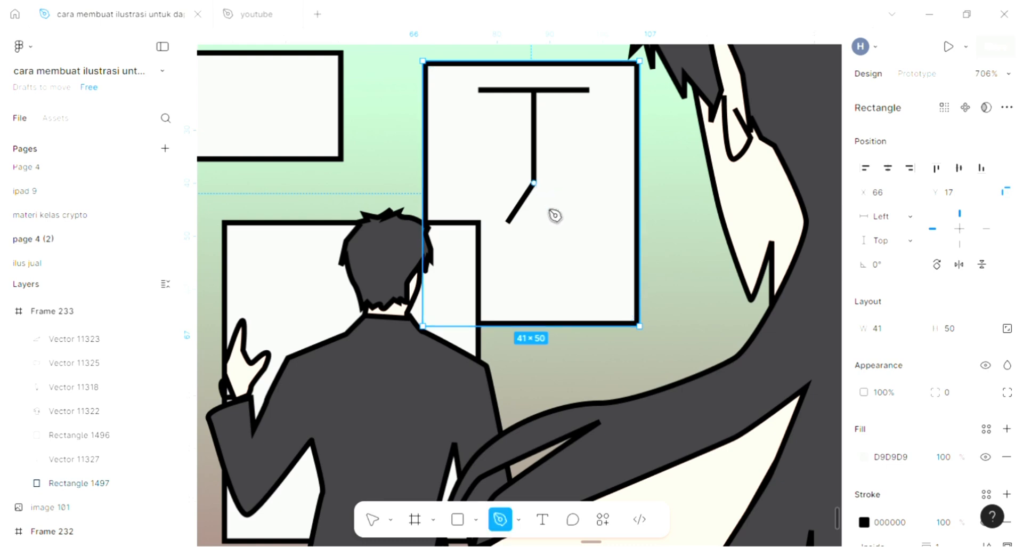
click(554, 219)
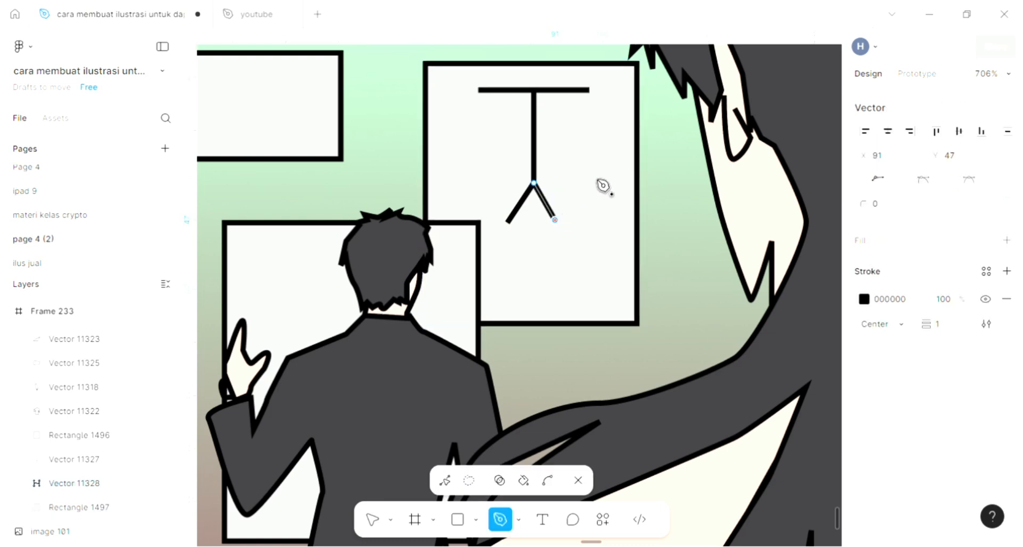
key(Escape)
scroll(566, 163, down, 5)
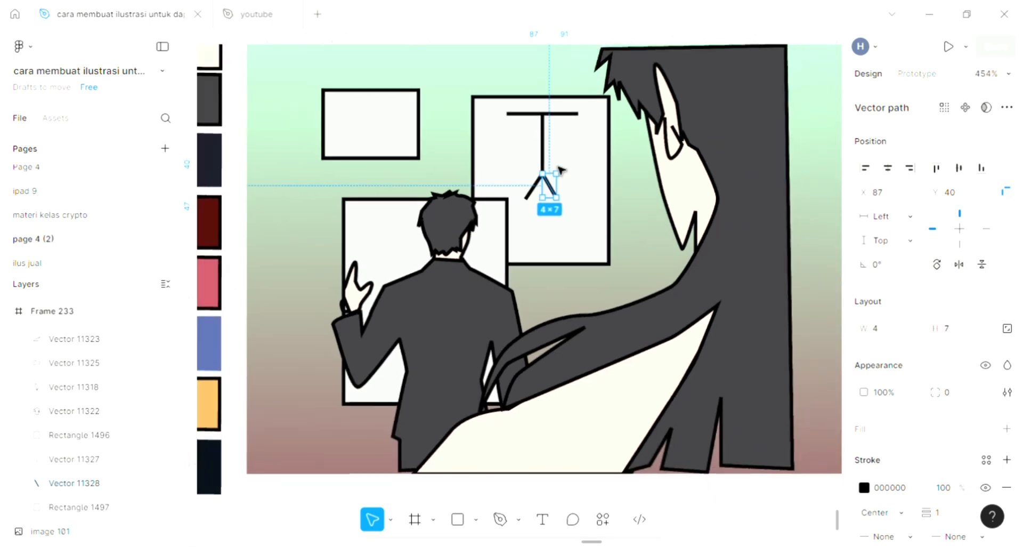
click(440, 142)
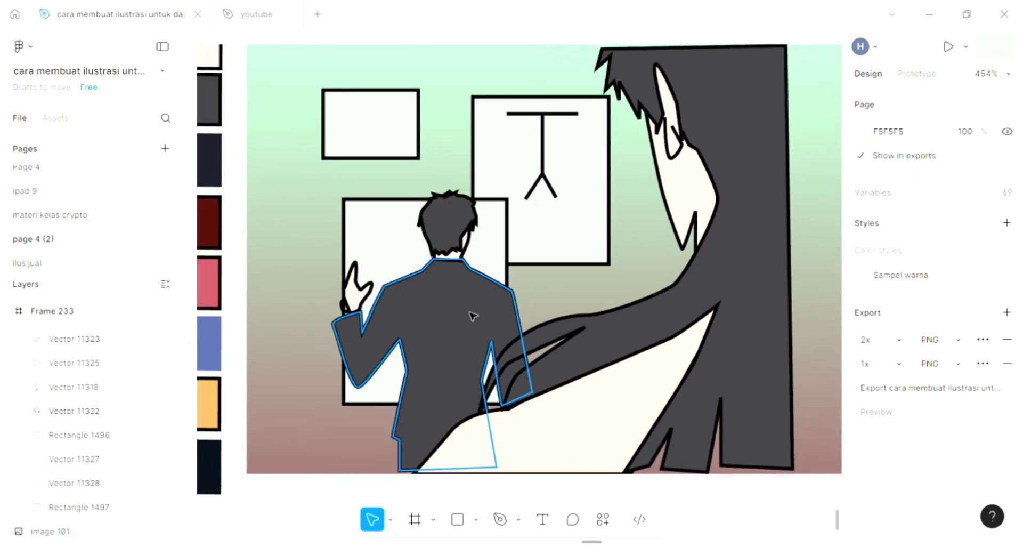
Draw an inverted V about 9 × 5 across the upper part of the vertical line with the Pen tool.
click(500, 519)
scroll(550, 149, up, 5)
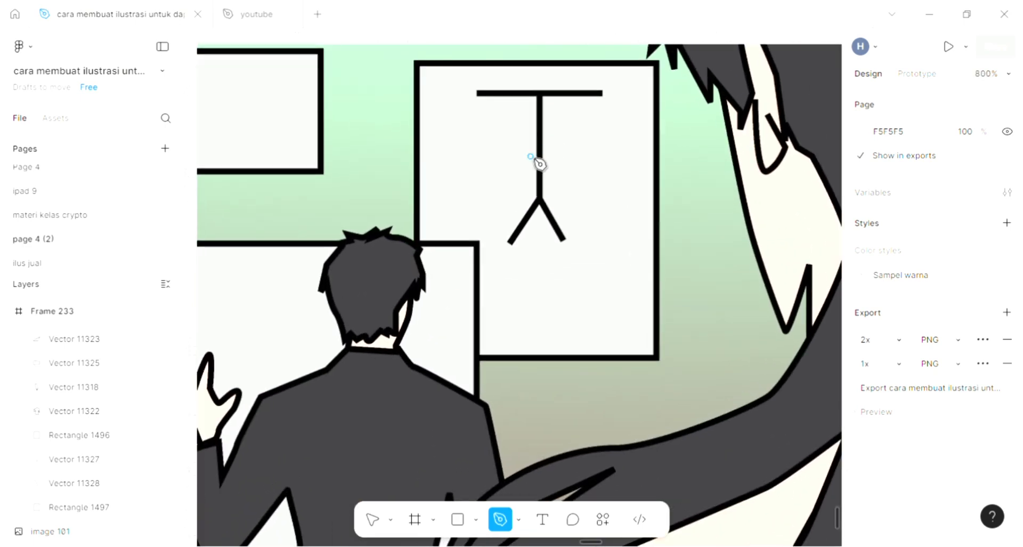
click(510, 166)
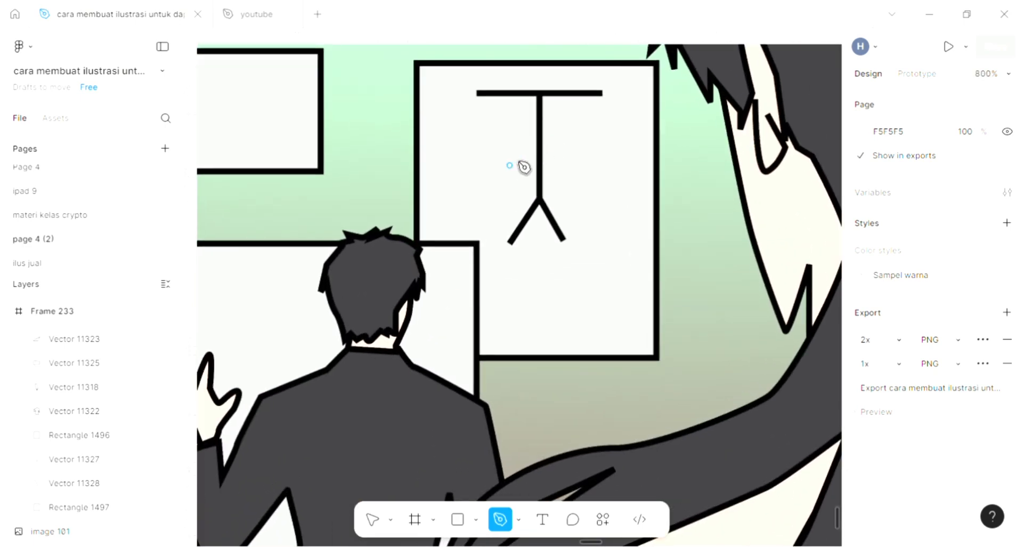
click(540, 136)
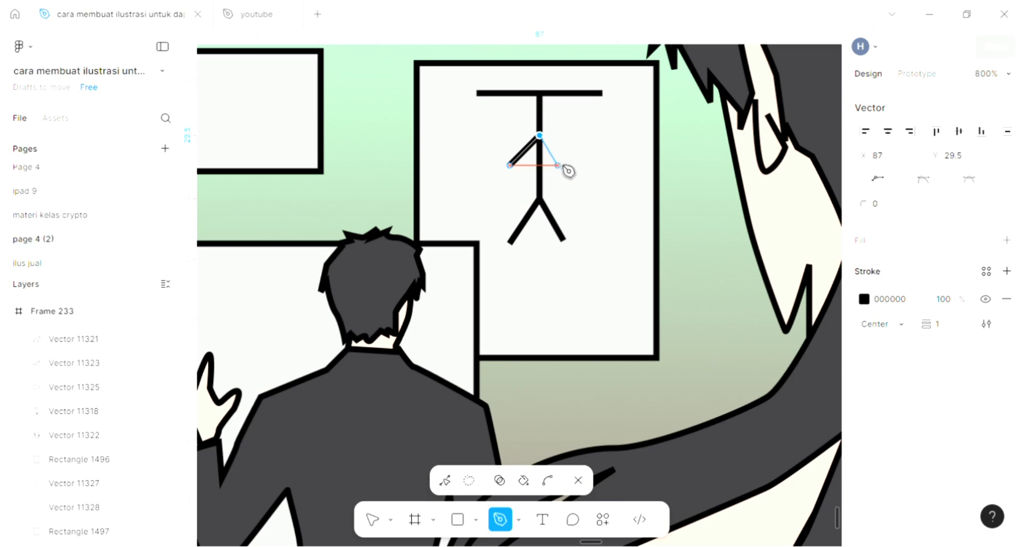
click(564, 166)
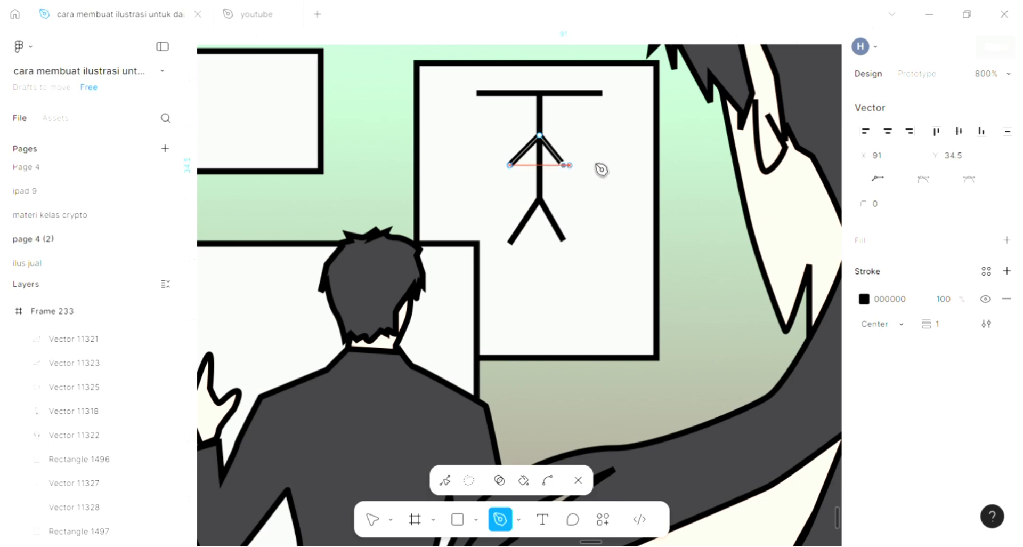
key(Escape)
key(Escape)
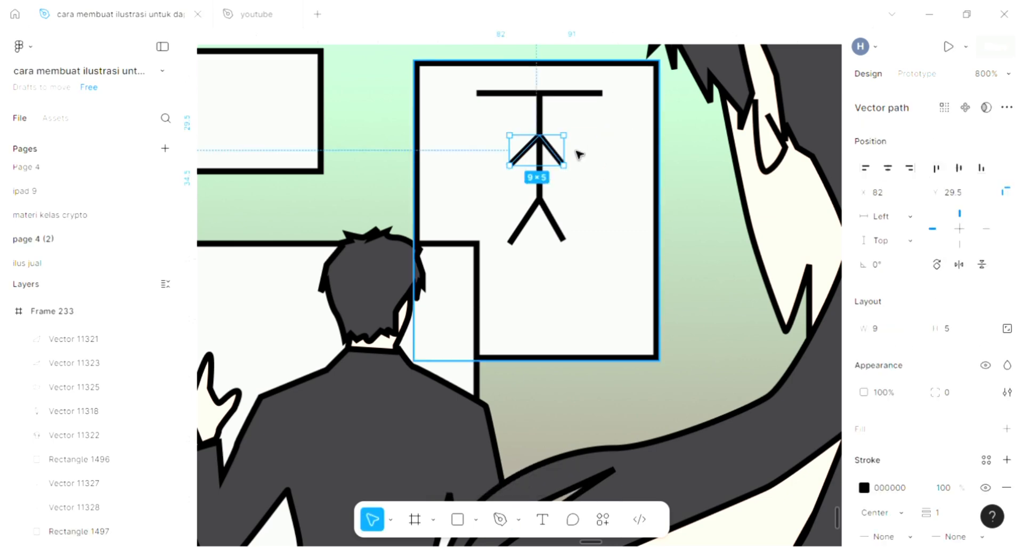
Draw a closed shadow shape about 54 × 47 with a curved lower edge over the large cream area beneath the dark figure's arm.
scroll(575, 153, down, 5)
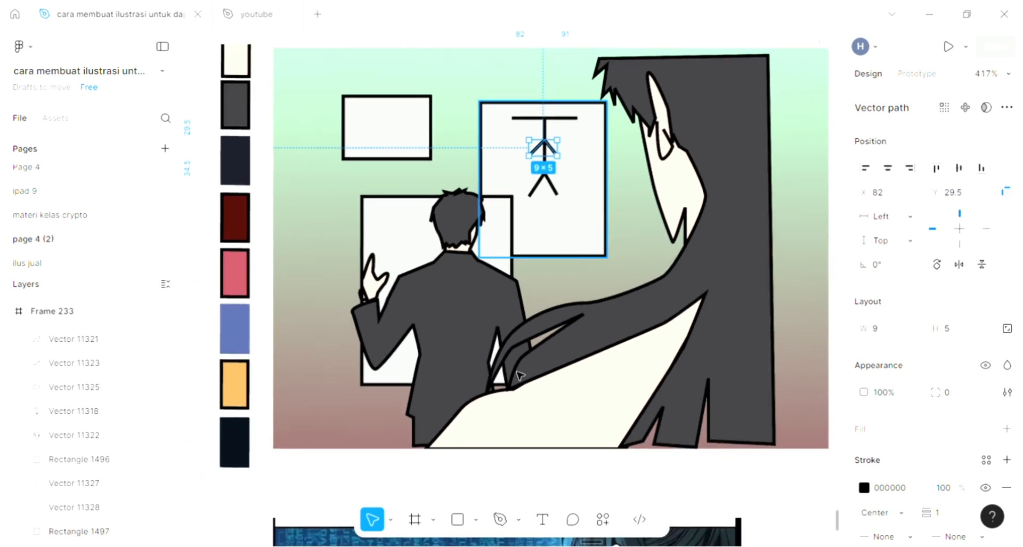
click(499, 519)
scroll(584, 426, right, 3)
scroll(614, 399, up, 2)
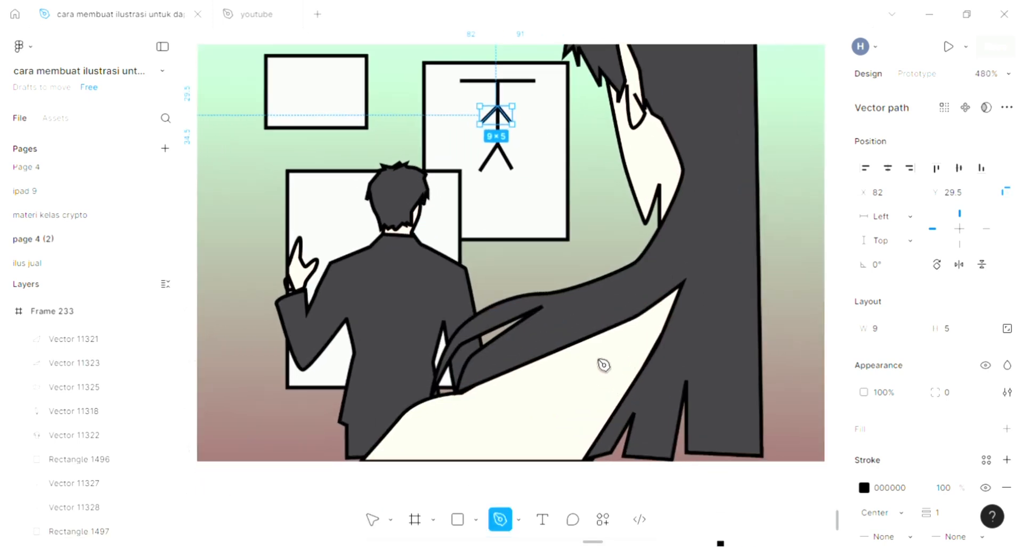
click(487, 408)
drag(553, 403, 571, 423)
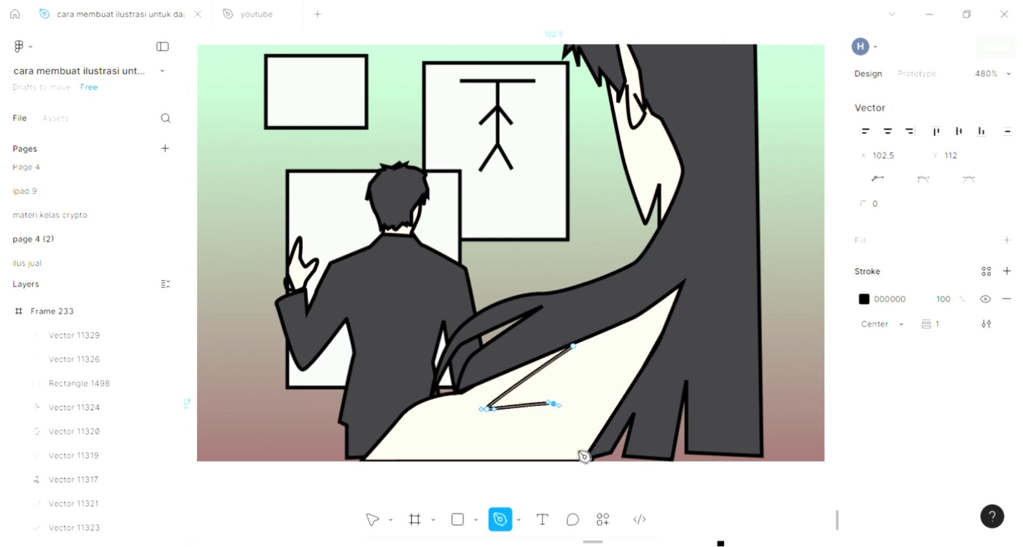
click(574, 456)
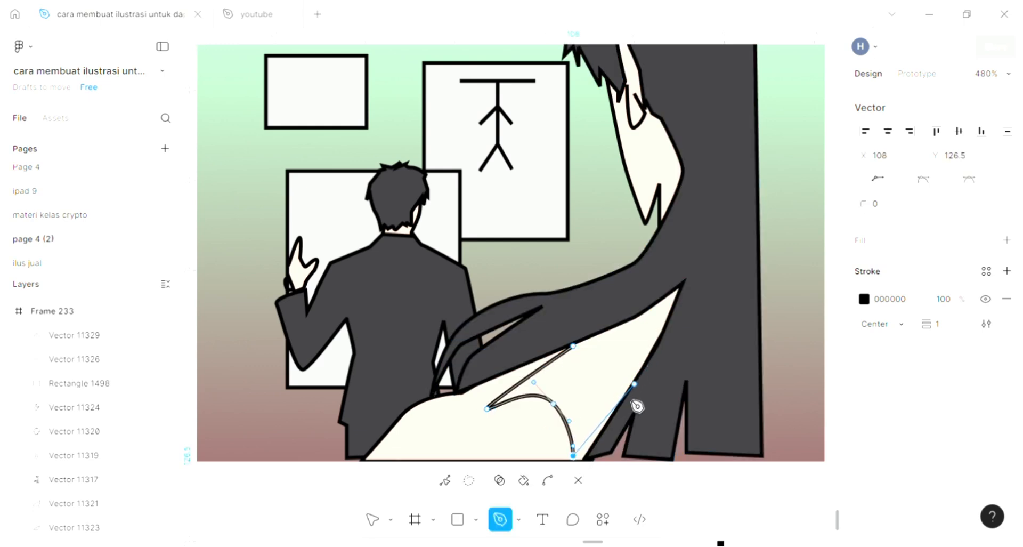
click(592, 447)
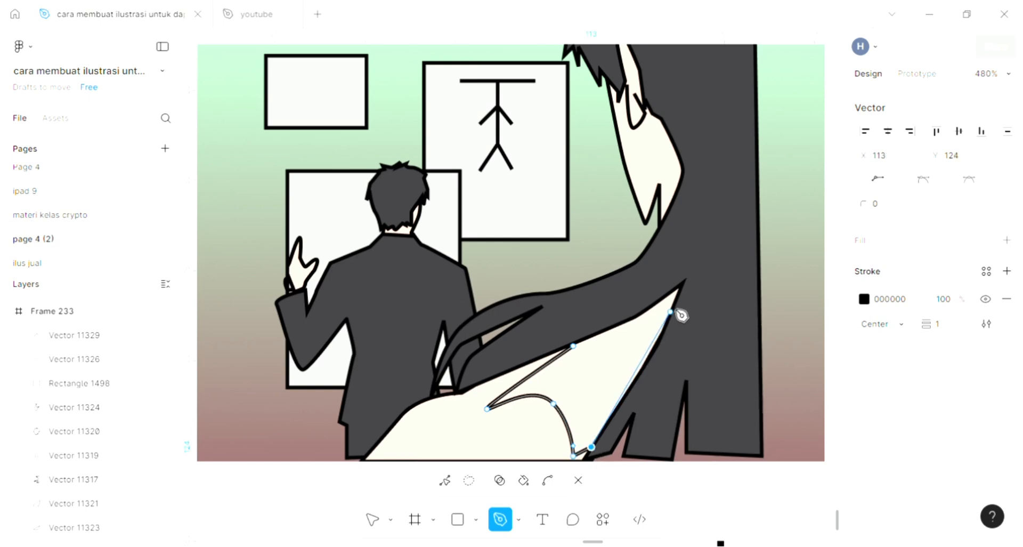
click(680, 288)
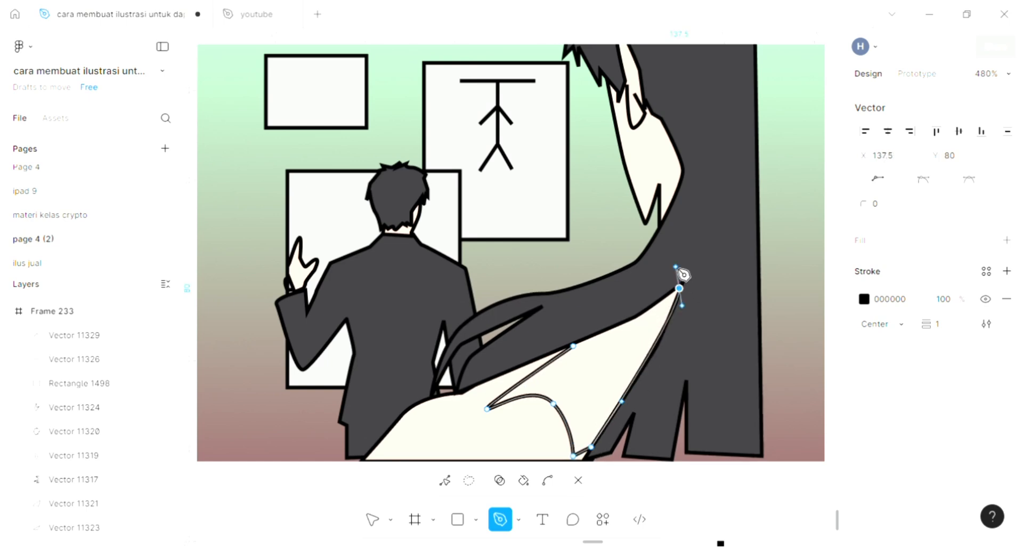
click(573, 345)
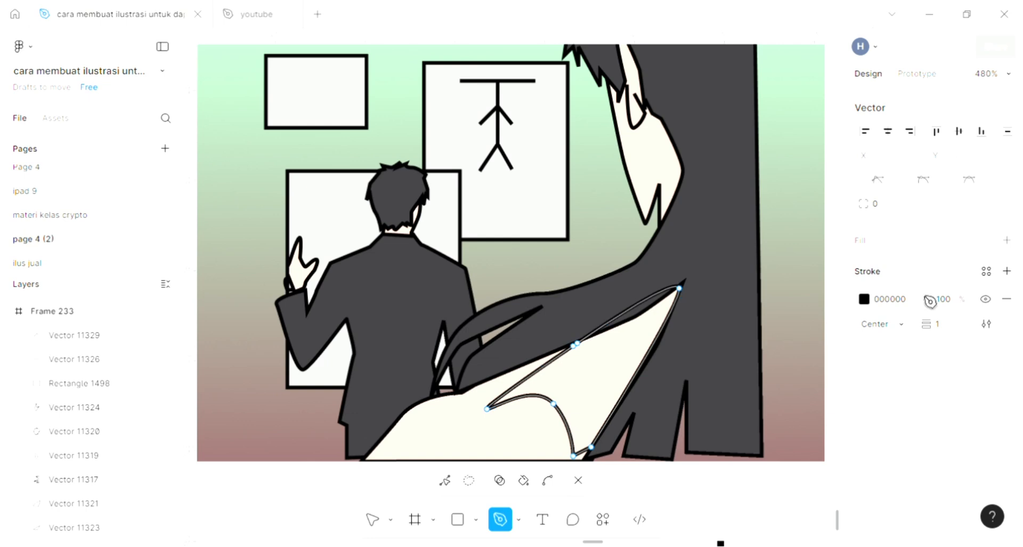
Add a fill to the shadow shape and sample the dark grey 3E3D41 for it.
click(1007, 240)
click(864, 268)
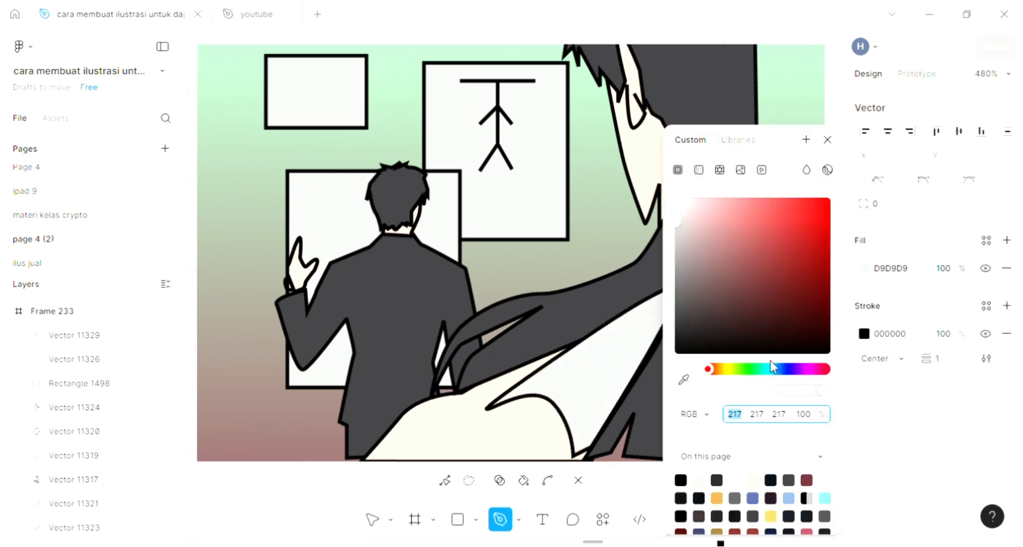
click(684, 378)
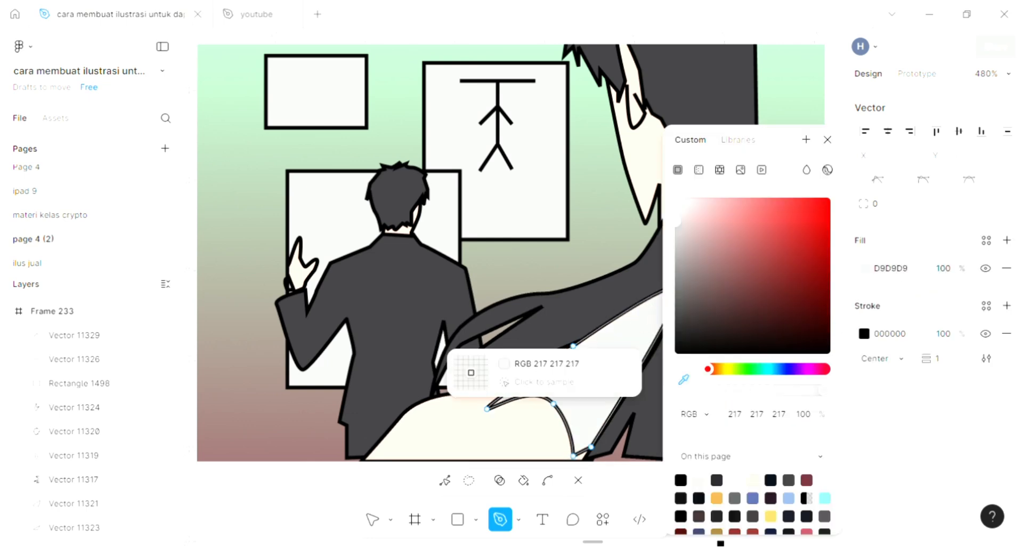
click(471, 372)
key(Escape)
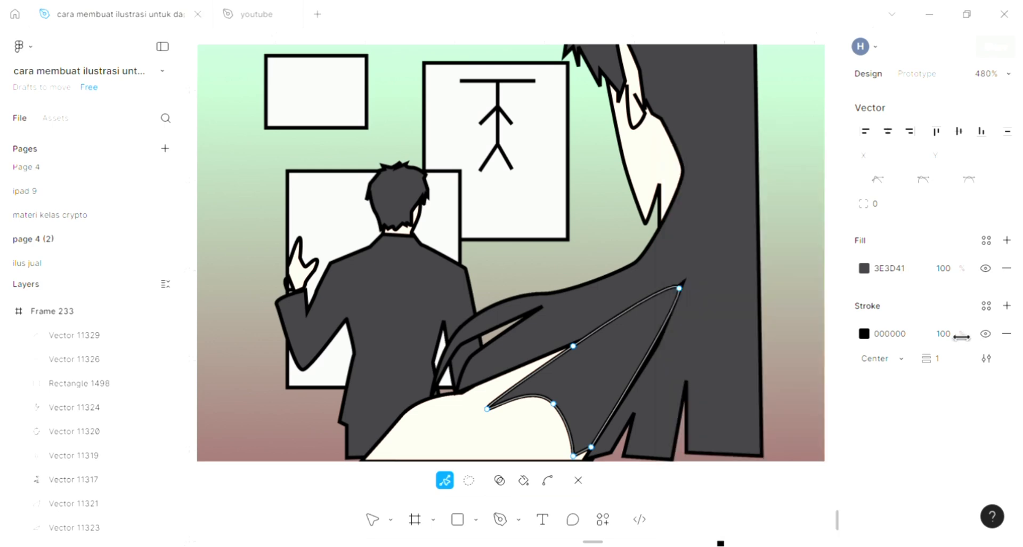
click(944, 334)
text(50)
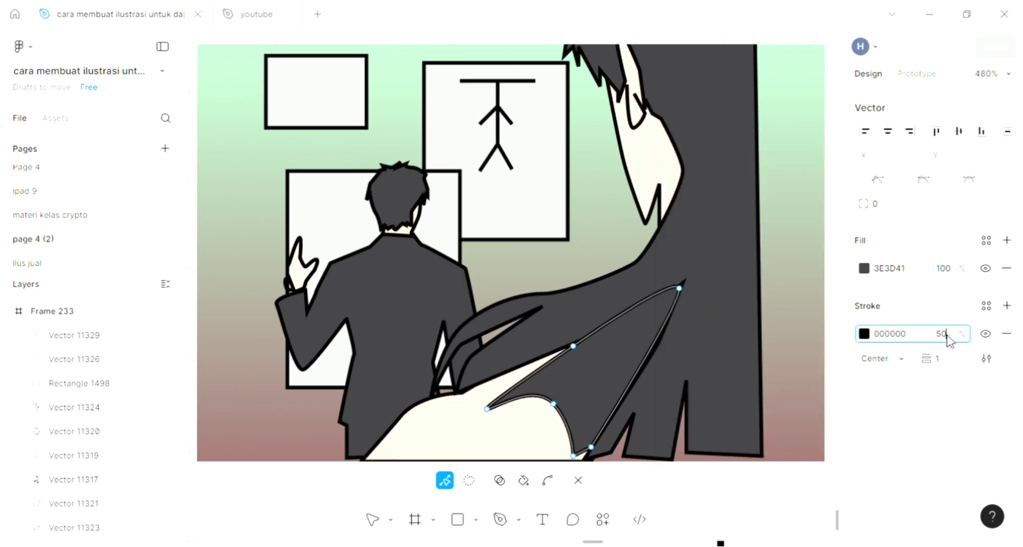
key(Return)
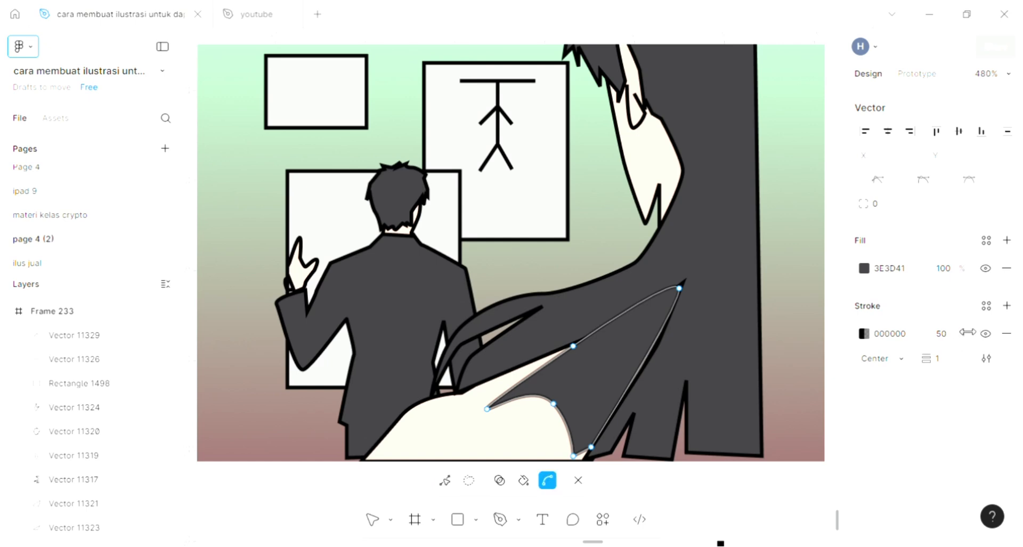
key(ctrl+z)
Set the shadow shape's fill opacity to 40% and finish editing the vector.
click(954, 273)
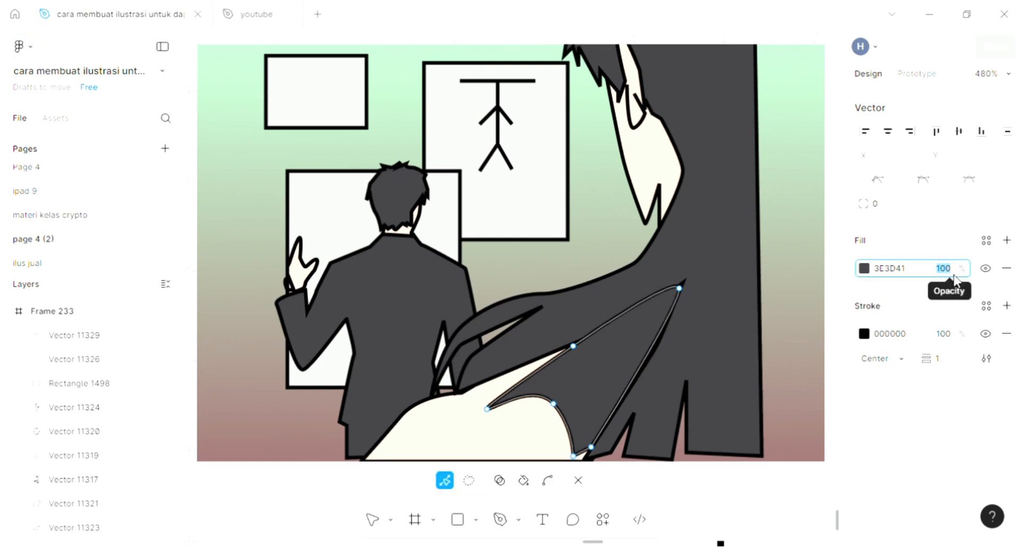
text(50)
key(Return)
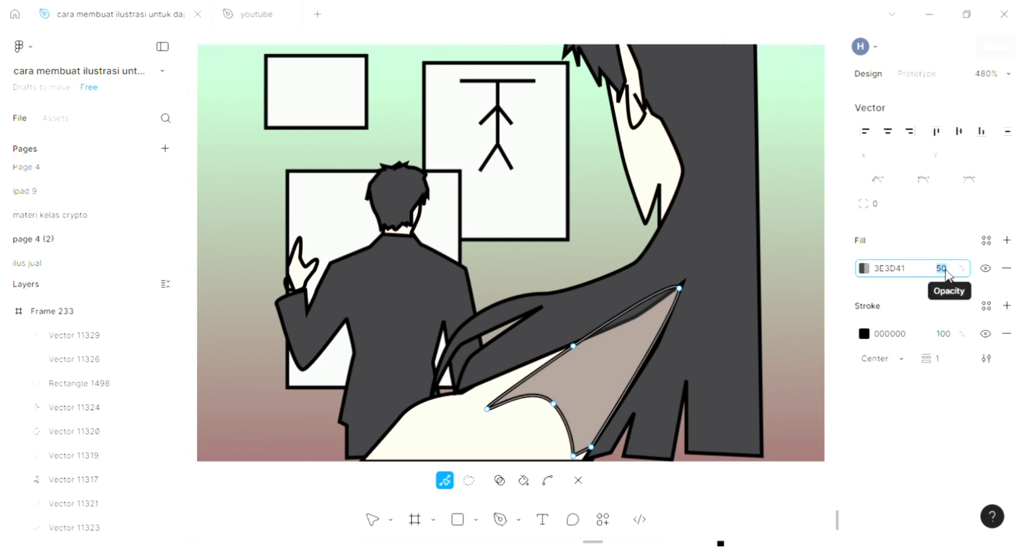
text(40)
key(Return)
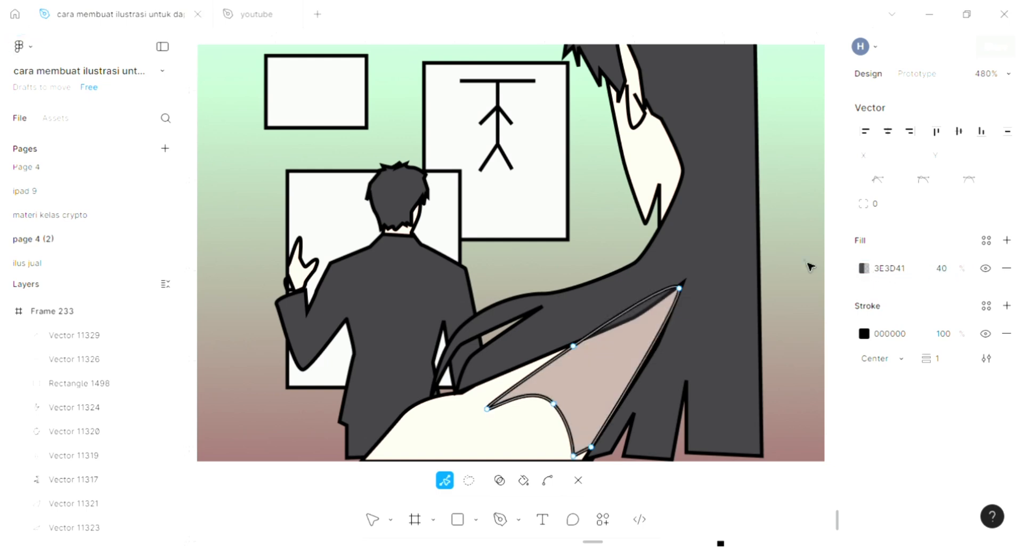
key(Escape)
key(Escape)
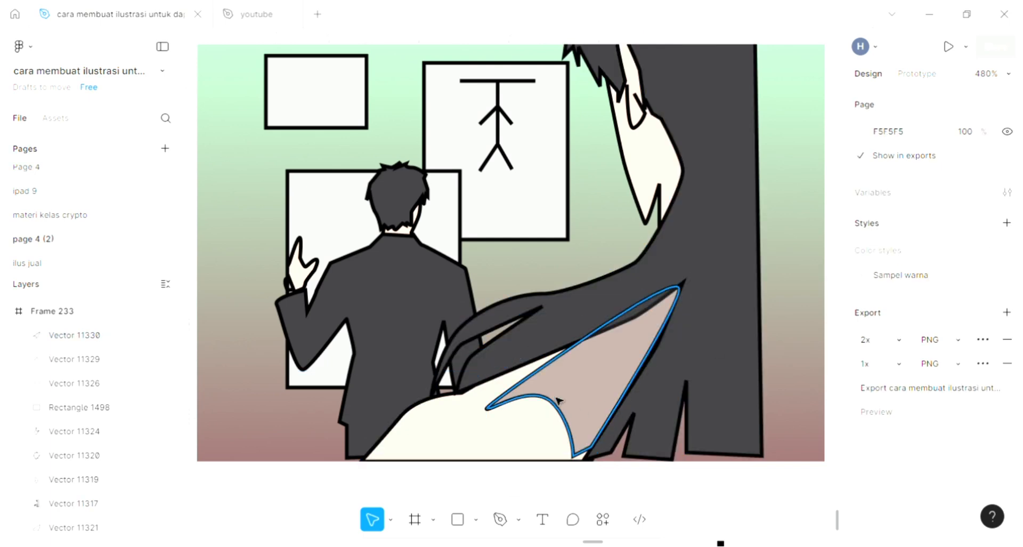
Remove the black stroke from the shadow shape, keeping its semi-transparent fill.
click(557, 346)
scroll(558, 346, right, 5)
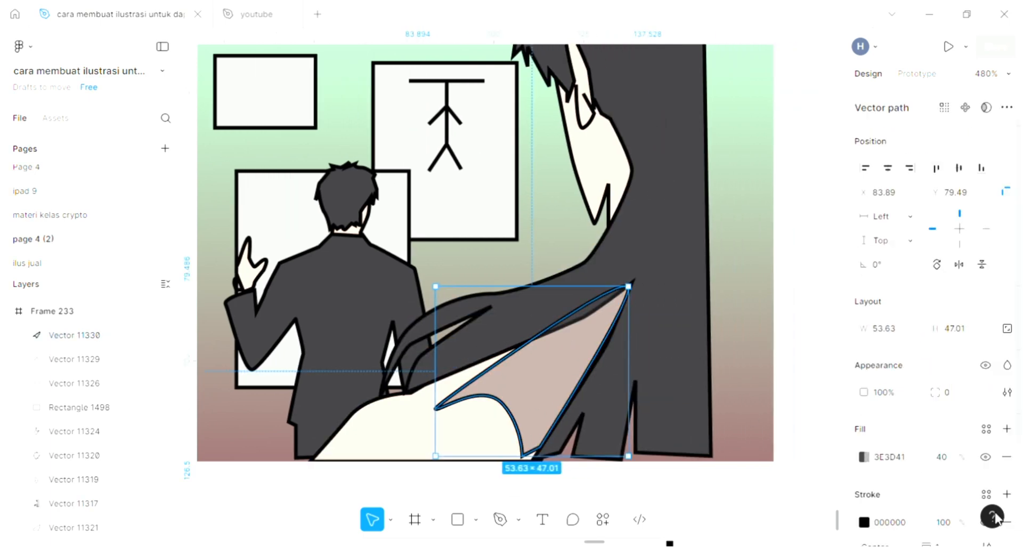
click(1006, 457)
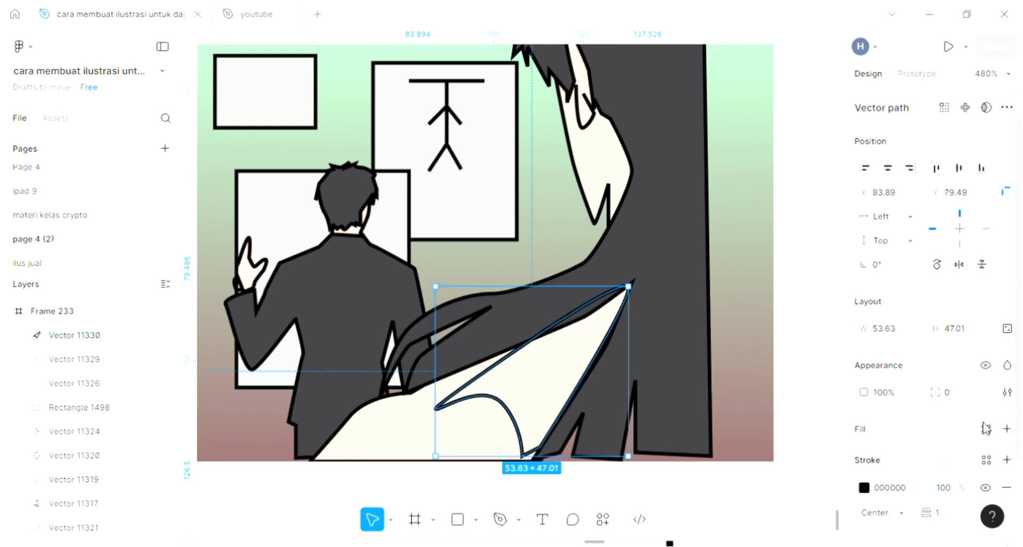
key(ctrl+z)
scroll(996, 469, down, 2)
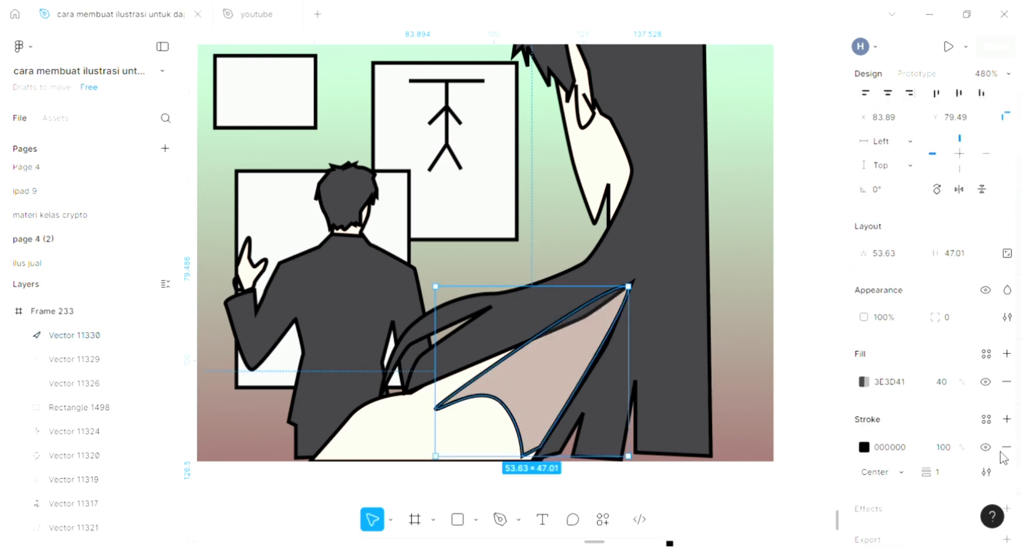
click(1006, 448)
click(778, 320)
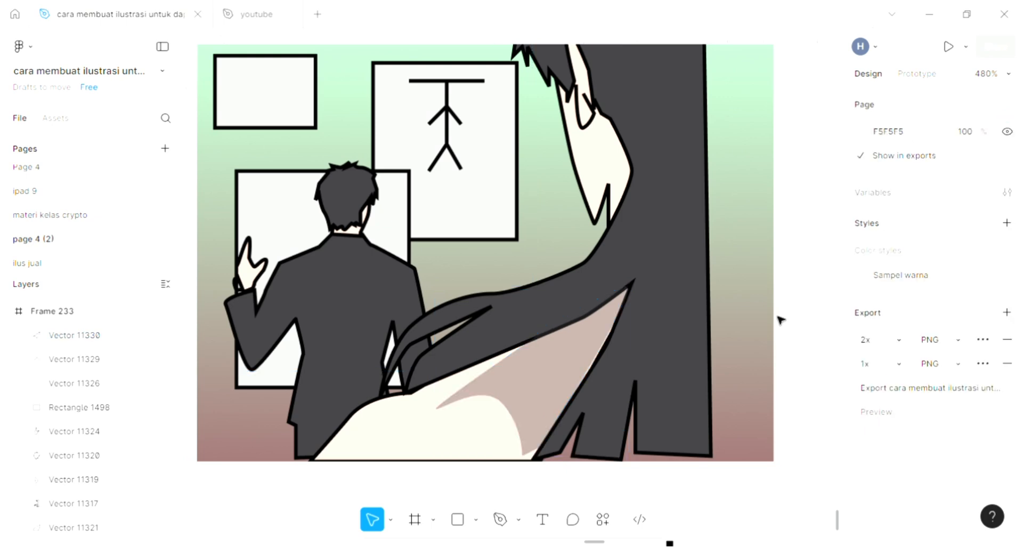
Draw a closed six-point notched outline about 17.5 × 10.5 inside the small wall rectangle with the Pen tool.
scroll(633, 279, left, 3)
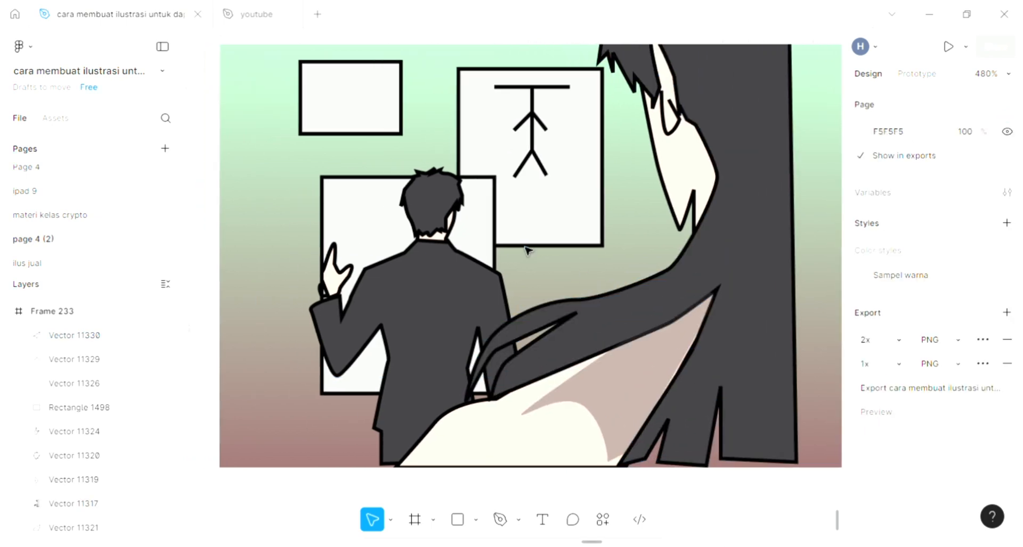
scroll(527, 251, left, 1)
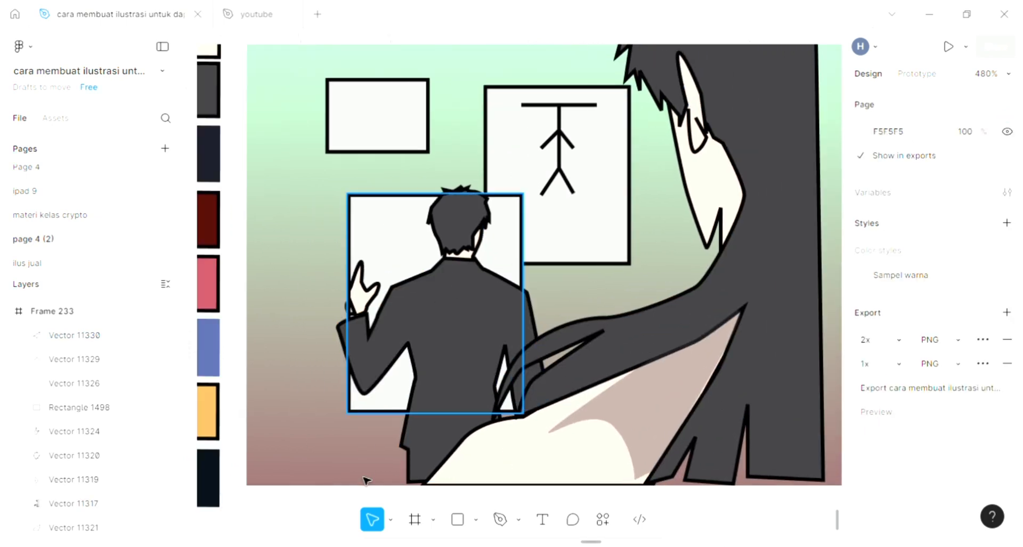
click(498, 519)
click(338, 107)
scroll(341, 110, up, 5)
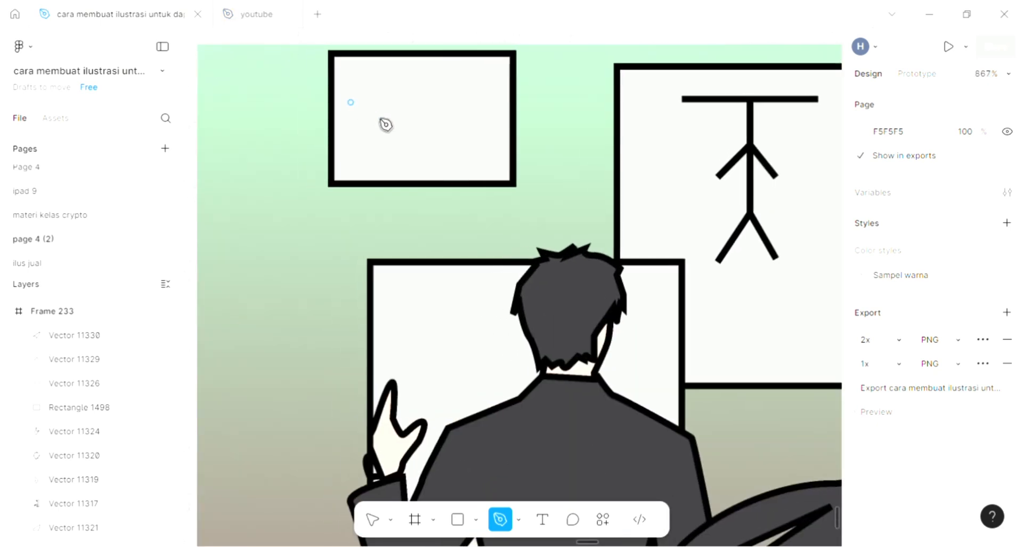
scroll(379, 125, up, 1)
click(364, 170)
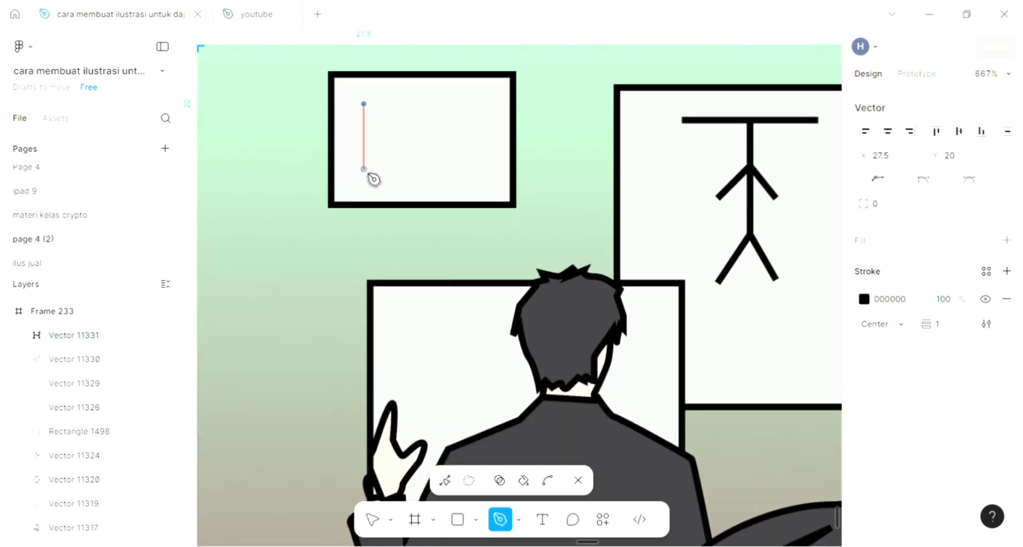
click(478, 166)
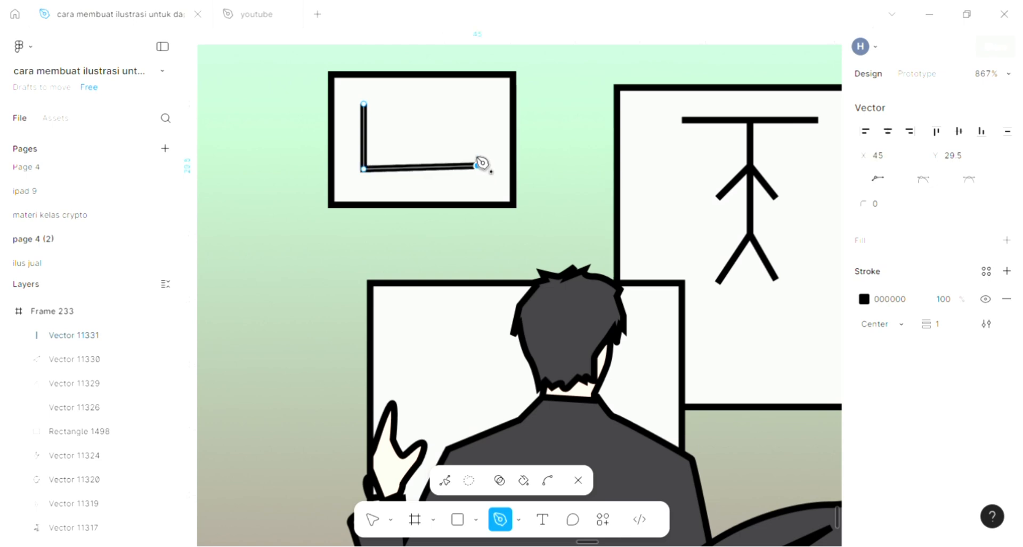
click(471, 120)
click(406, 120)
click(406, 100)
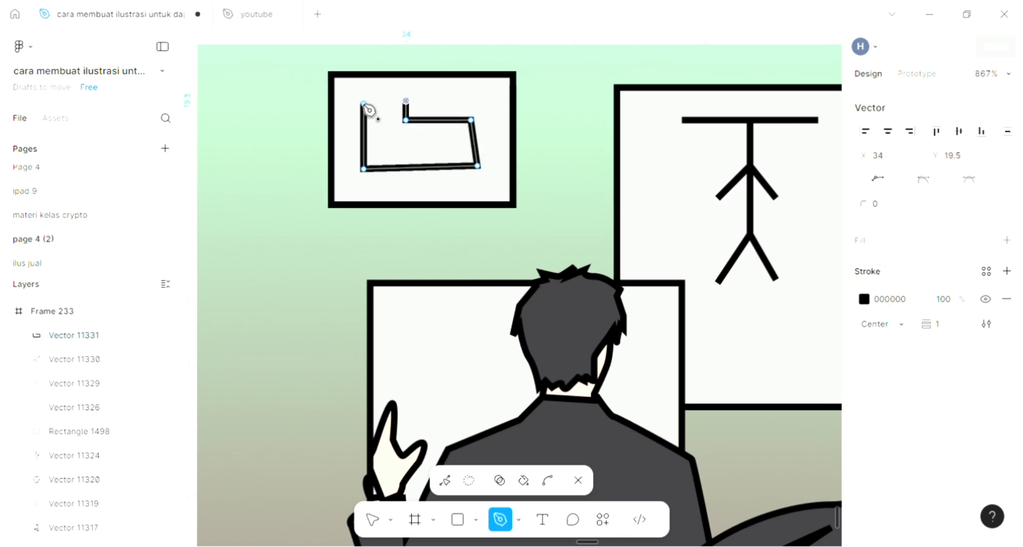
click(364, 103)
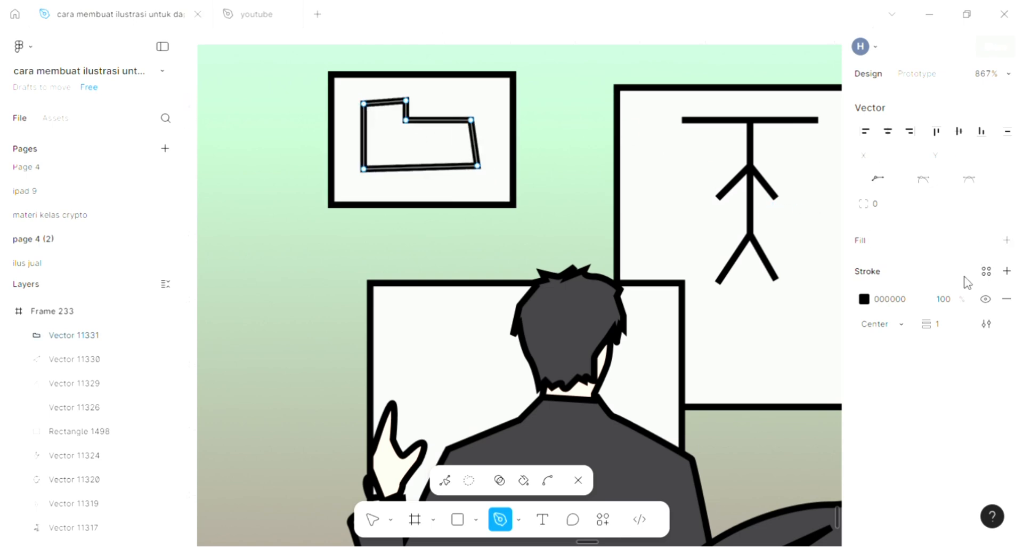
Fill the notched shape in the small wall rectangle with bright green 6CD72A.
click(1007, 240)
click(864, 268)
scroll(573, 274, down, 5)
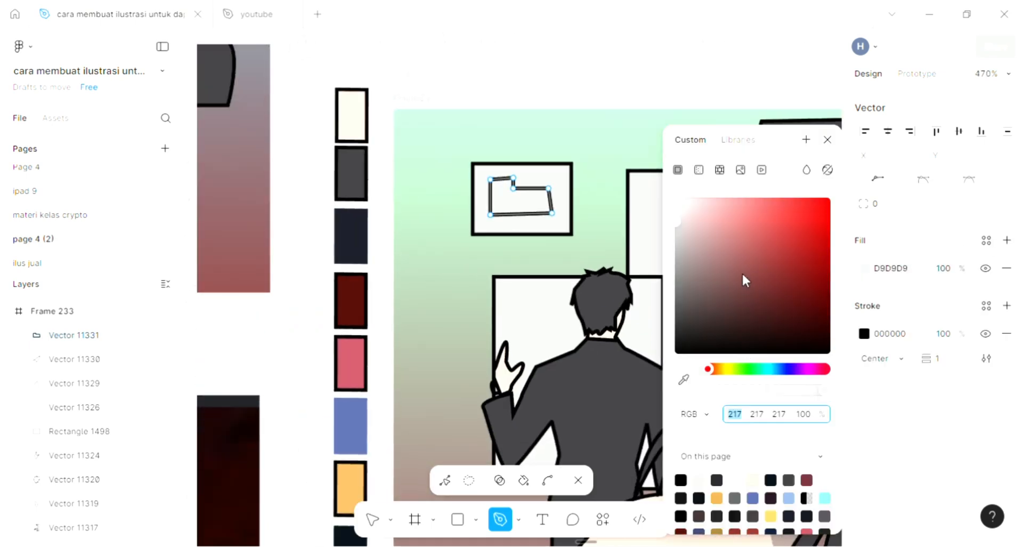
drag(730, 227, 800, 222)
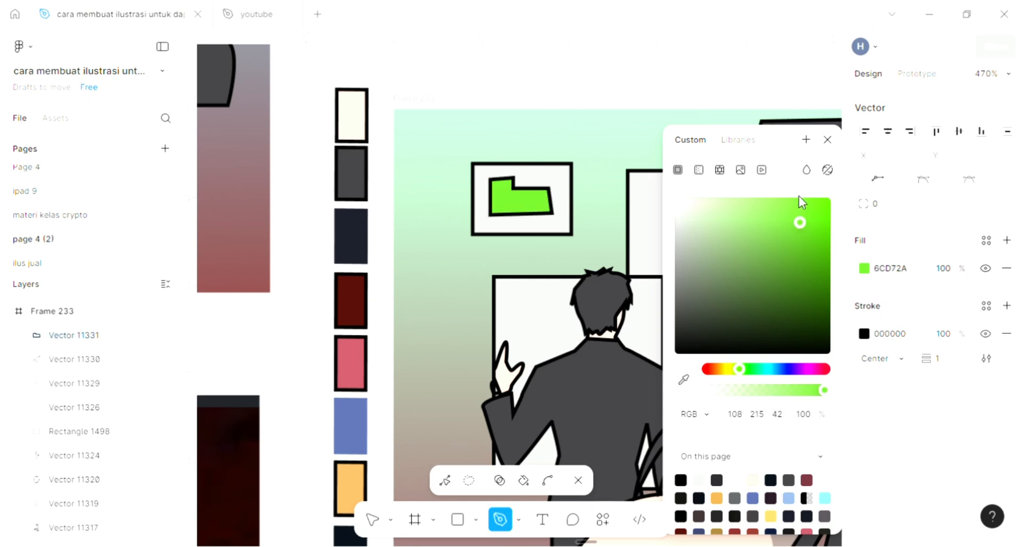
click(827, 140)
key(Escape)
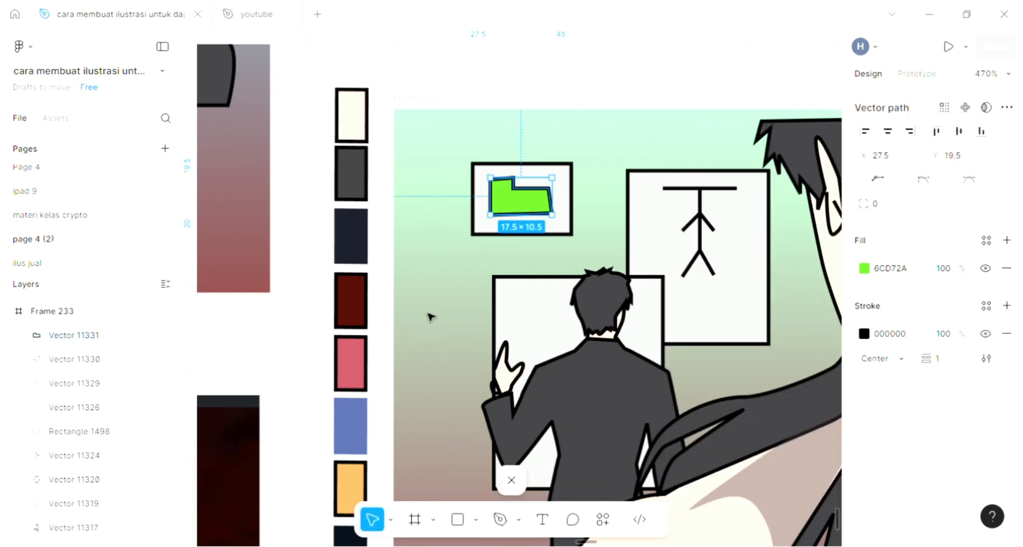
Draw a closed five-point page outline with a cut upper-right corner, about 12.5 × 17.5, in the wall rectangle behind the standing man with the Pen tool.
click(431, 317)
scroll(430, 317, right, 2)
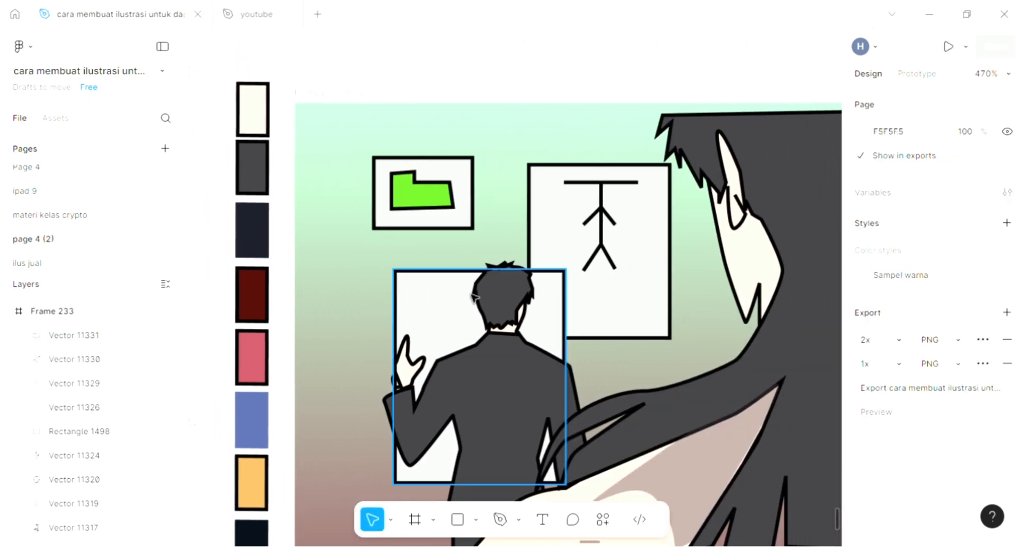
scroll(479, 297, down, 1)
ctrl+scroll(475, 325, up, 3)
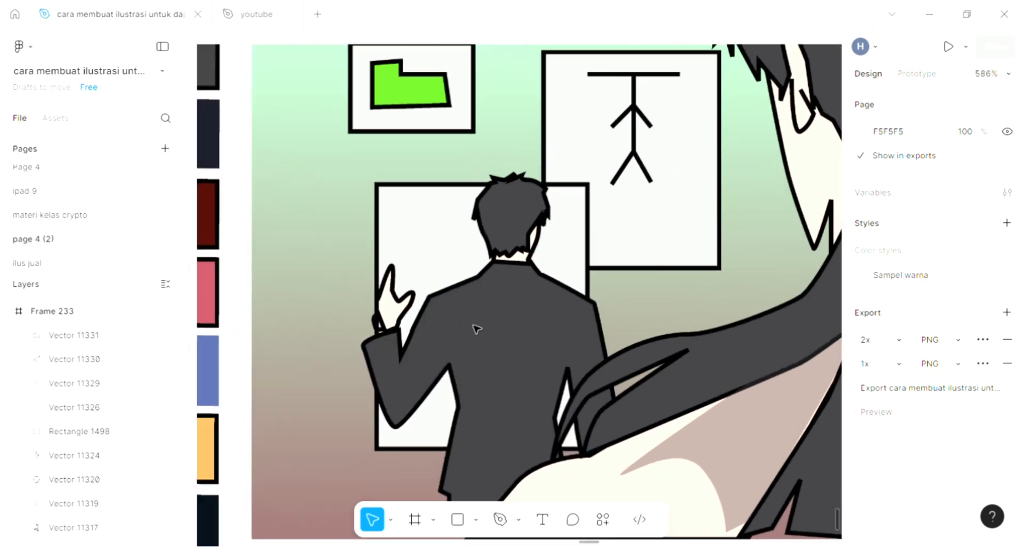
click(499, 519)
scroll(391, 218, right, 2)
ctrl+scroll(389, 198, up, 1)
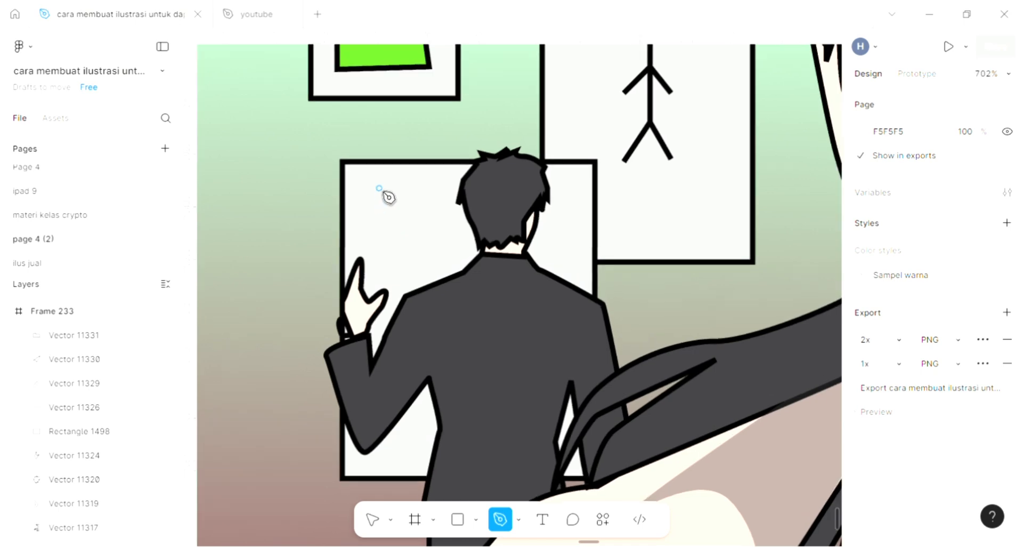
click(378, 188)
click(379, 280)
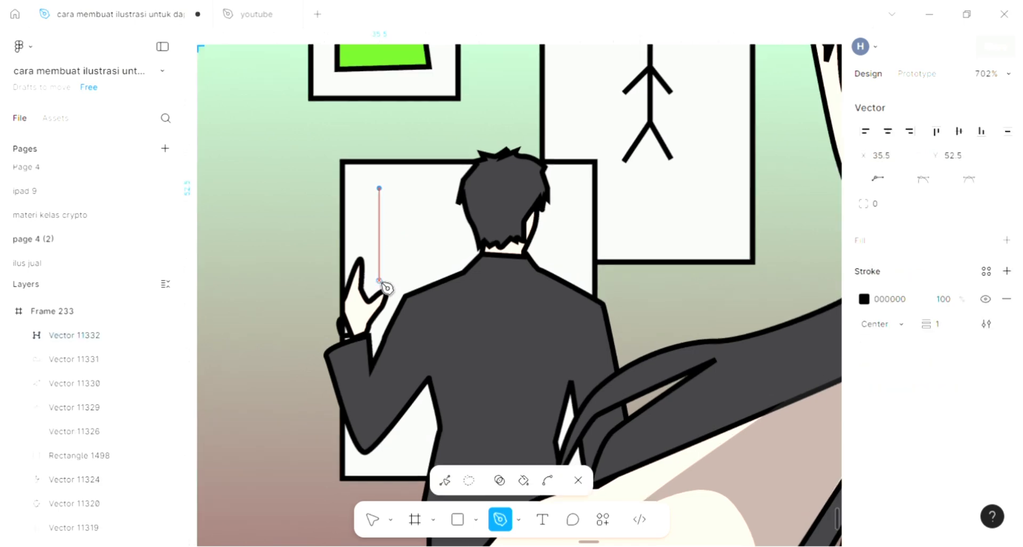
click(445, 280)
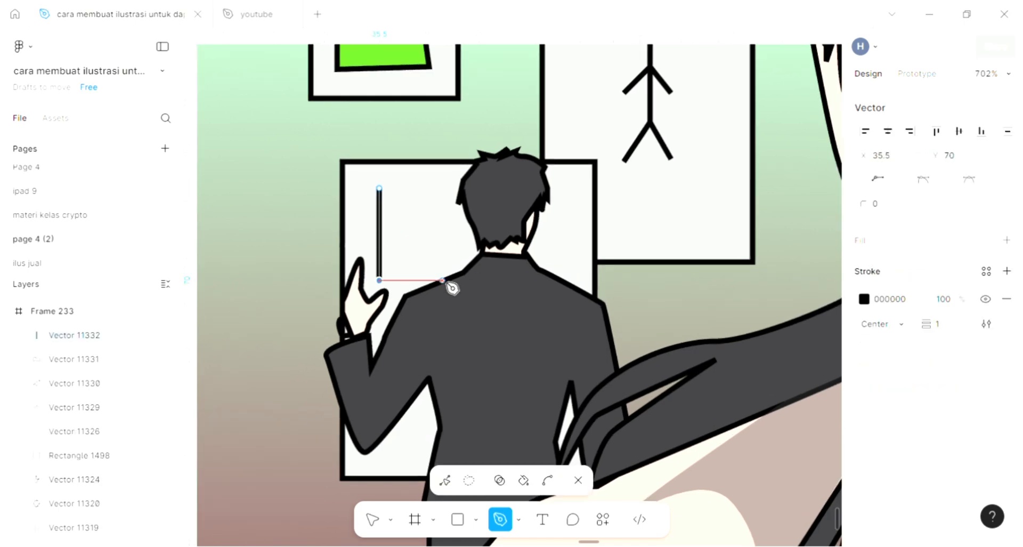
click(445, 214)
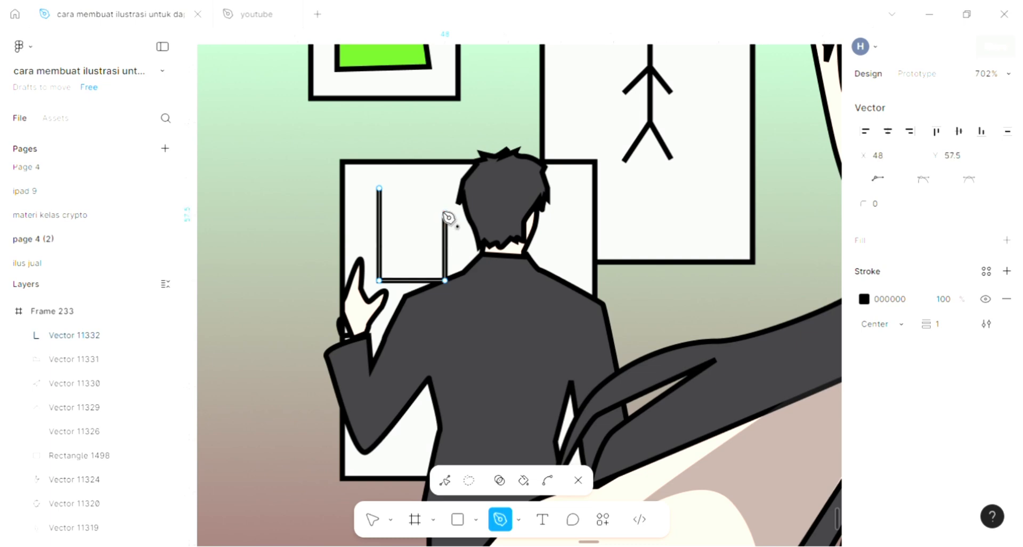
click(421, 188)
click(378, 189)
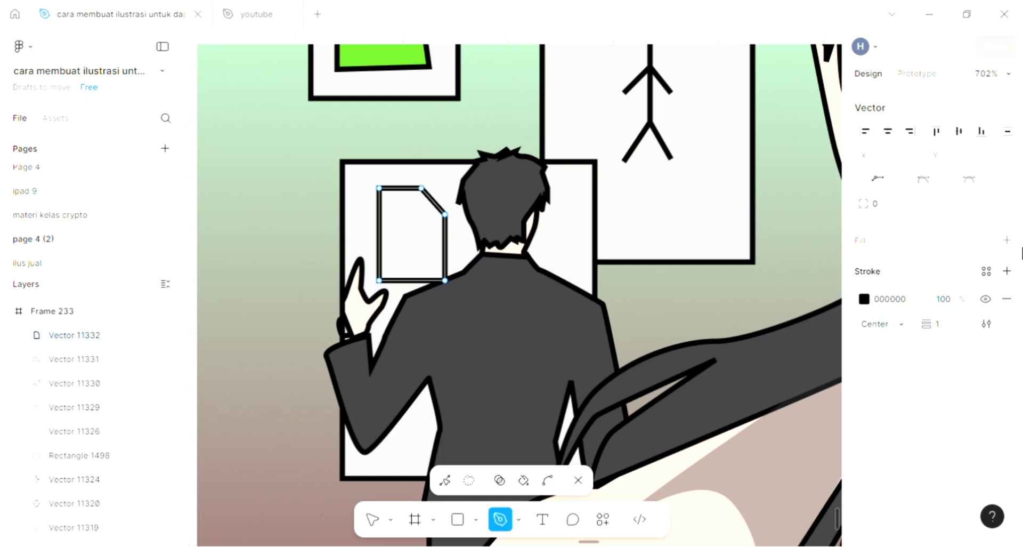
Fill the page outline with the green 6CD72A sampled from the notched shape and finish editing the vector.
key(i)
scroll(466, 298, up, 1)
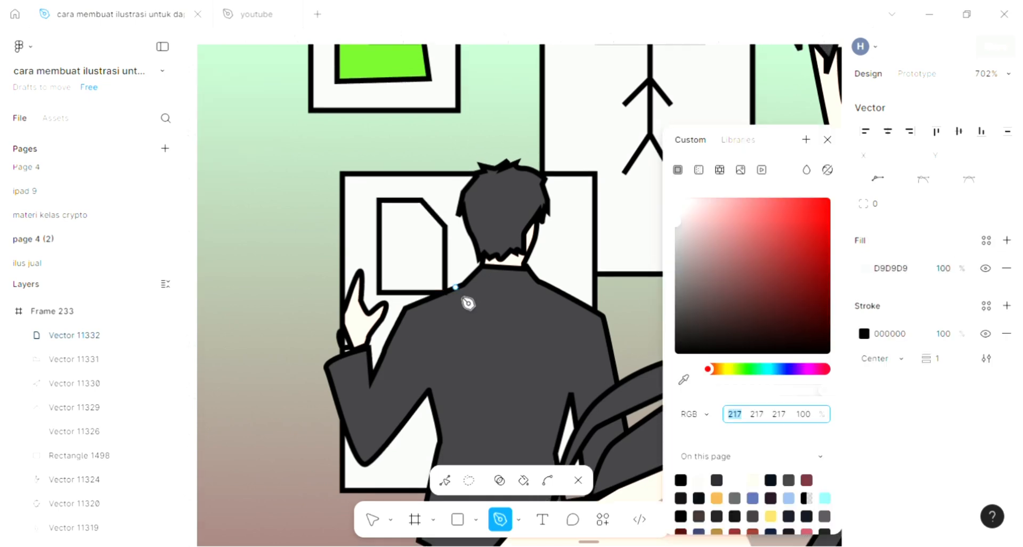
click(683, 381)
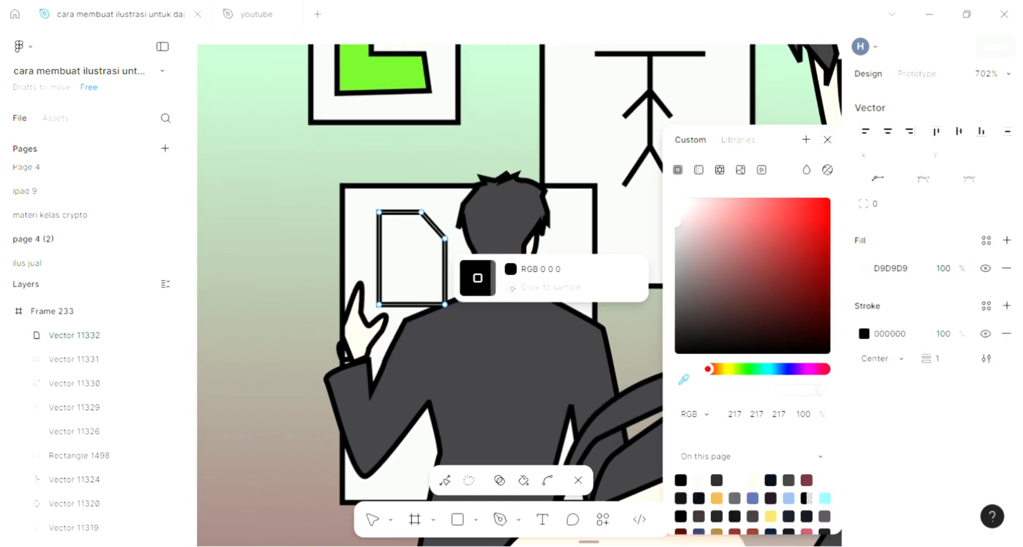
scroll(426, 191, up, 1)
click(392, 87)
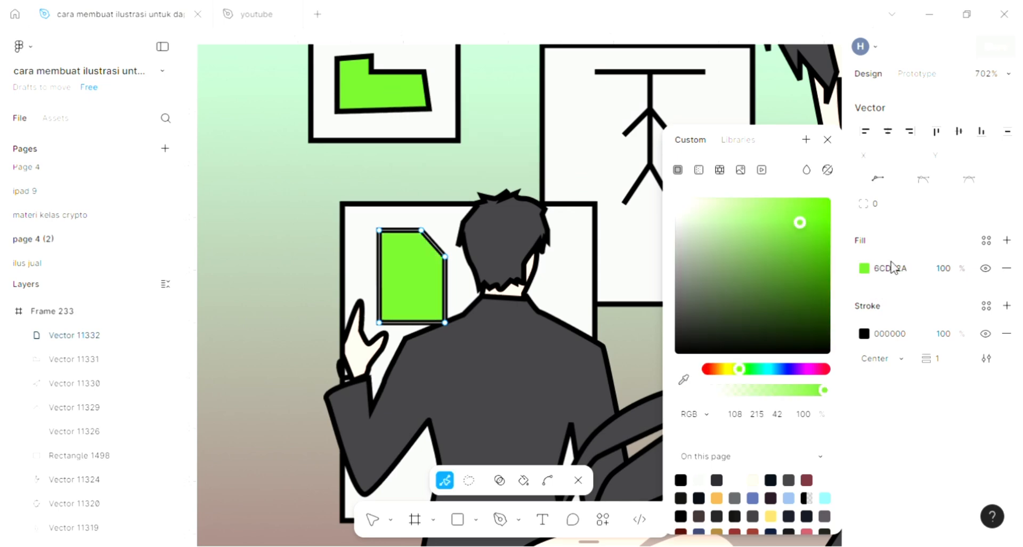
click(826, 140)
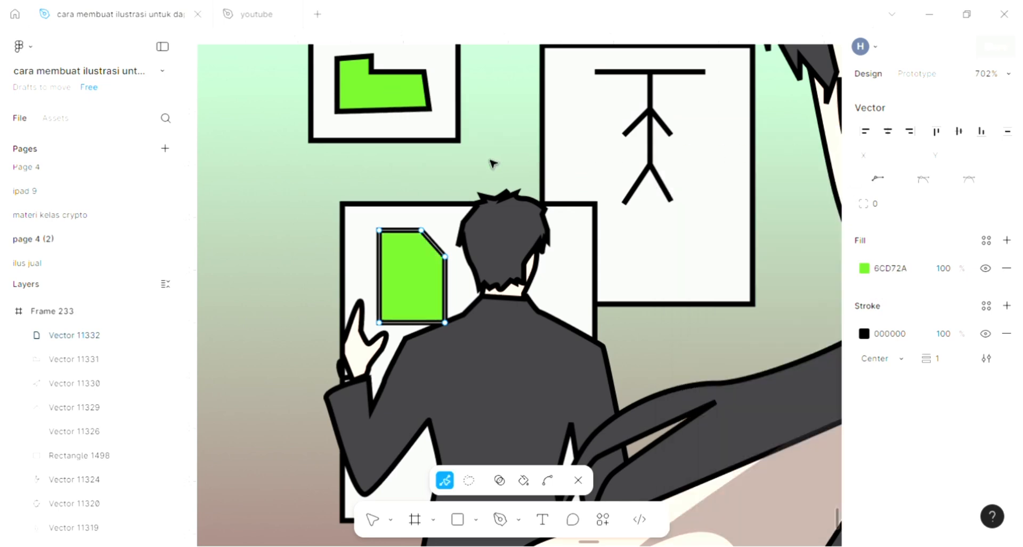
key(Escape)
key(Escape)
Fill the tall wall rectangle behind the stick figure with dark red 510D09, sampled from the colour swatches beside the frame.
scroll(491, 162, down, 2)
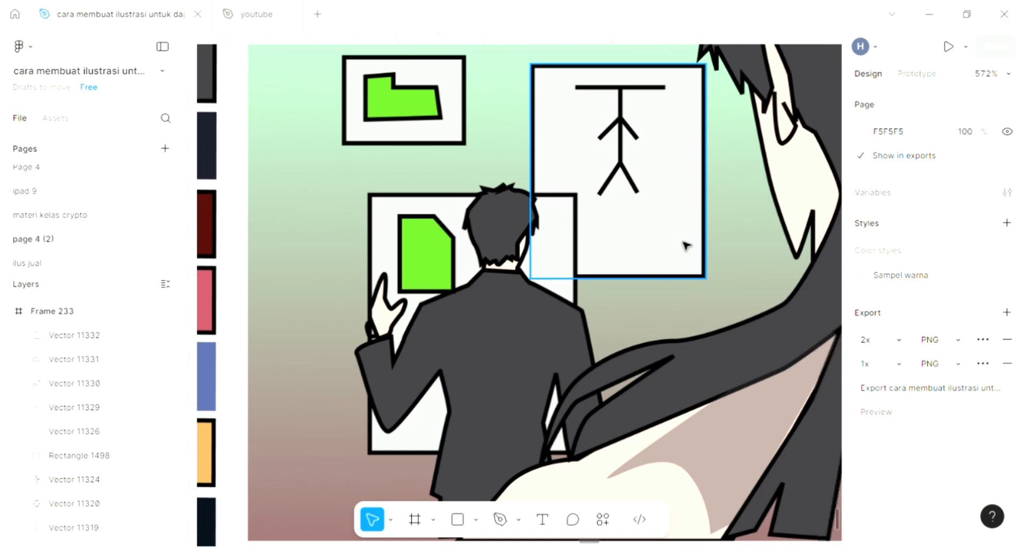
click(686, 245)
scroll(744, 376, left, 3)
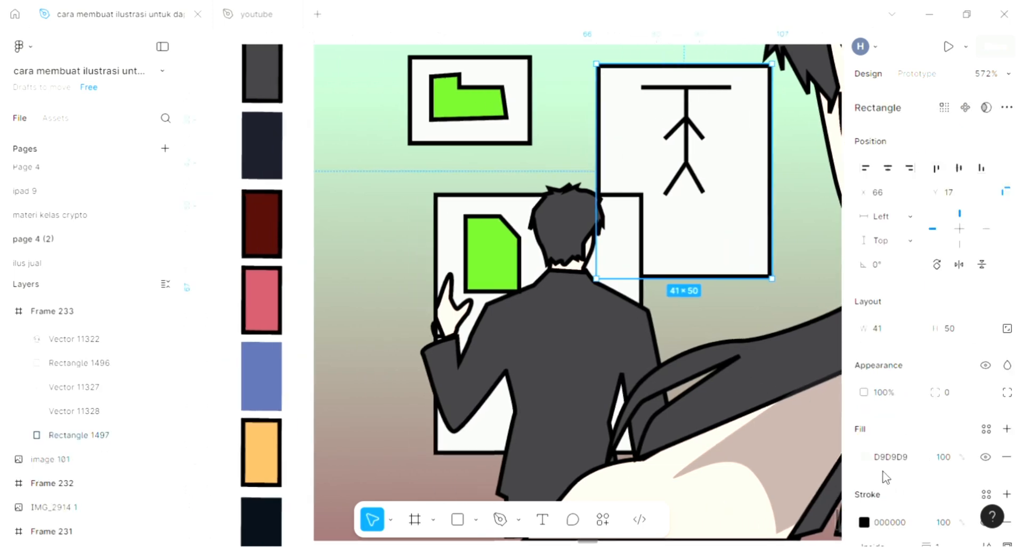
click(865, 456)
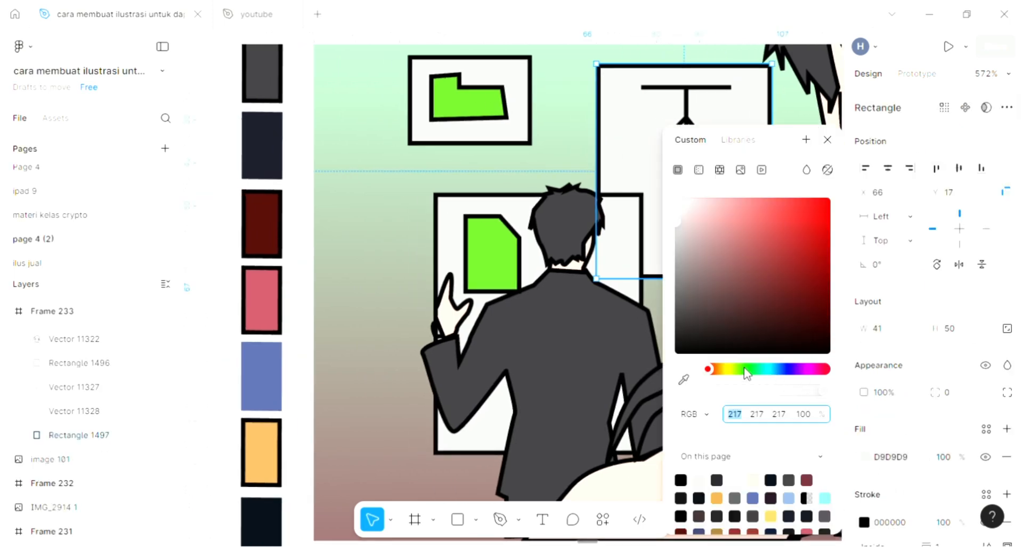
click(685, 381)
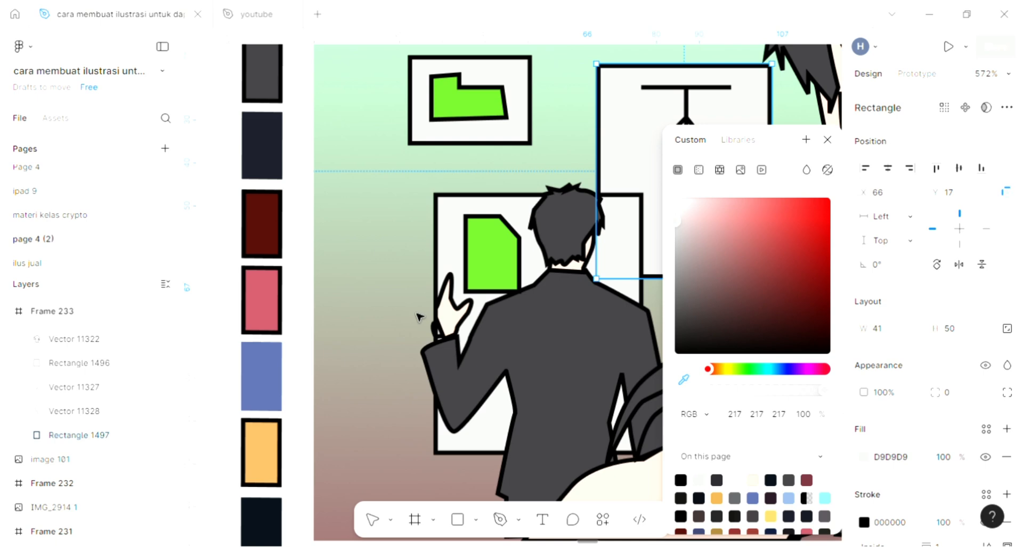
click(267, 219)
click(827, 140)
scroll(698, 177, right, 2)
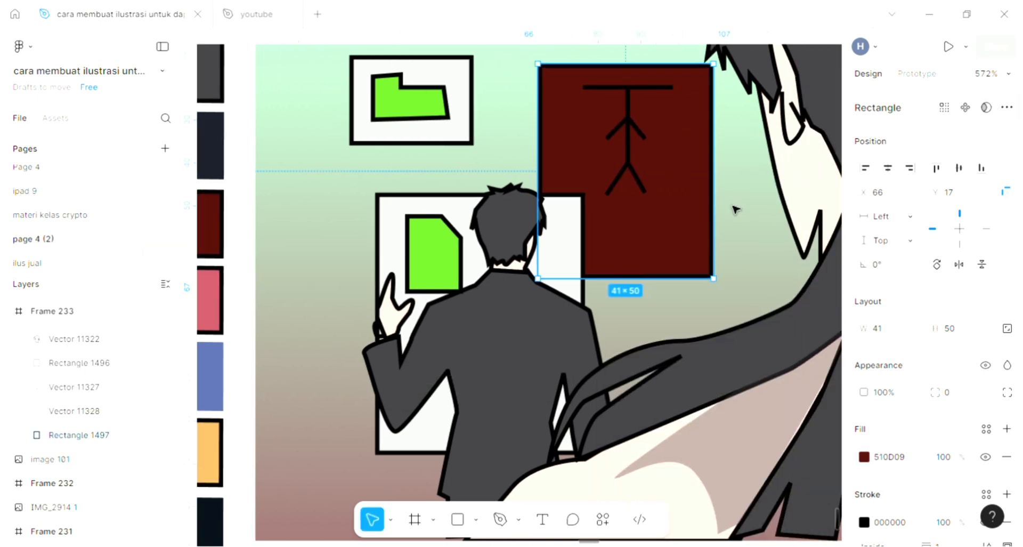
key(Escape)
Recolour the strokes of the stick figure's horizontal bar and arms to light grey D9D9D9.
scroll(601, 98, right, 1)
click(566, 83)
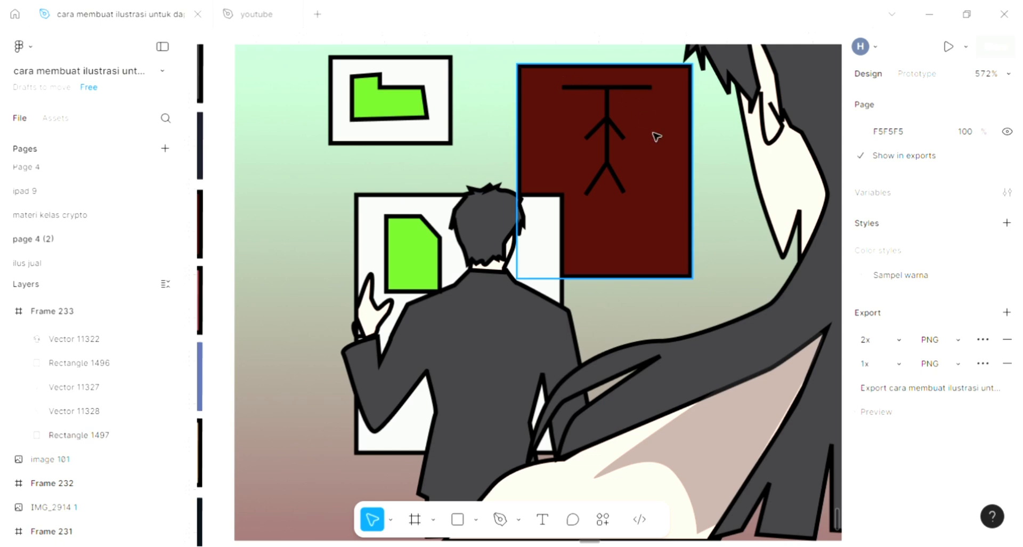
drag(560, 76, 677, 209)
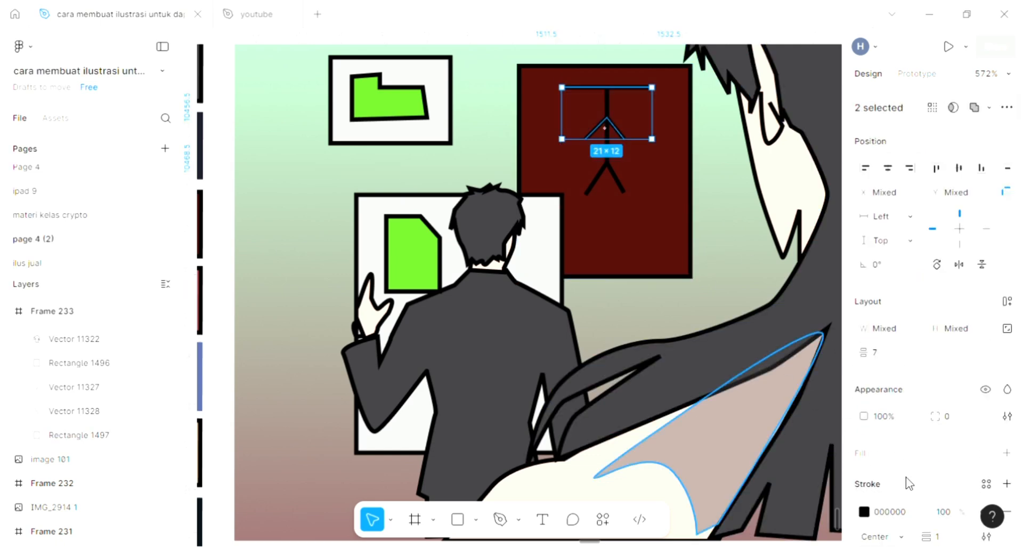
click(864, 512)
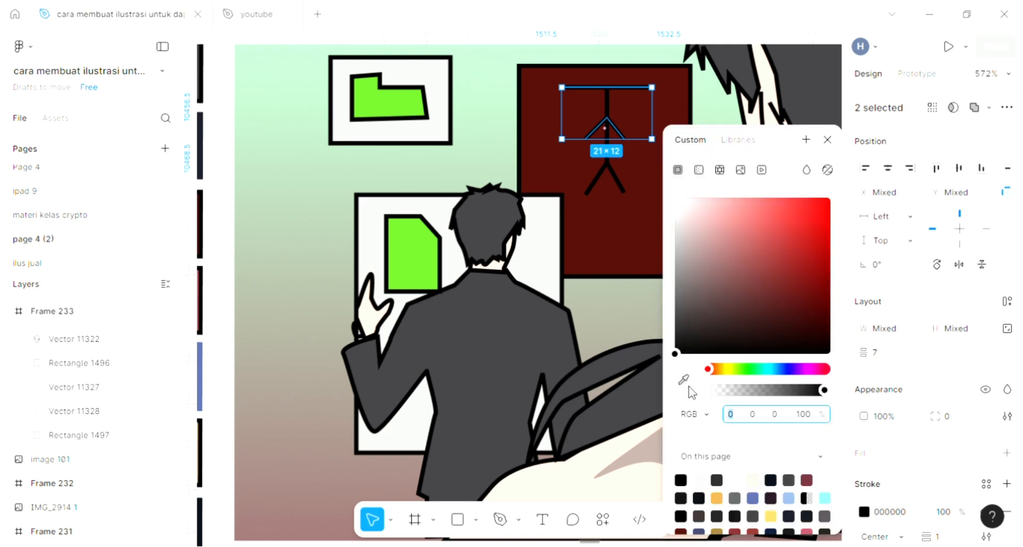
click(684, 380)
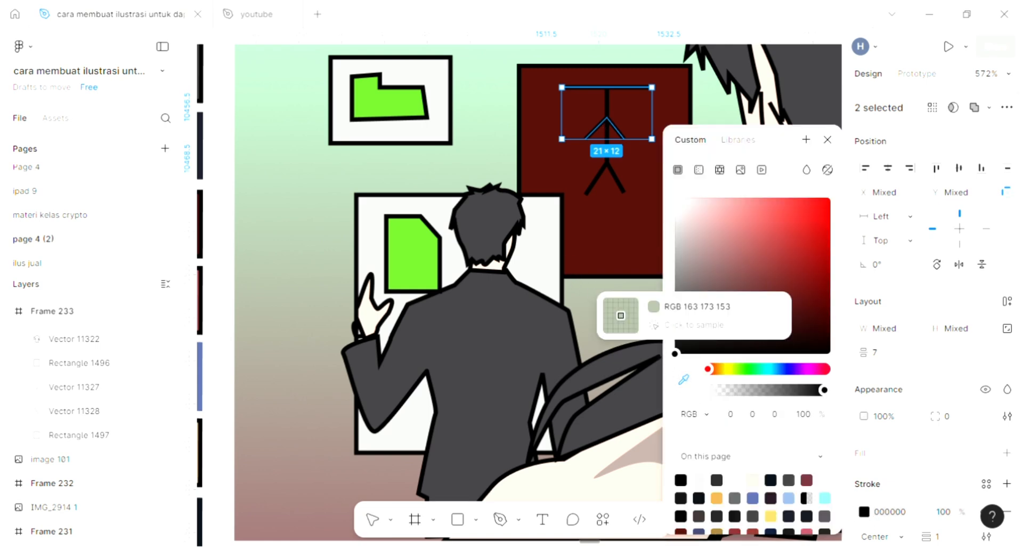
click(620, 315)
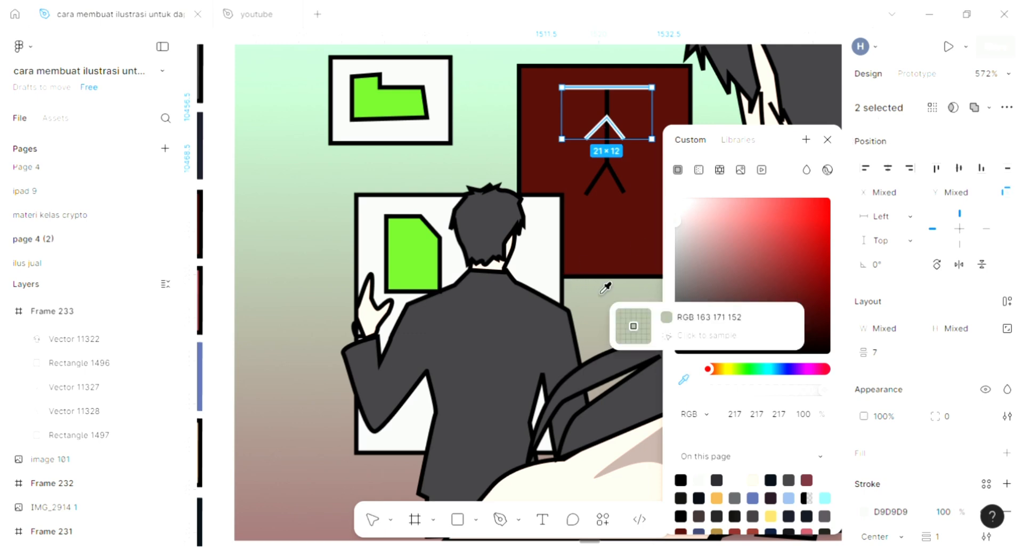
click(827, 143)
click(826, 141)
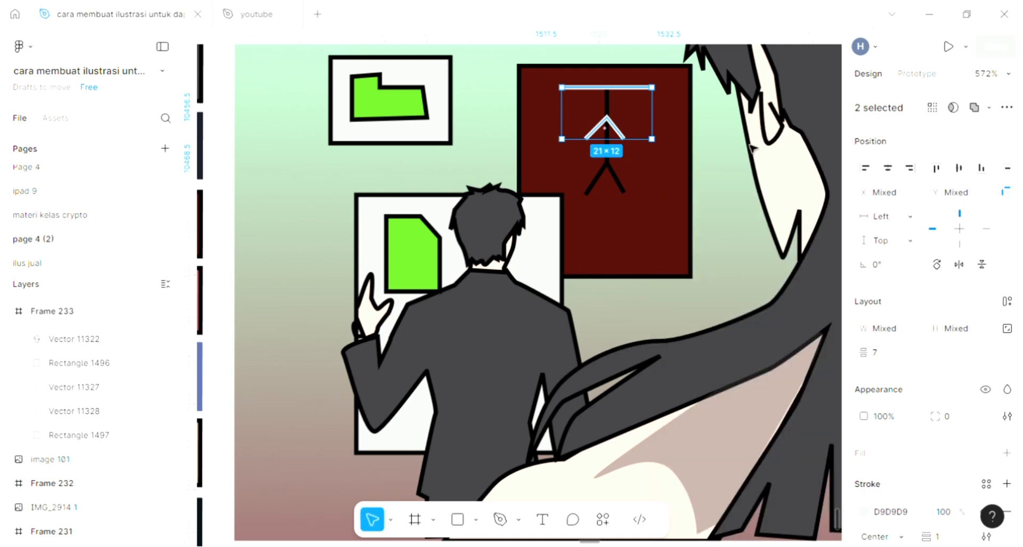
Recolour the strokes of the stick figure's body and both legs to the same light grey D9D9D9 as its arms.
click(618, 190)
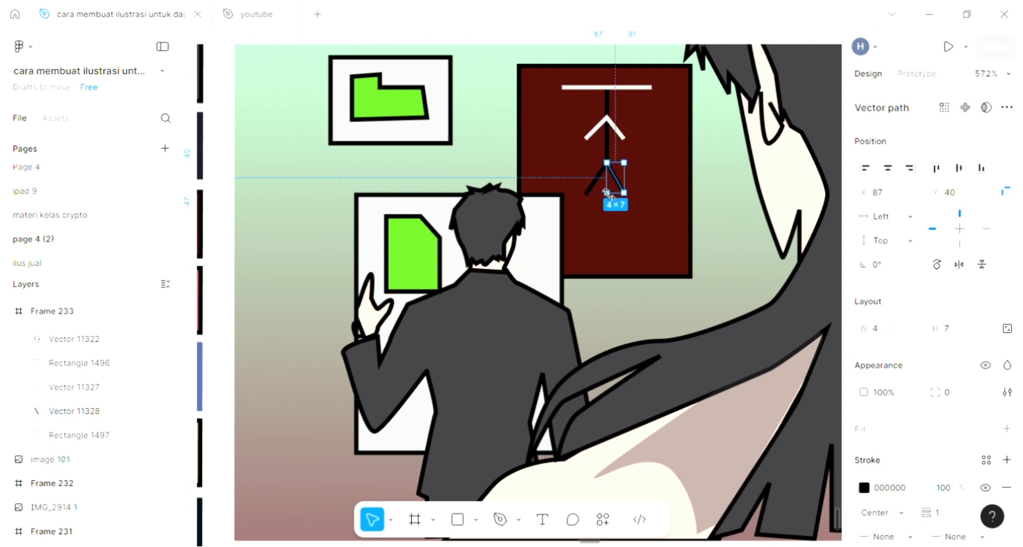
shift+click(596, 180)
scroll(606, 192, right, 1)
scroll(575, 139, up, 3)
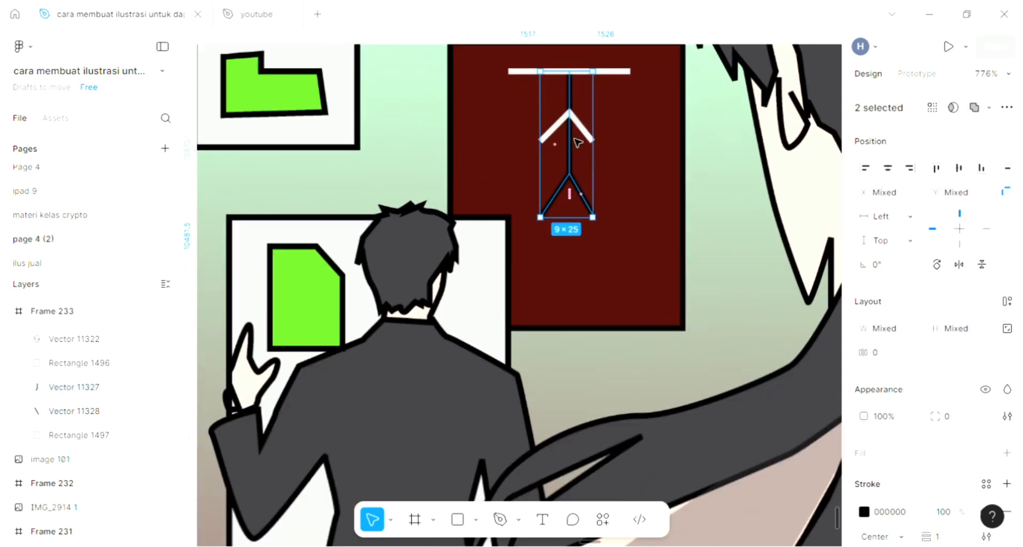
click(581, 194)
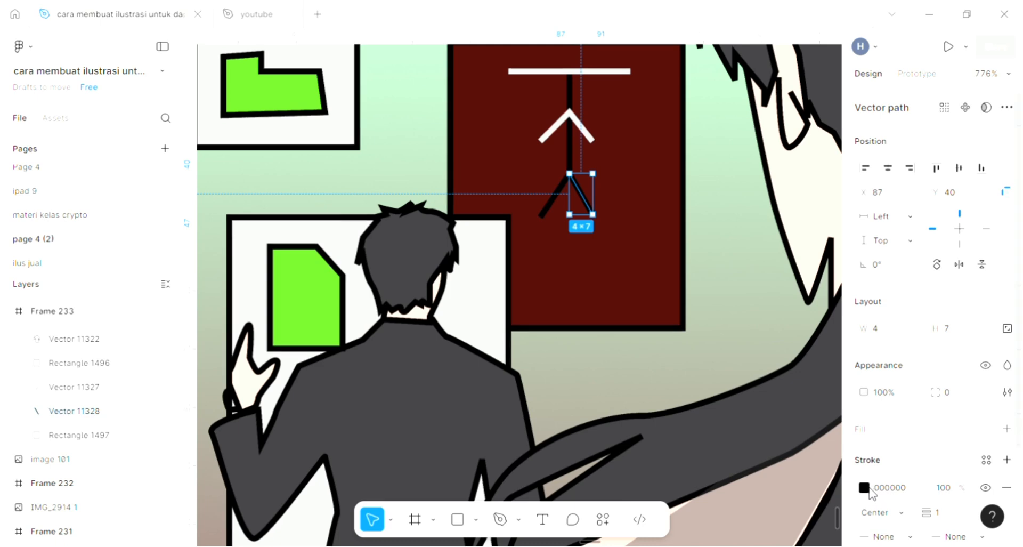
scroll(522, 136, right, 1)
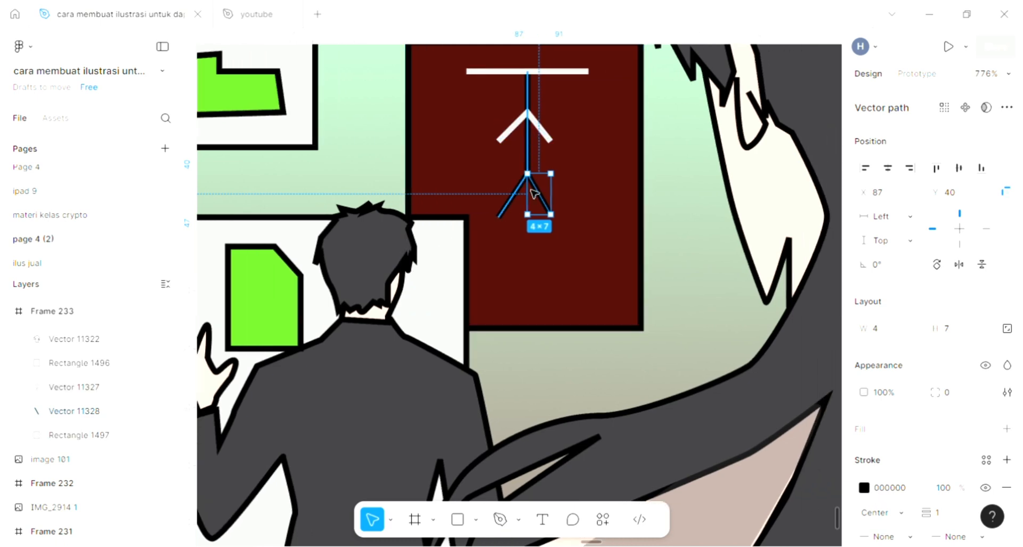
shift+click(534, 193)
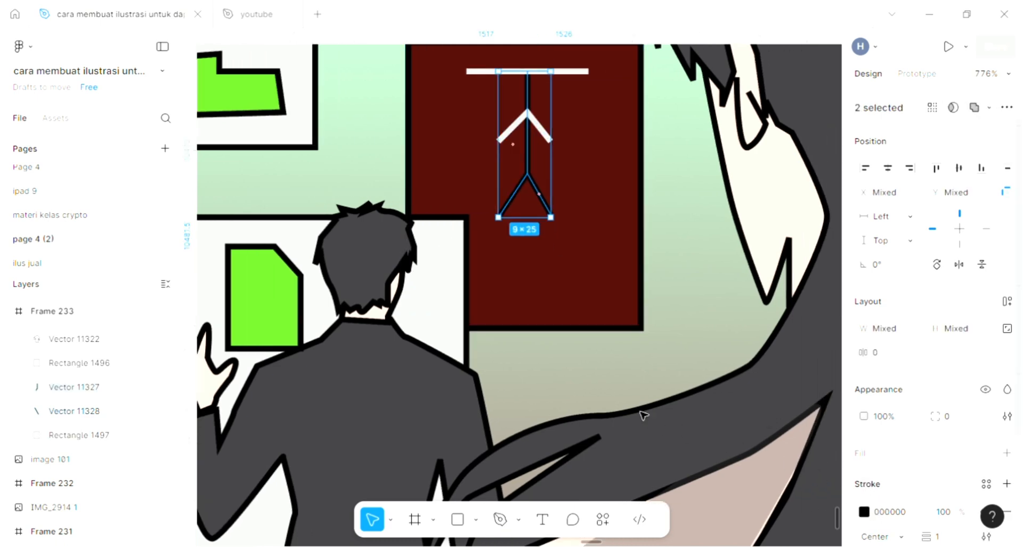
click(684, 380)
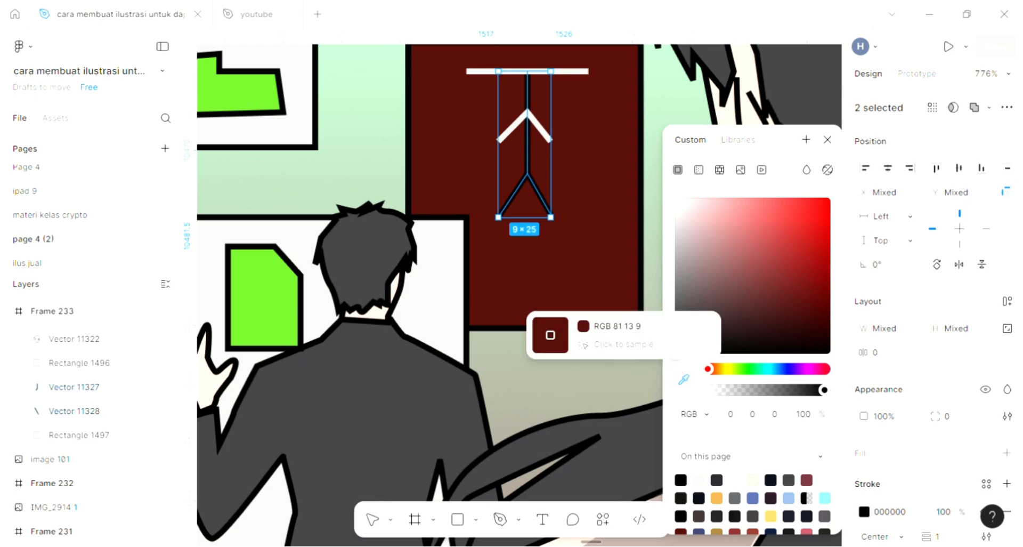
click(512, 128)
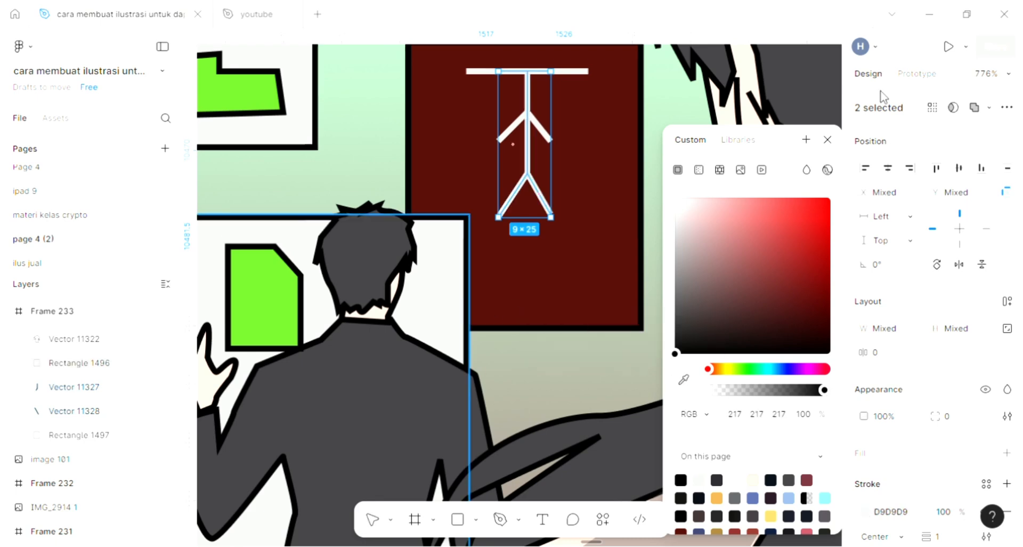
click(828, 140)
key(Escape)
Start a Pen outline on the foreground figure's long hair, running from the crown in jagged locks past the face to the outstretched strand.
scroll(703, 233, down, 3)
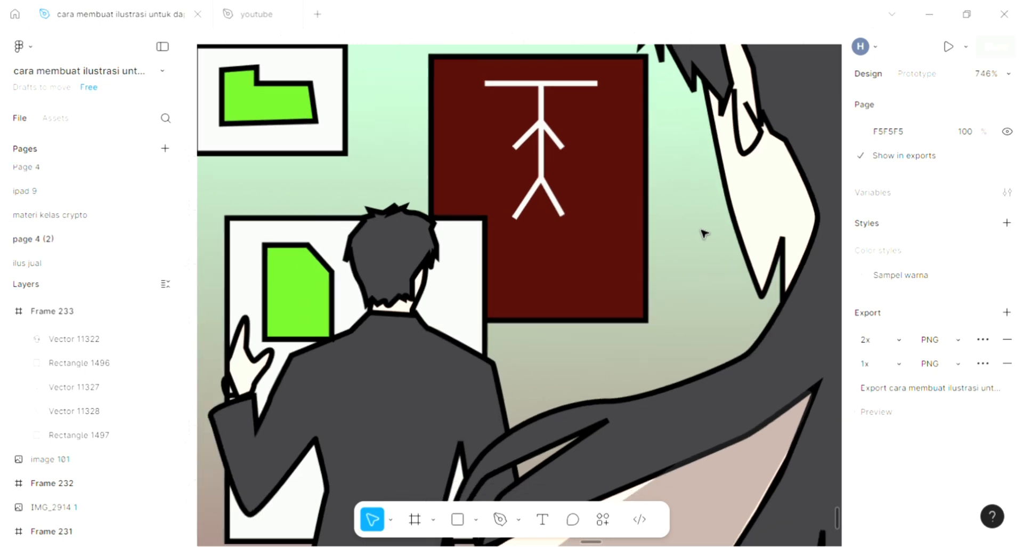
scroll(703, 232, down, 3)
scroll(701, 229, right, 2)
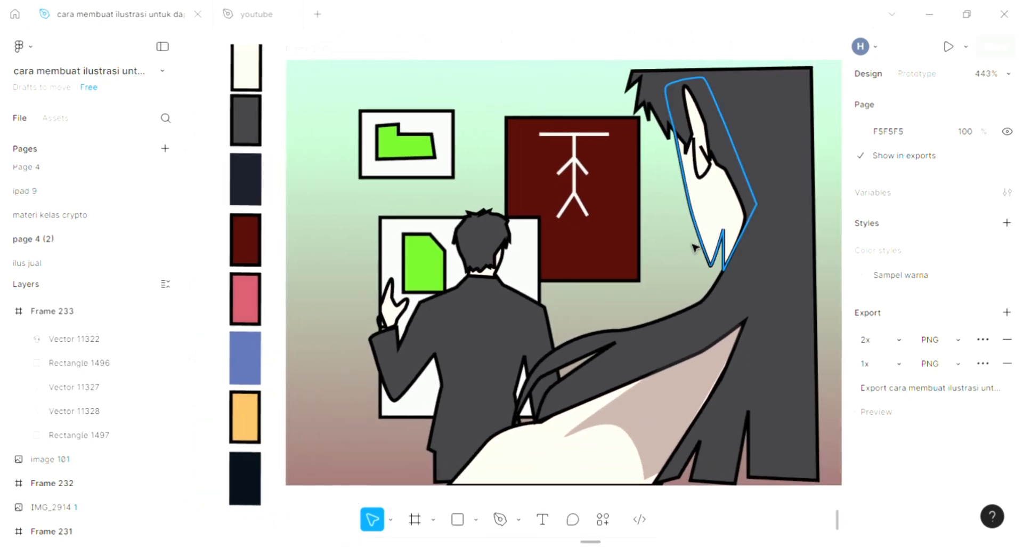
click(501, 520)
scroll(612, 411, right, 2)
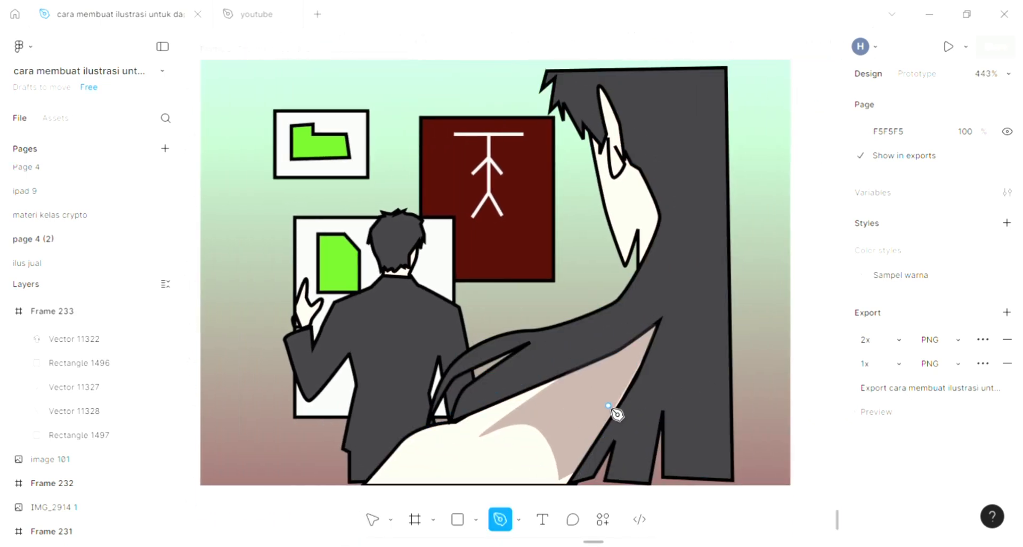
scroll(615, 413, up, 2)
scroll(617, 414, right, 3)
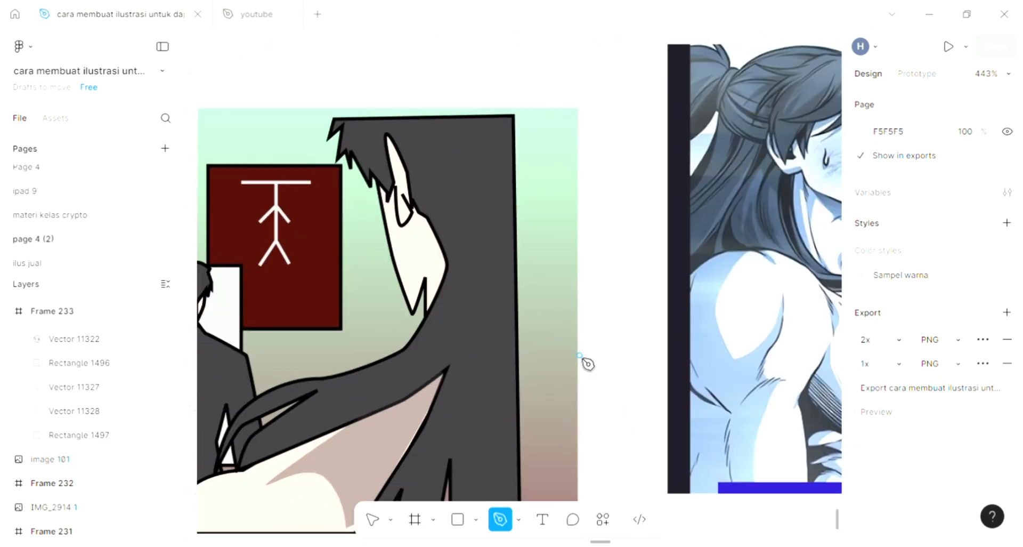
scroll(587, 361, left, 1)
scroll(586, 361, up, 1)
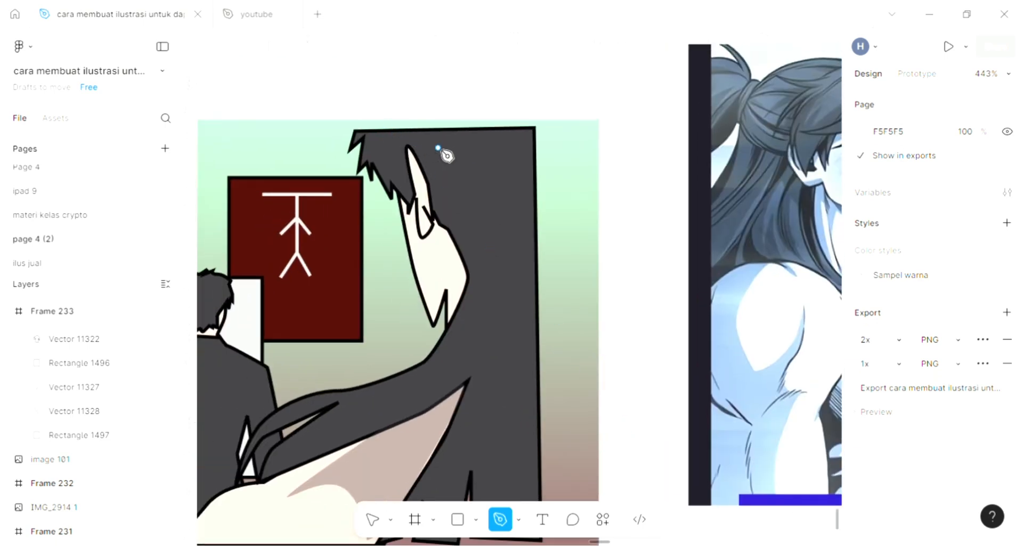
click(436, 139)
drag(463, 185, 464, 206)
click(475, 176)
drag(476, 272, 476, 294)
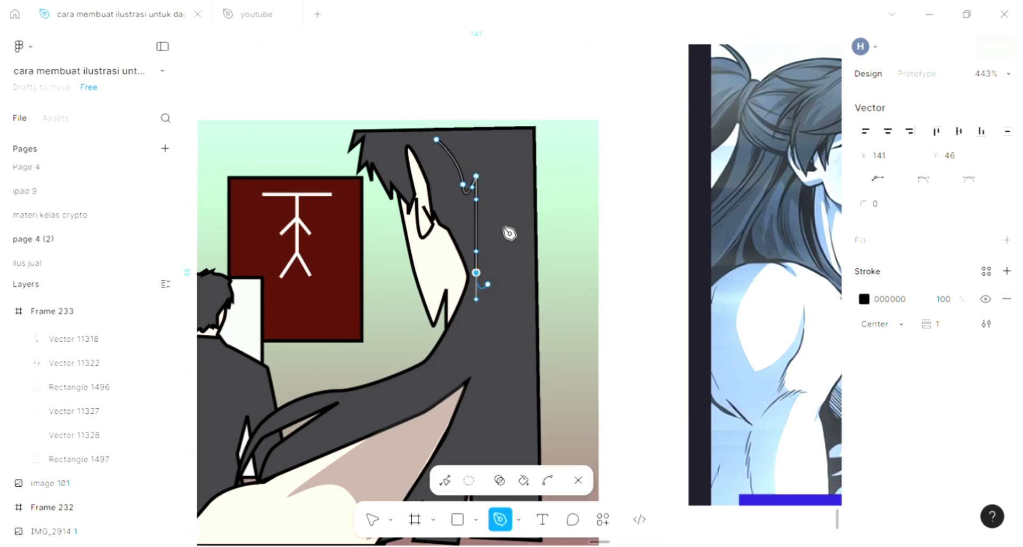
click(500, 225)
drag(471, 336, 459, 353)
click(397, 399)
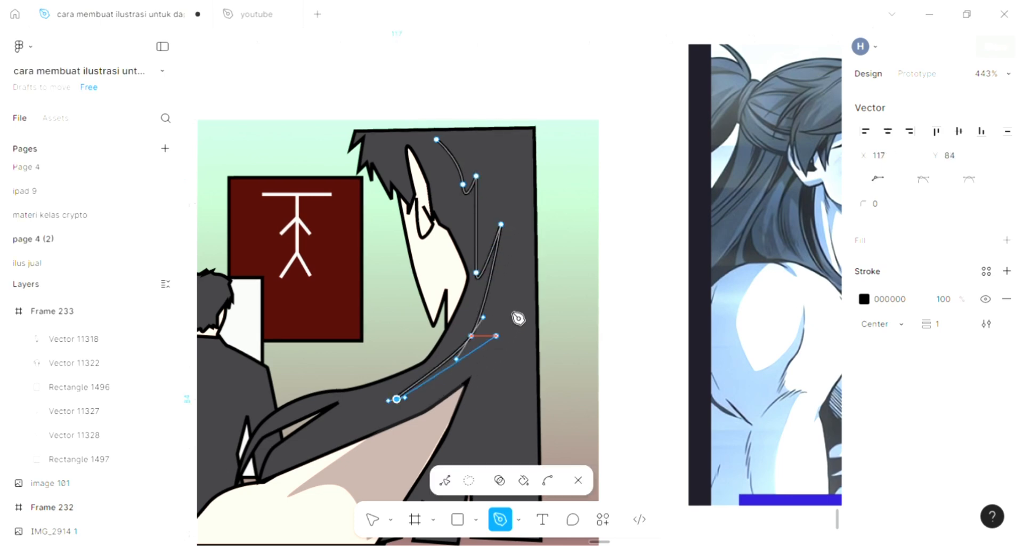
Continue the hair outline back to the figure's back, then down in narrow pointed locks beside the shaded skin area.
click(521, 275)
drag(509, 312, 447, 334)
scroll(496, 374, down, 1)
scroll(501, 380, down, 4)
click(419, 381)
click(464, 347)
drag(437, 401, 436, 396)
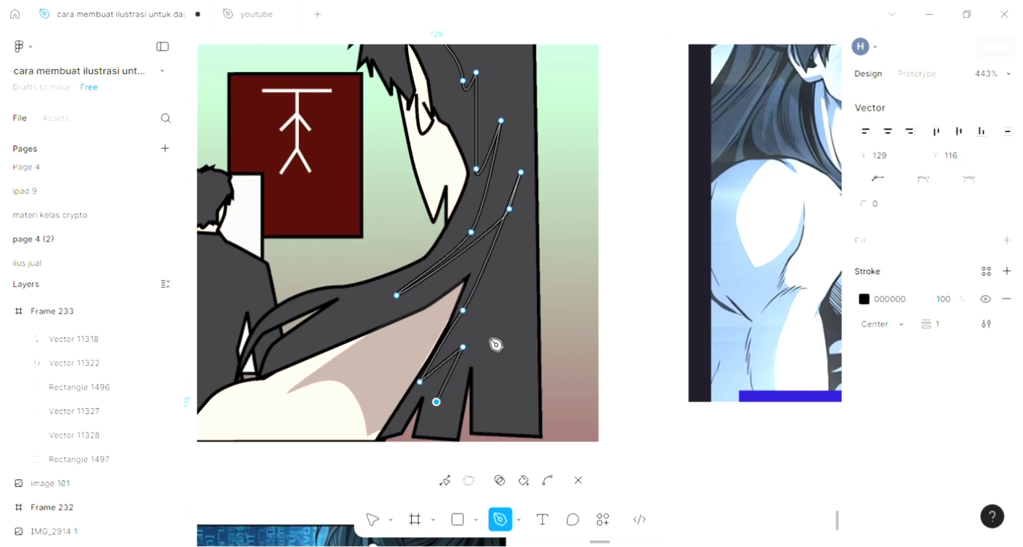
Add further pointed locks in the lower hair, run the outline up the hair's outer edge and close it at the crown.
click(510, 240)
click(479, 385)
click(509, 272)
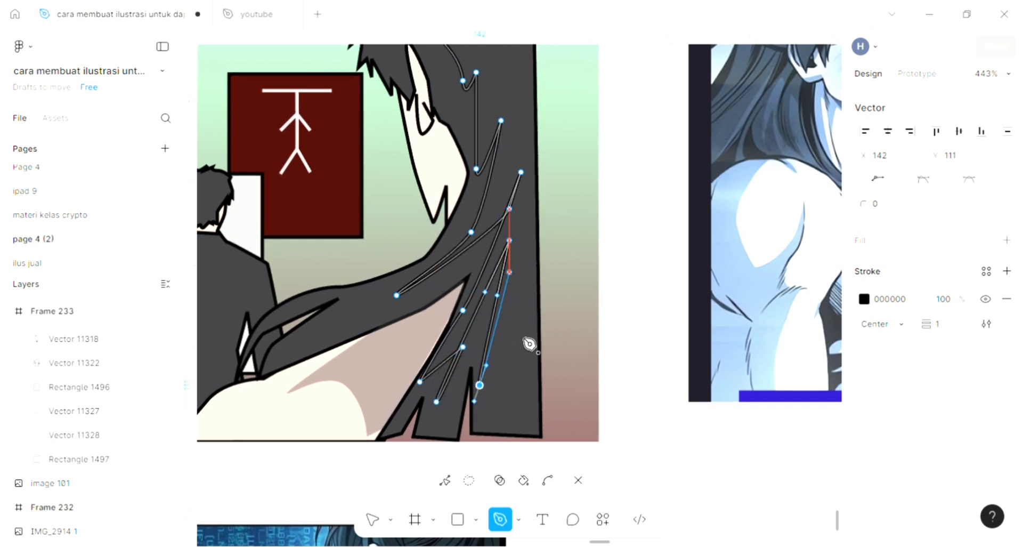
drag(532, 363, 532, 348)
scroll(538, 163, up, 2)
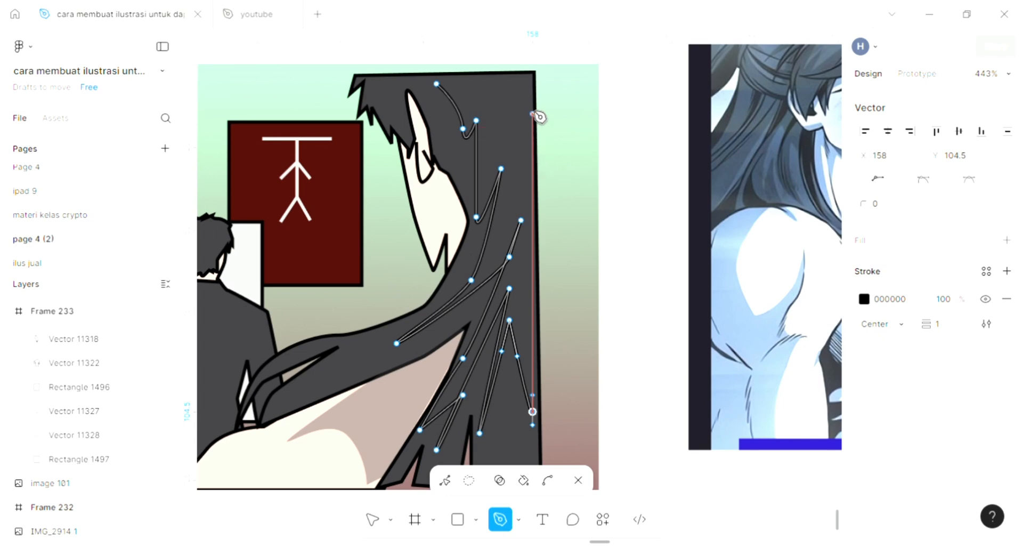
click(529, 84)
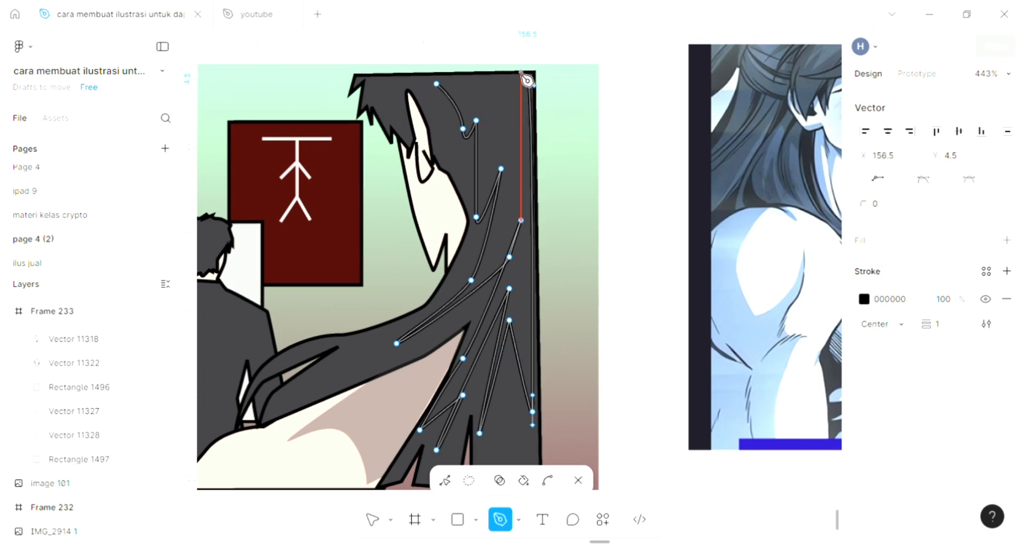
click(436, 84)
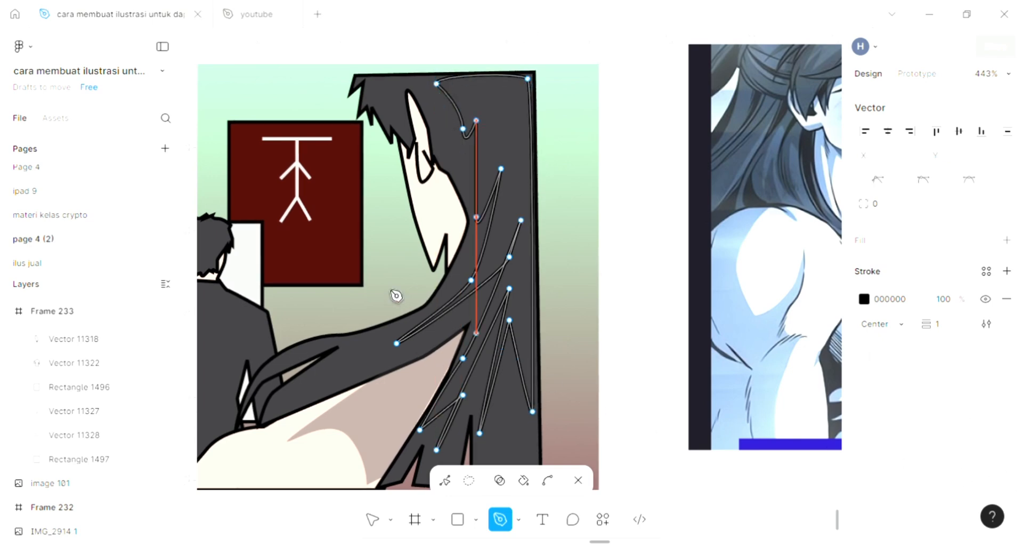
Fill the closed hair shape with dark navy 1A1C28, sampled from the colour swatches beside the frame, and finish editing the vector.
scroll(764, 285, right, 2)
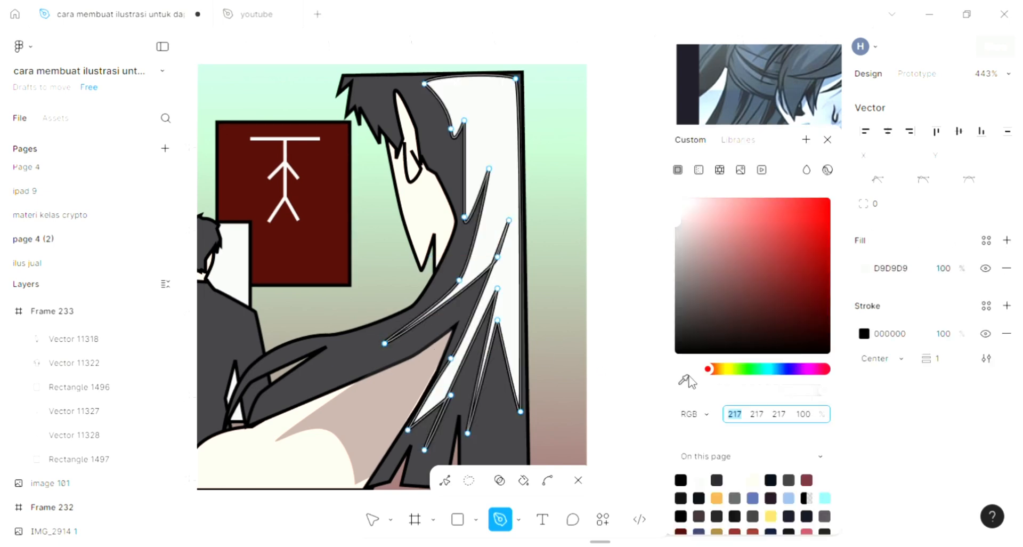
click(686, 380)
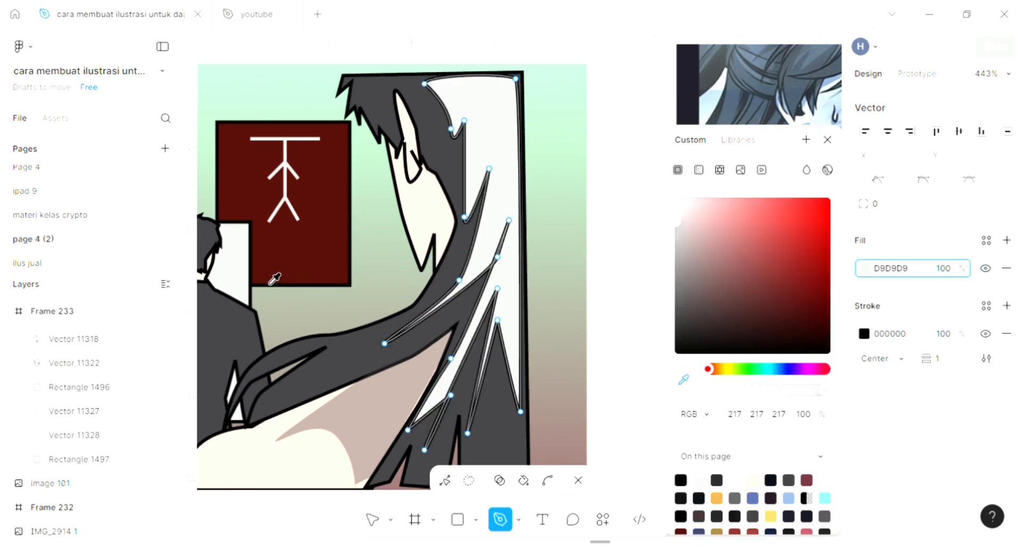
scroll(274, 277, left, 10)
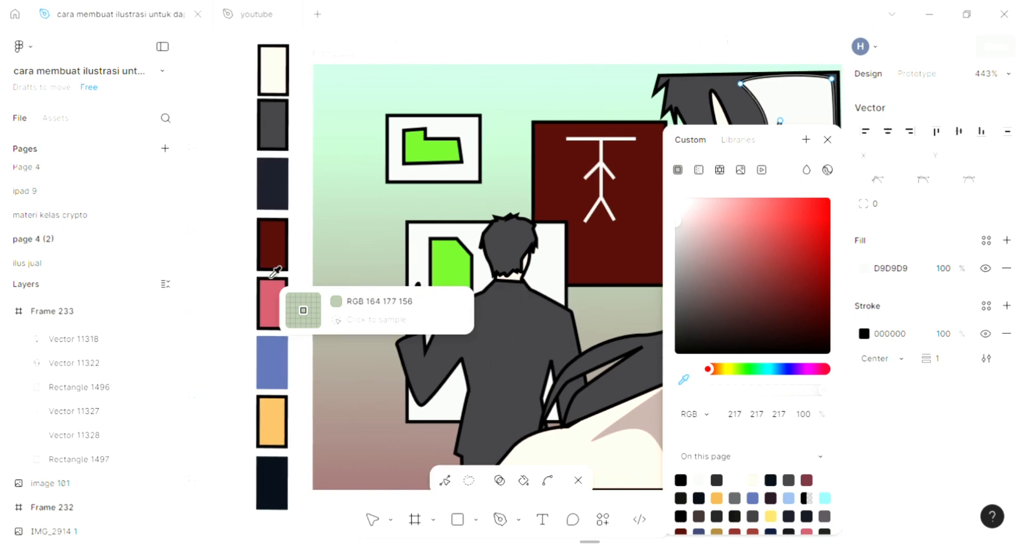
click(272, 178)
scroll(533, 266, right, 10)
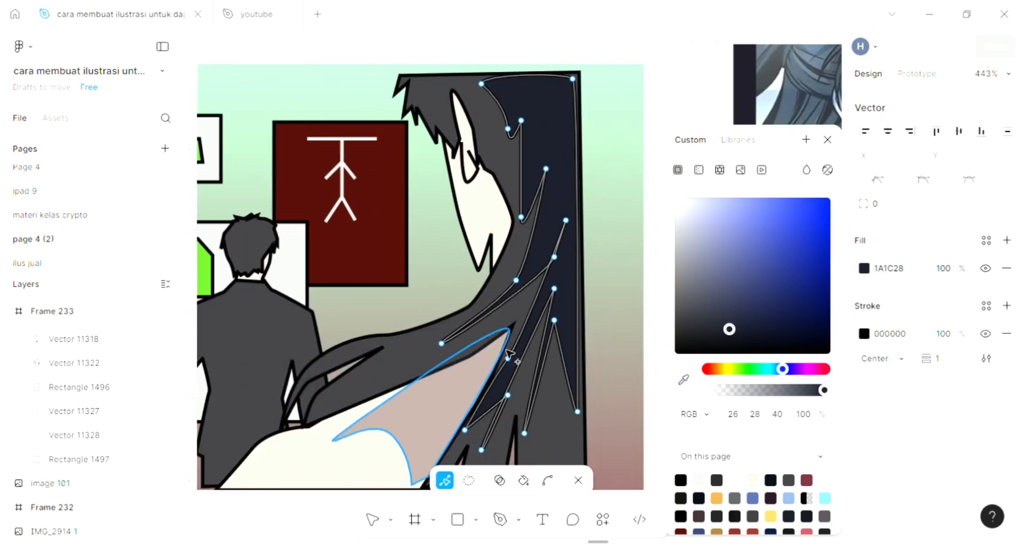
click(827, 141)
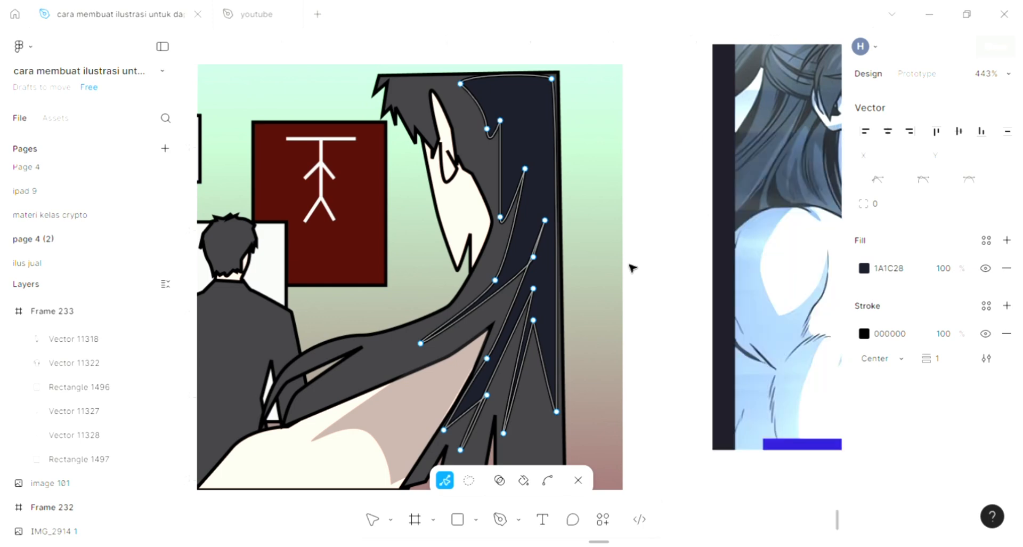
key(Escape)
key(Escape)
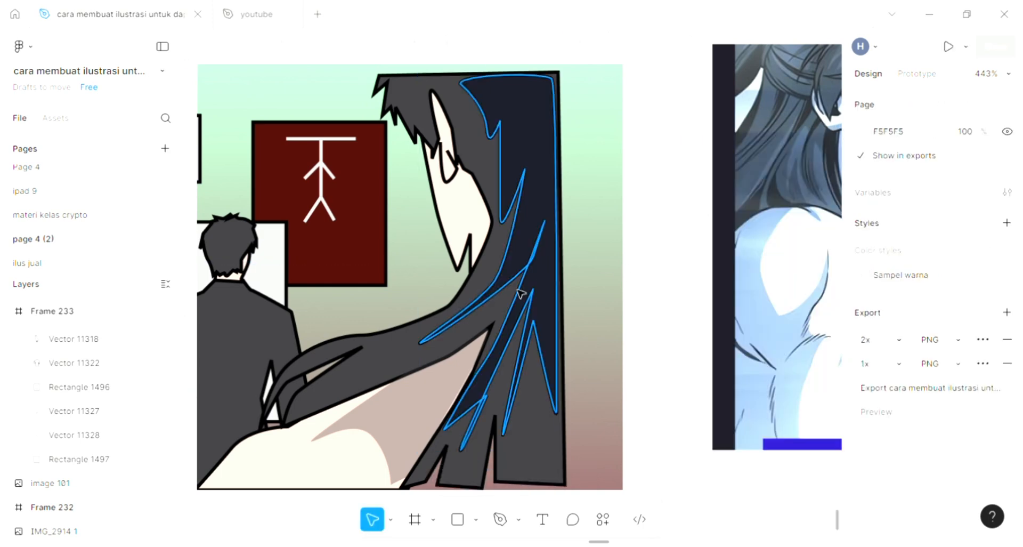
Start a Pen outline inside the standing man's hair, arching over the top of the head and stepping down the side near the ear.
scroll(520, 293, left, 6)
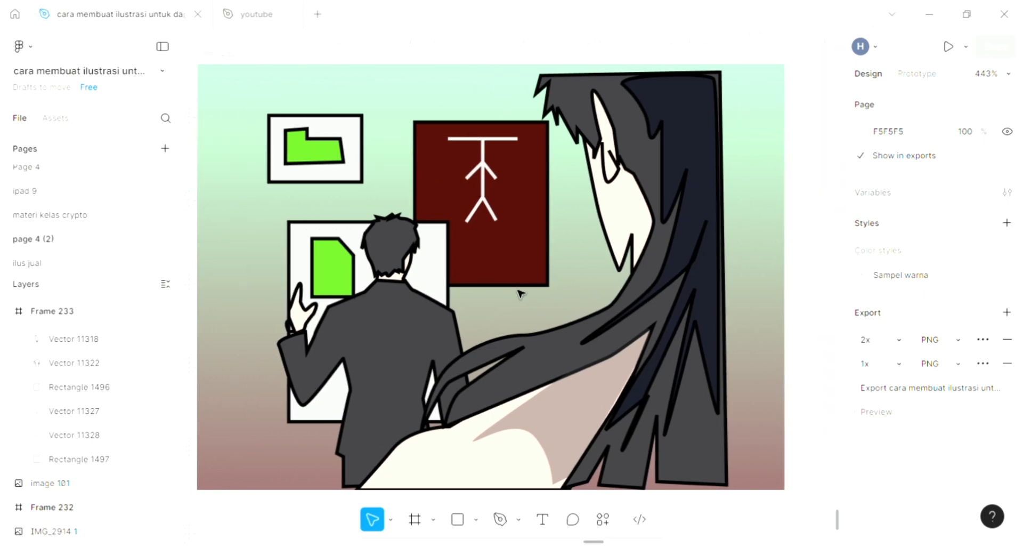
scroll(521, 293, left, 1)
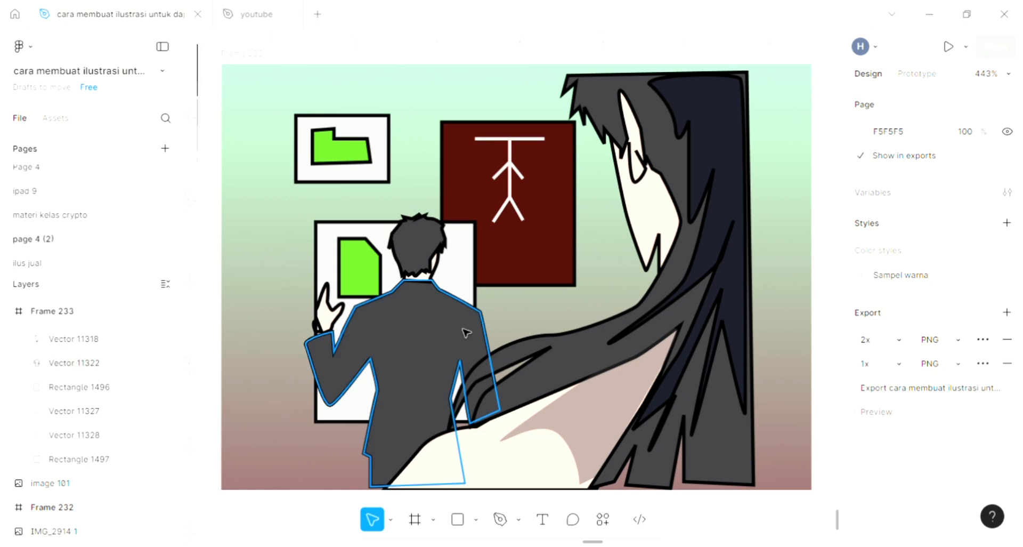
click(499, 523)
scroll(397, 347, up, 5)
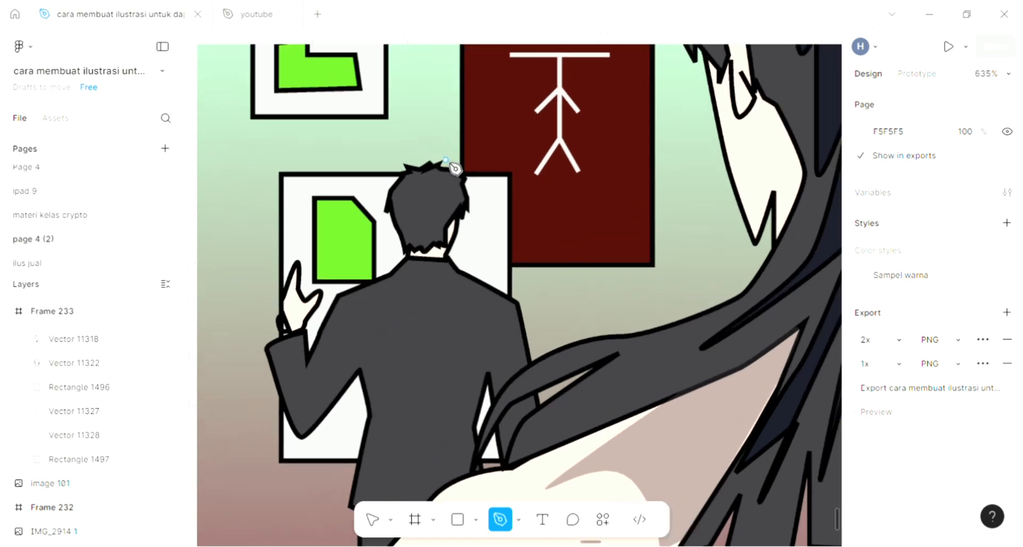
scroll(385, 297, up, 2)
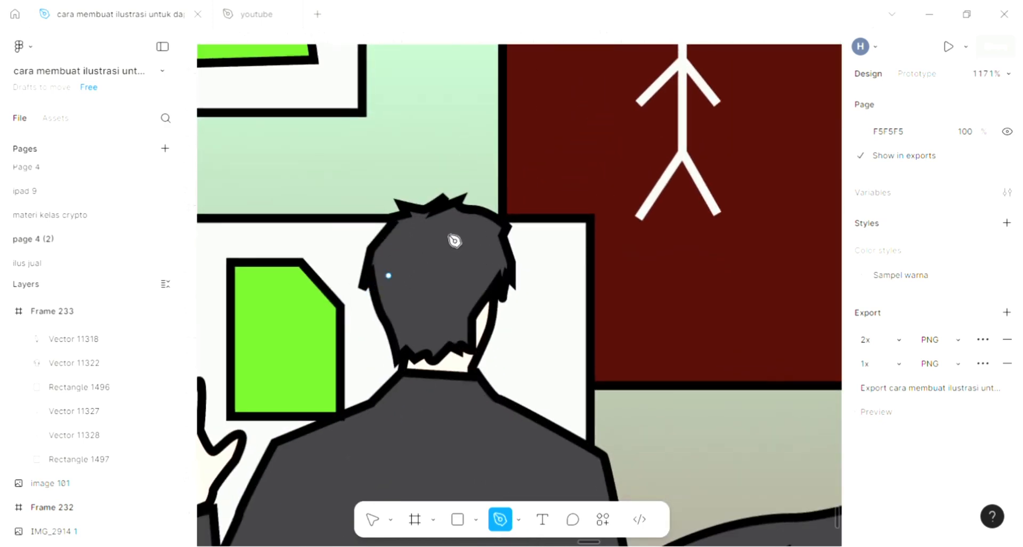
click(489, 261)
click(477, 254)
click(468, 285)
click(455, 284)
click(454, 328)
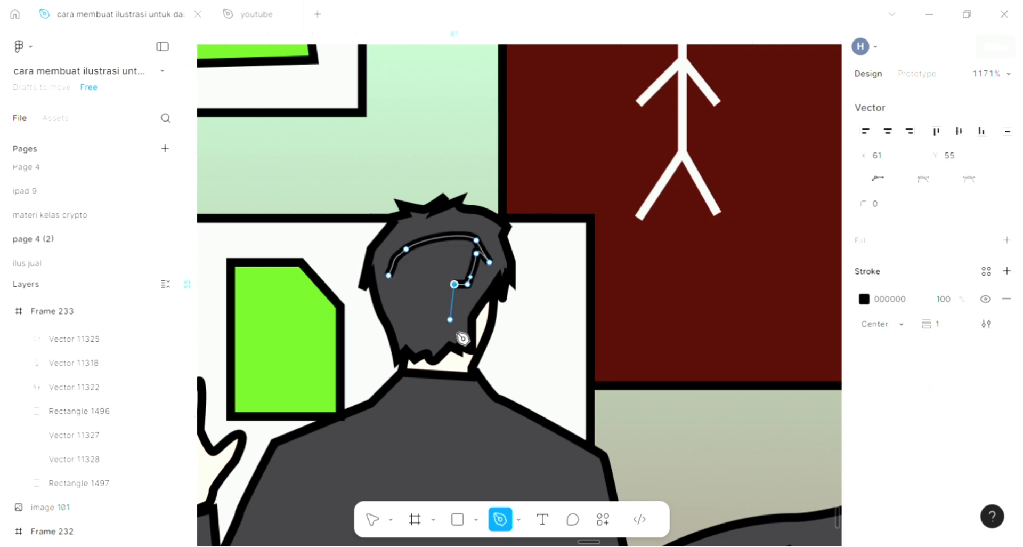
Draw the jagged lower edge of the man's hair shape along the nape and close the outline at its starting point.
click(436, 345)
click(428, 337)
click(419, 346)
click(415, 338)
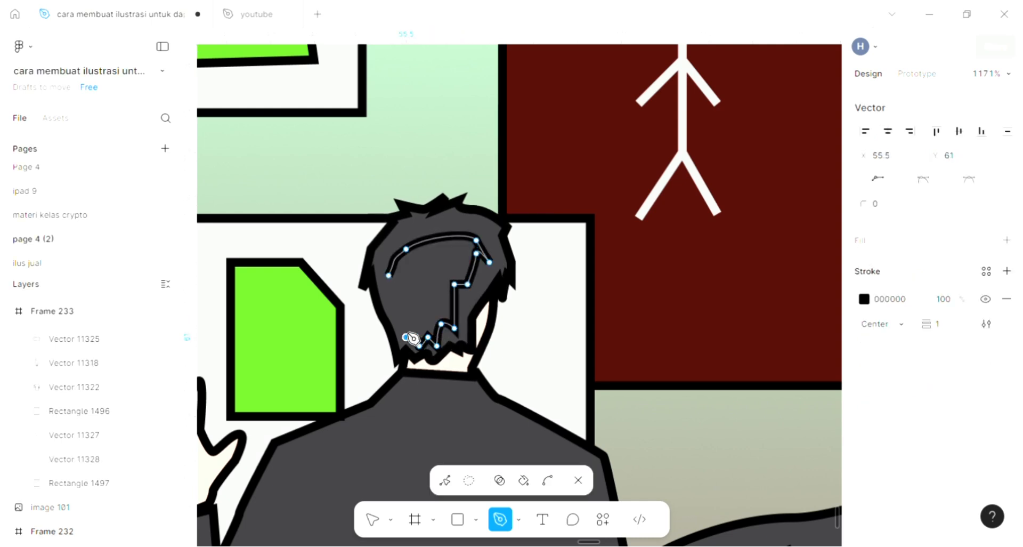
click(402, 324)
click(392, 328)
click(388, 276)
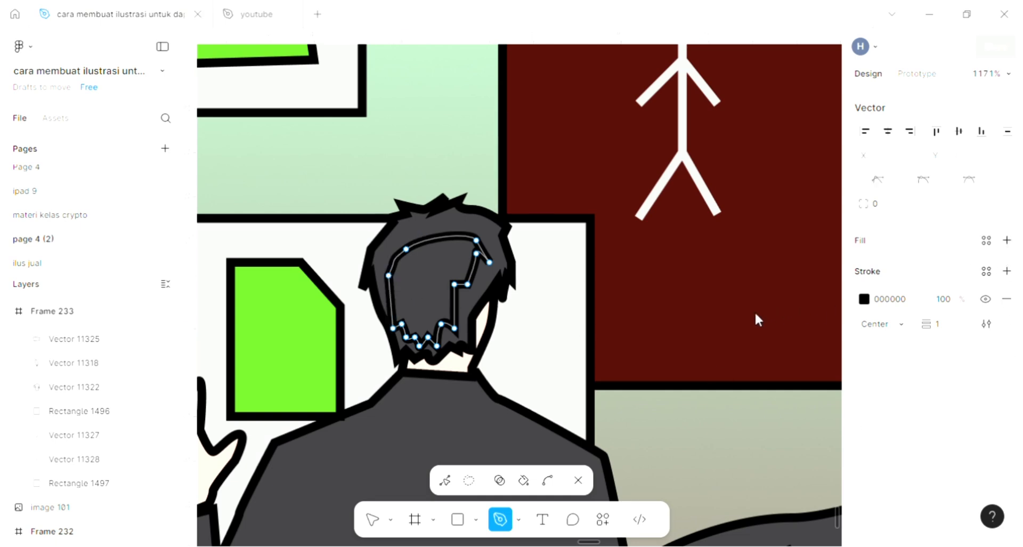
Fill the man's hair shape with dark navy 1A1C28, sampled from the foreground figure's hair shadow, and finish editing the vector.
click(1007, 240)
scroll(562, 370, right, 3)
scroll(561, 370, down, 3)
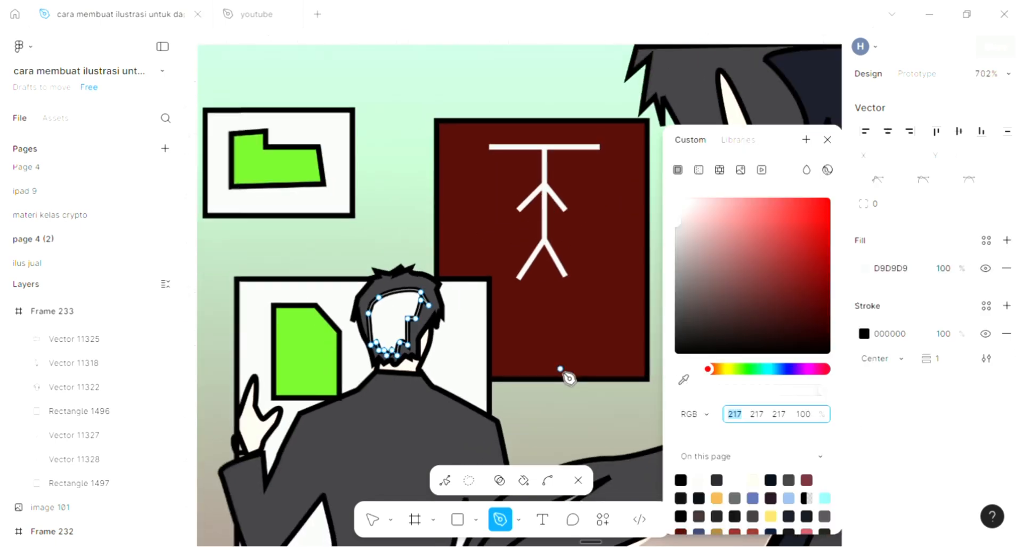
scroll(567, 377, right, 3)
key(i)
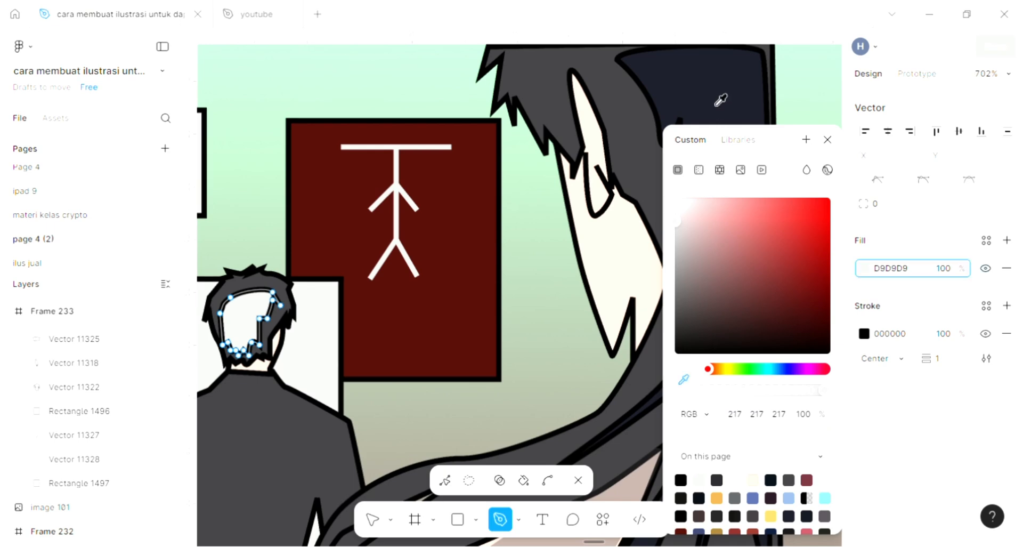
click(706, 113)
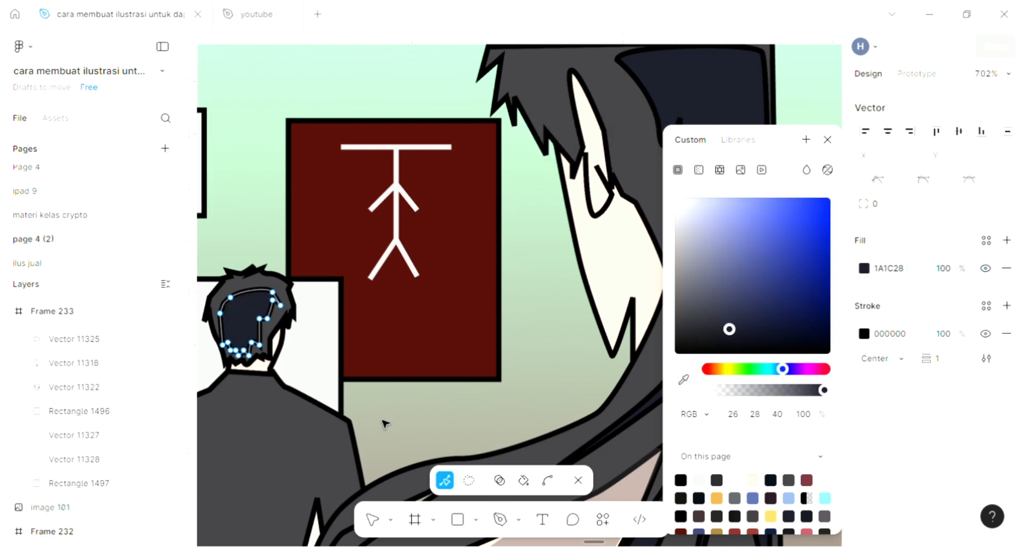
key(Escape)
key(Escape)
Start a Pen outline on the back of the man's jacket, zigzagging in three pointed peaks from the waist edge across the back.
scroll(385, 422, left, 5)
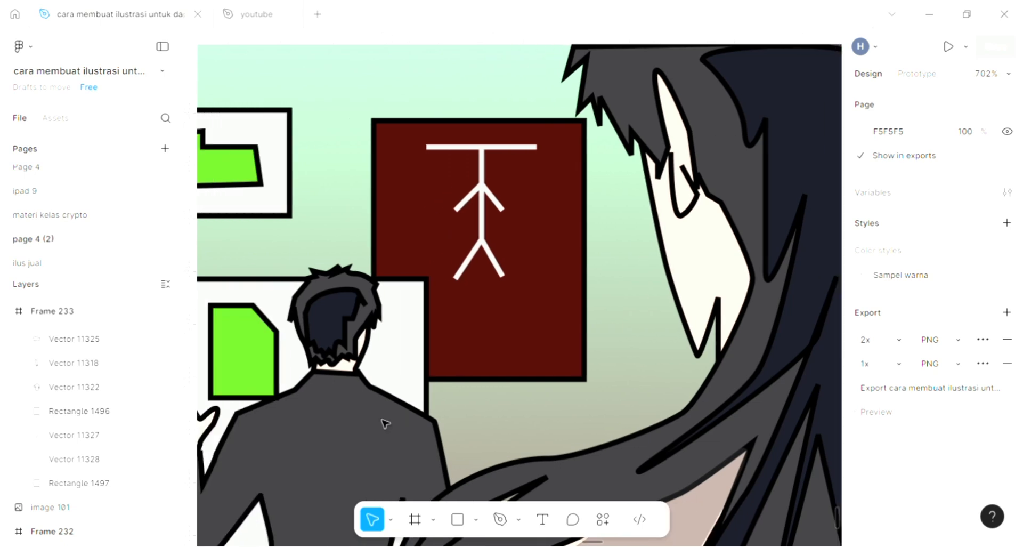
scroll(384, 422, down, 2)
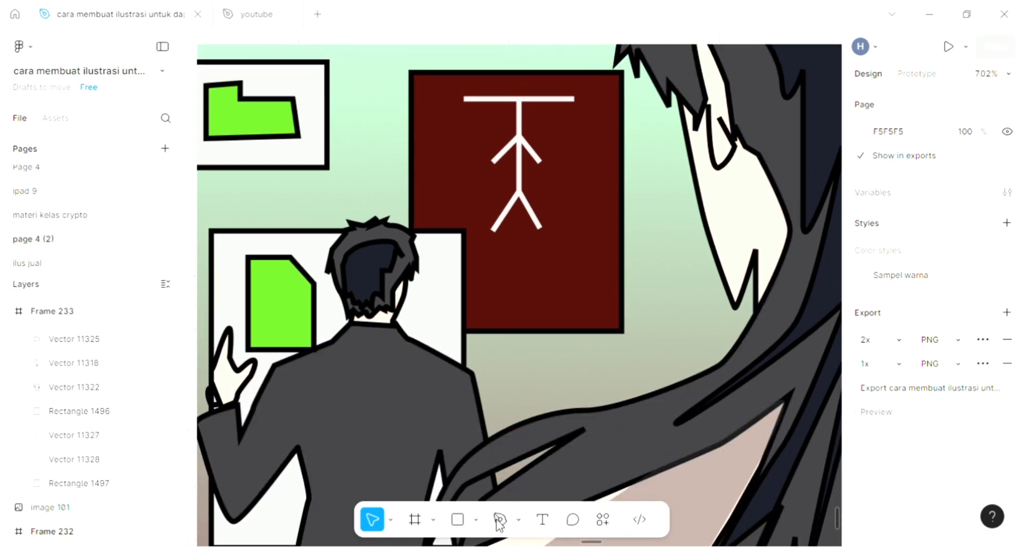
click(499, 520)
scroll(458, 423, left, 3)
scroll(458, 423, down, 2)
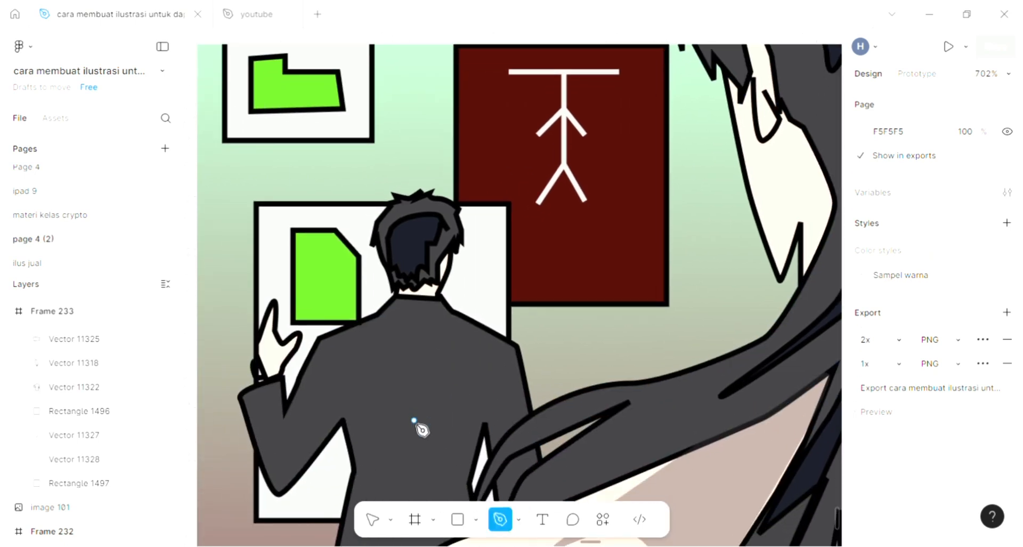
scroll(419, 424, down, 3)
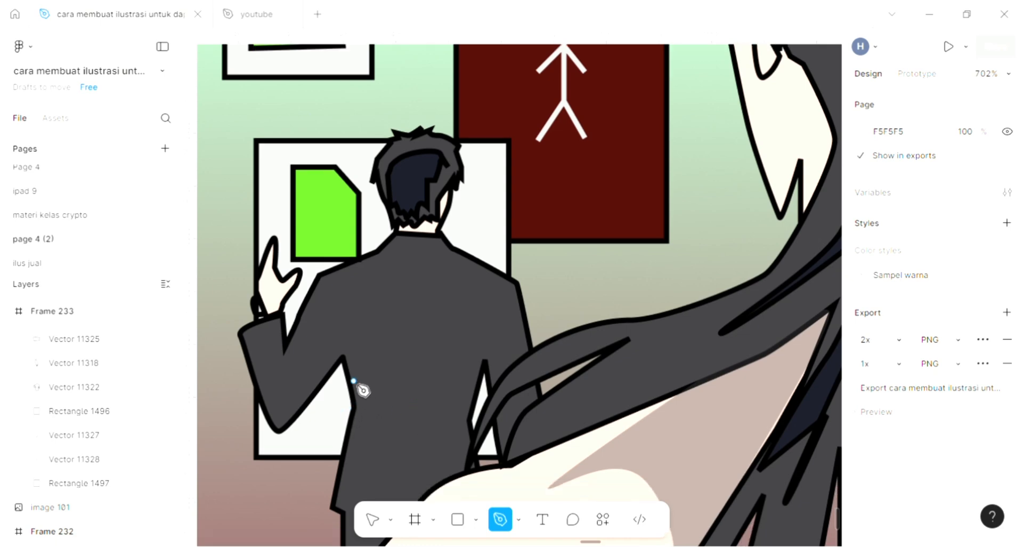
click(382, 302)
click(398, 372)
click(427, 286)
click(429, 375)
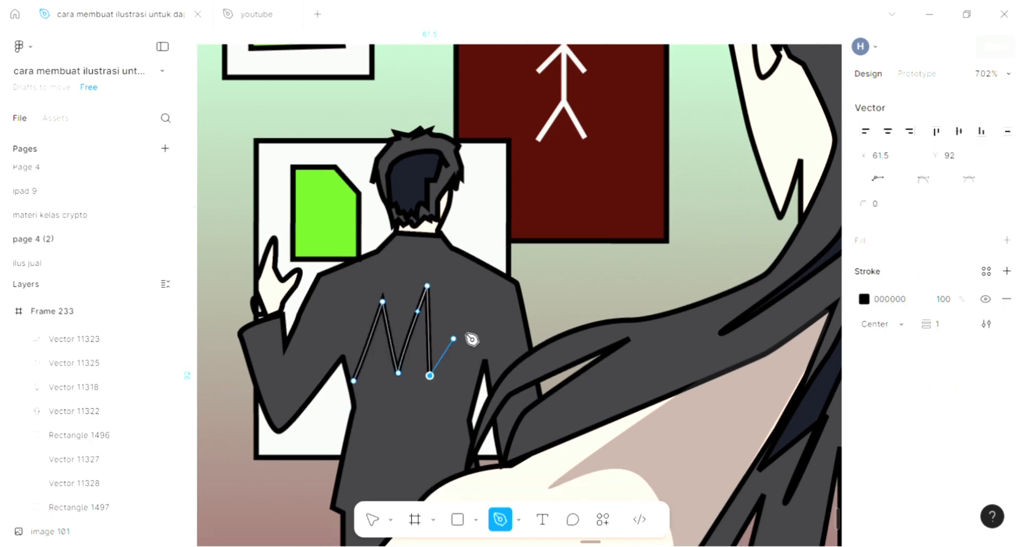
click(463, 331)
Continue the jacket outline down past the third peak, curve it along the foreground shoulder and jacket hem, and close it at its starting point.
scroll(455, 438, down, 4)
click(451, 375)
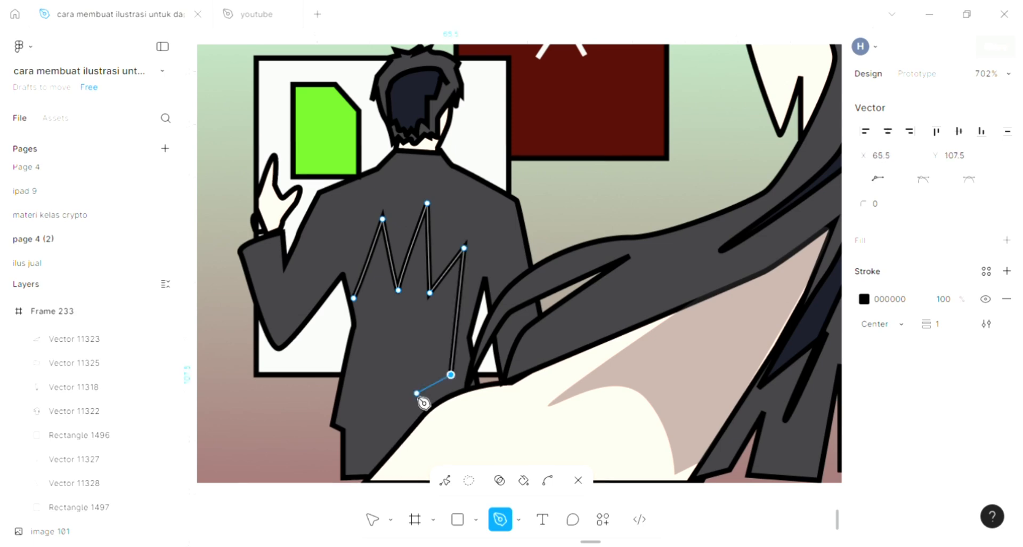
drag(411, 398, 355, 457)
click(361, 472)
drag(361, 404, 353, 392)
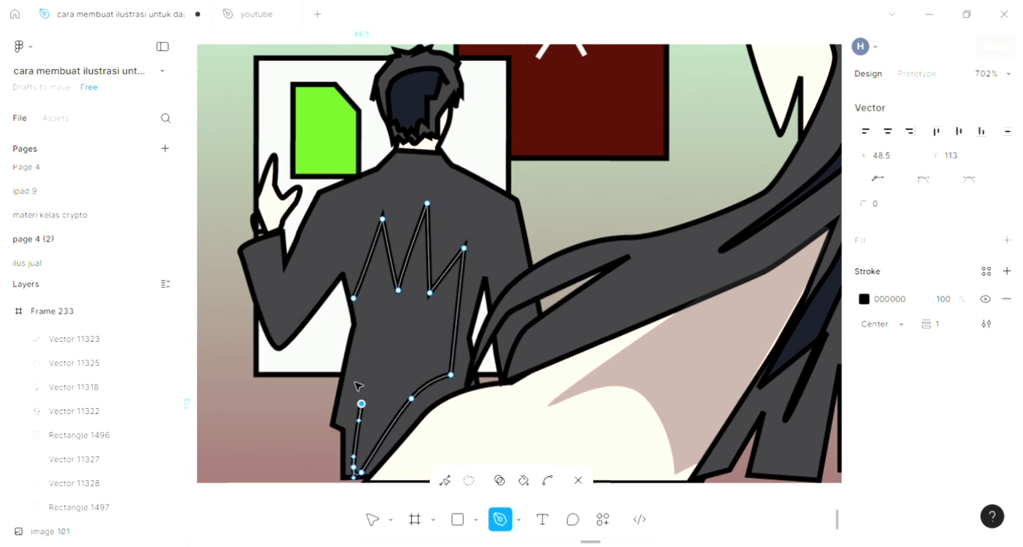
drag(353, 359, 353, 347)
click(354, 298)
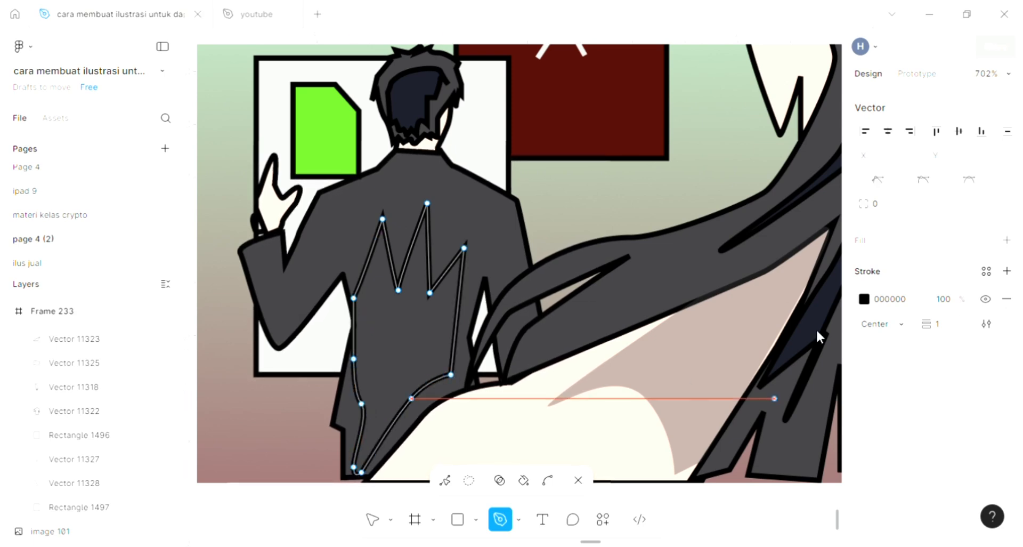
Fill the jacket shape with dark navy 1A1C28, sampled from the man's hair shadow, and finish editing the vector.
scroll(825, 398, left, 1)
scroll(564, 337, left, 1)
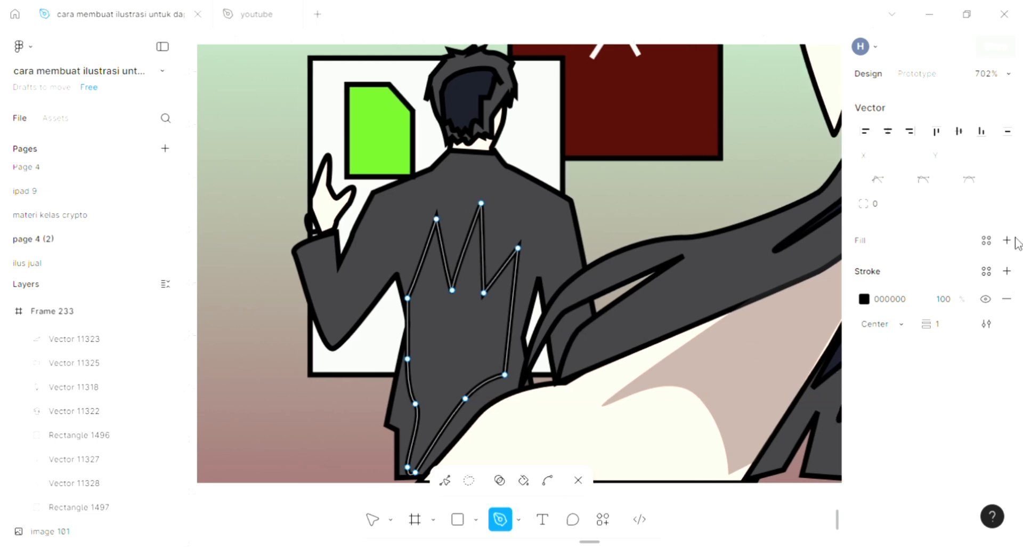
click(1007, 239)
scroll(599, 365, up, 1)
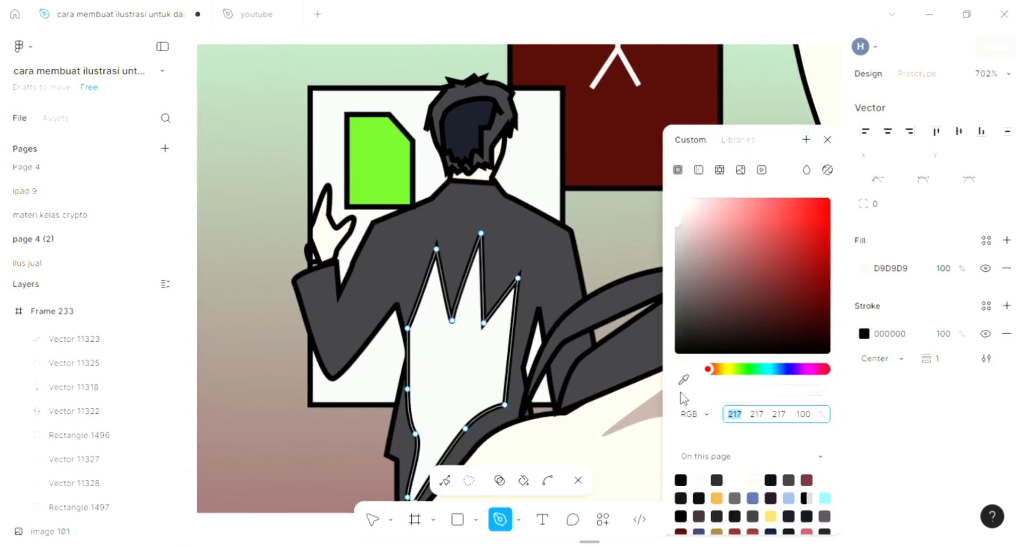
key(i)
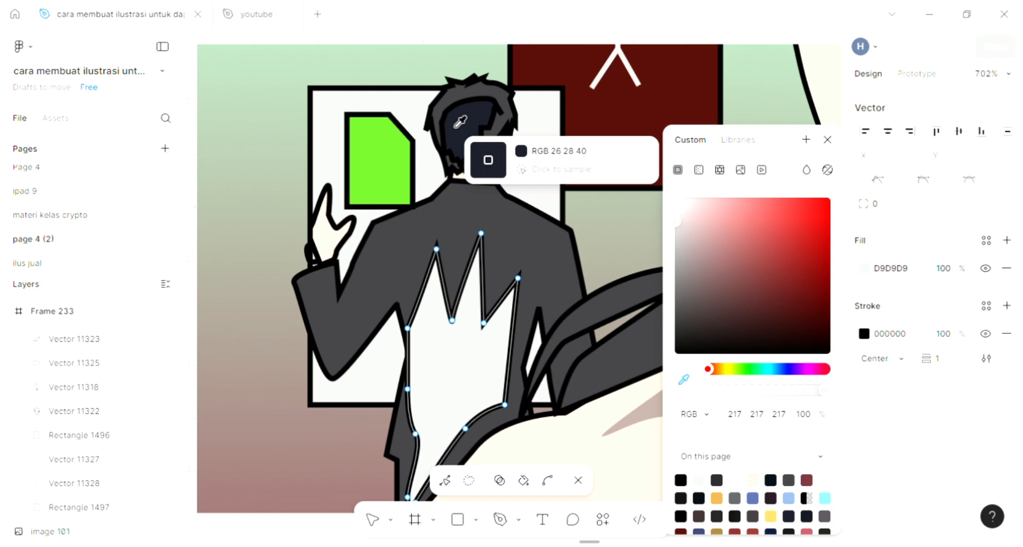
click(456, 126)
click(827, 140)
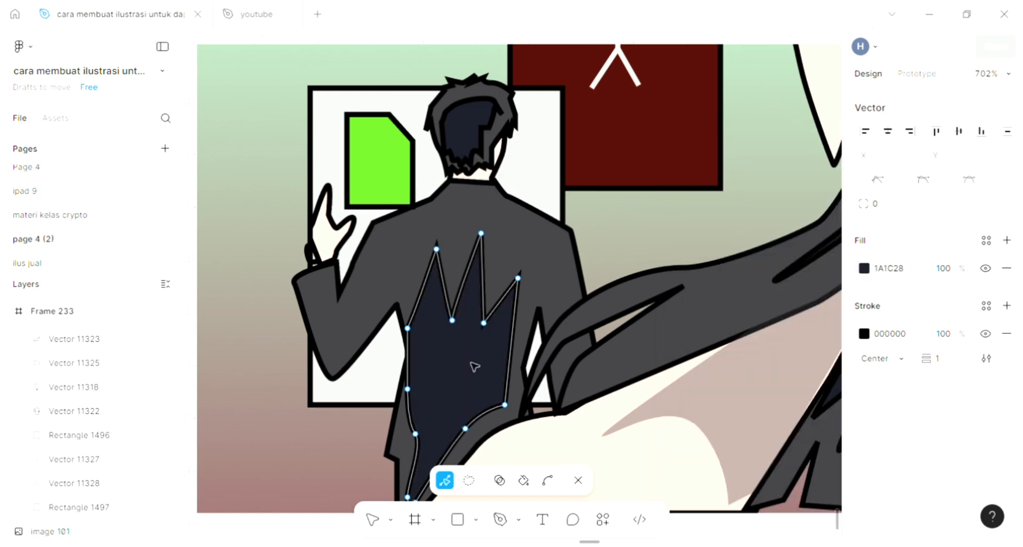
key(Escape)
key(Escape)
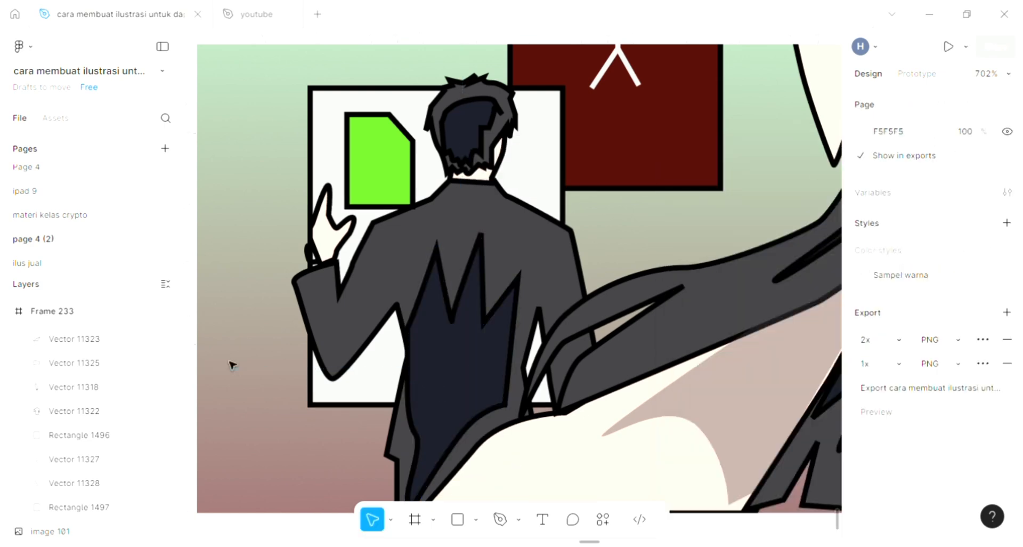
Recolour the green cut-corner shape beside the man's head to dark red 510D09, sampled from the large wall rectangle, and deselect it.
scroll(297, 427, up, 2)
scroll(293, 425, down, 5)
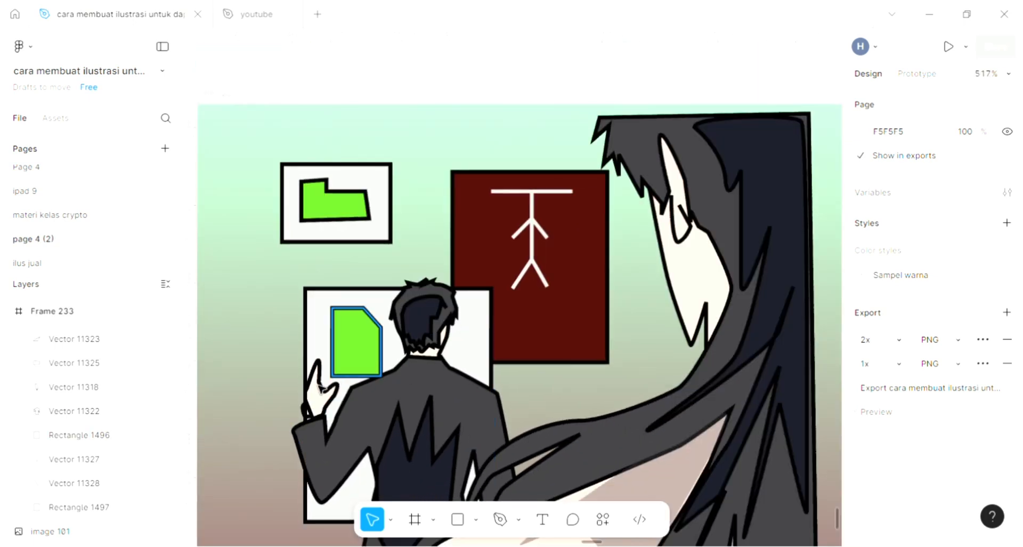
click(375, 363)
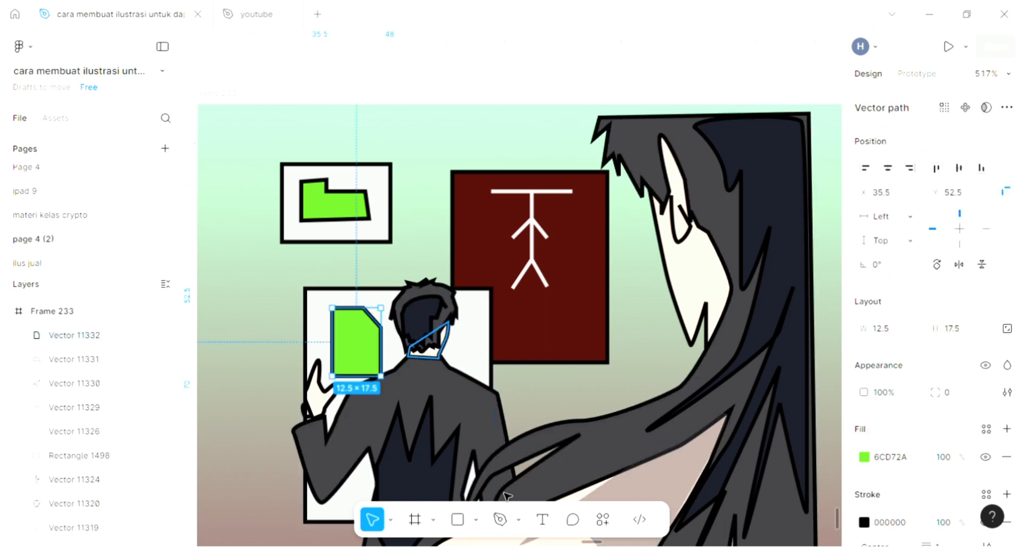
click(500, 519)
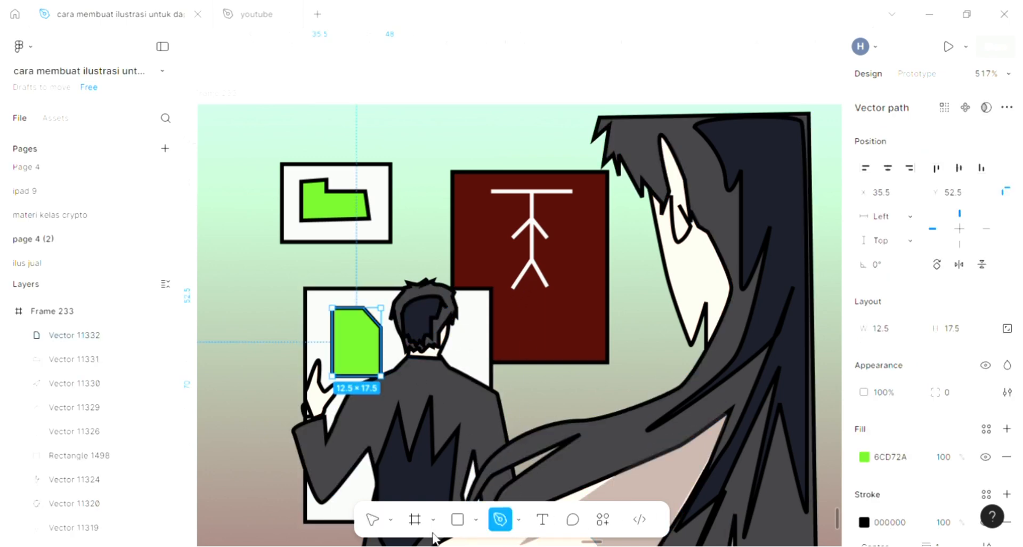
click(864, 457)
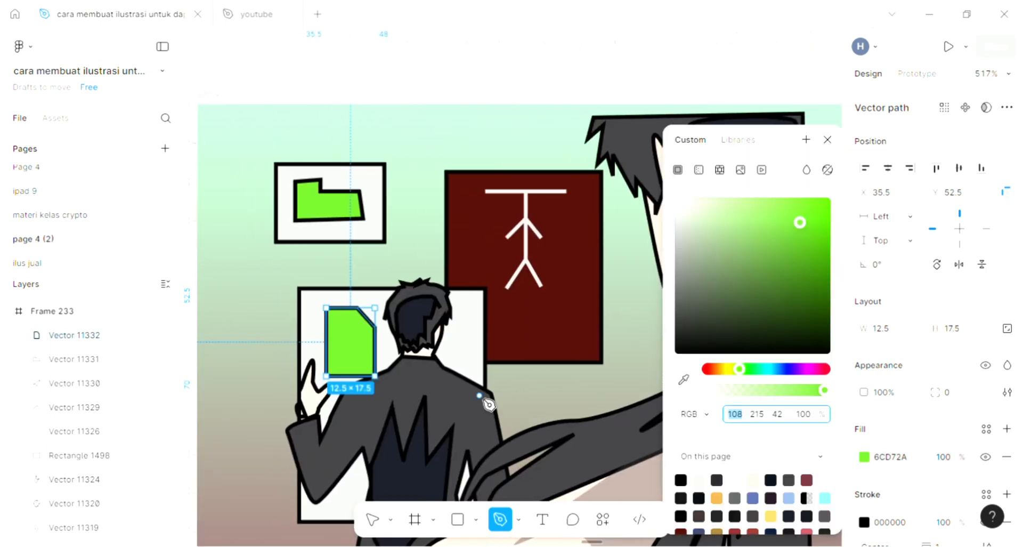
scroll(488, 403, left, 3)
click(683, 379)
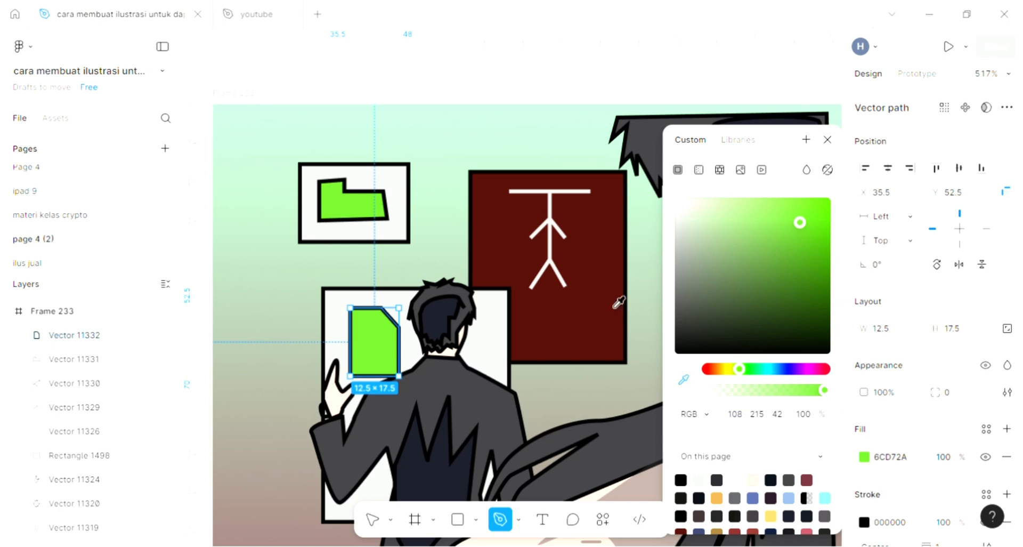
click(651, 337)
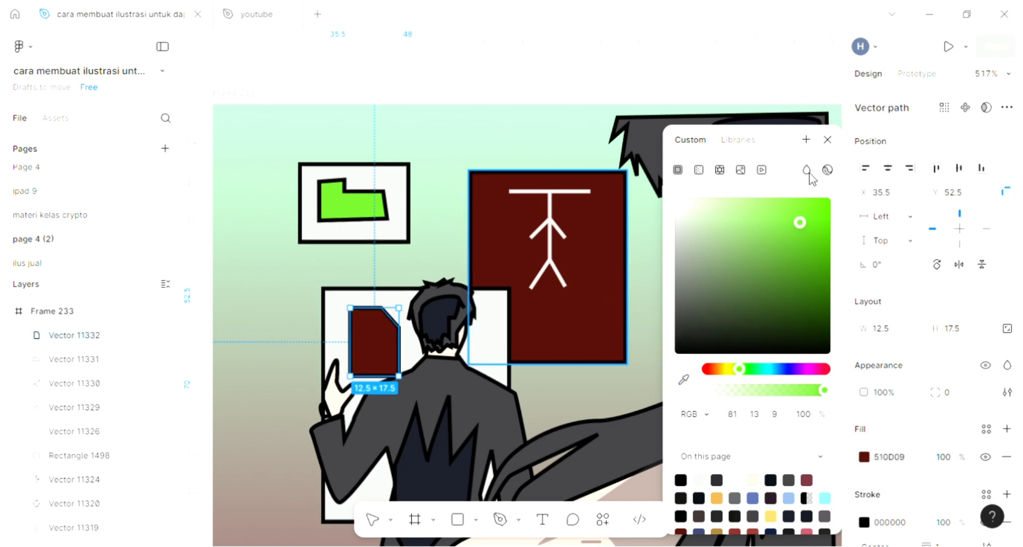
click(827, 141)
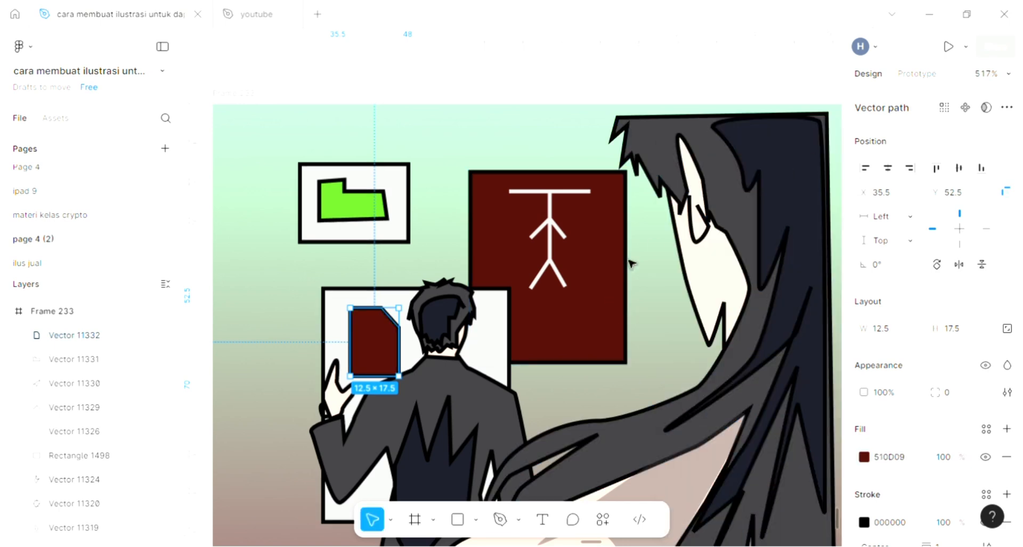
click(553, 397)
Start a Pen outline on the foreground figure's cheek, running down from below the ear and zigzagging into jagged points.
scroll(533, 381, right, 5)
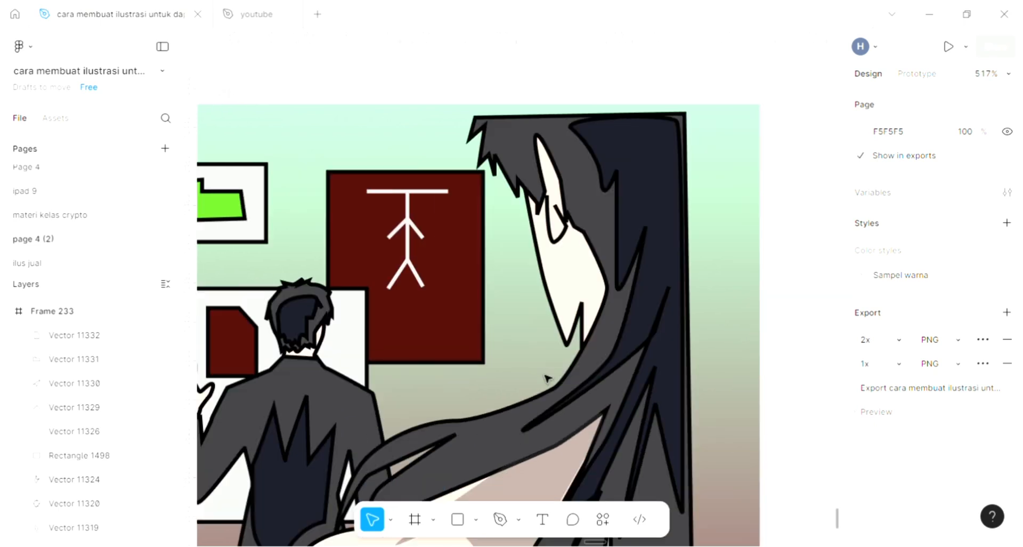
click(498, 519)
scroll(469, 359, right, 3)
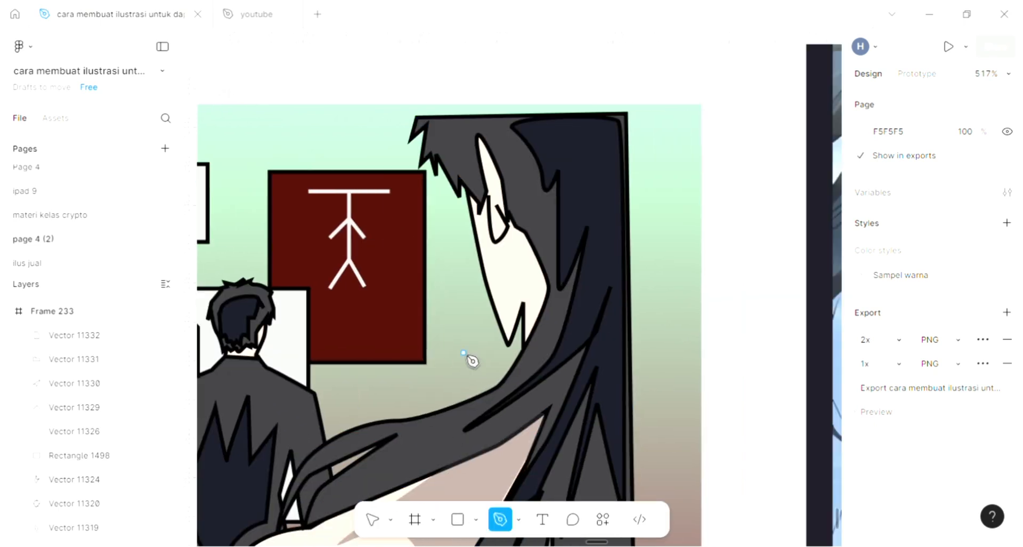
scroll(509, 285, up, 2)
scroll(509, 284, up, 5)
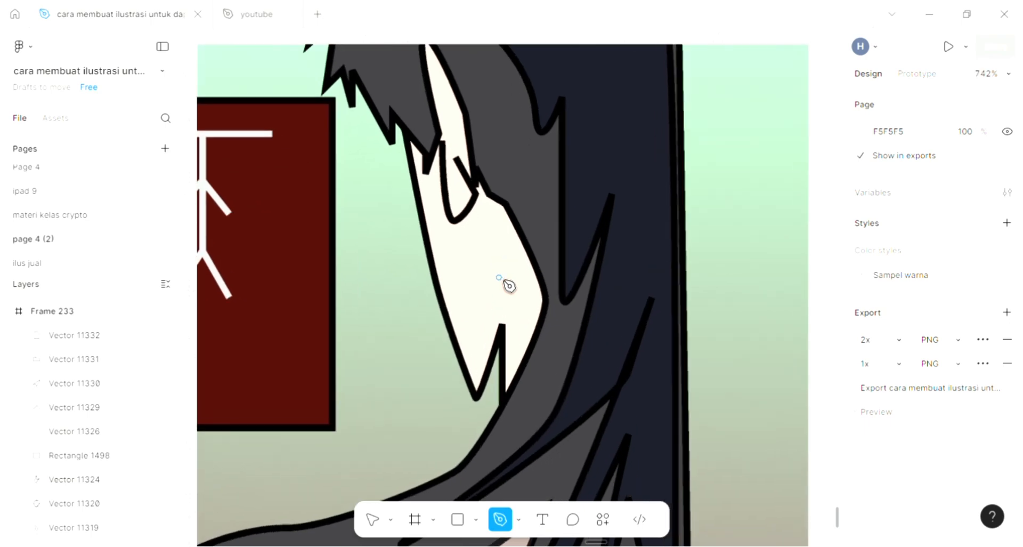
click(476, 224)
click(489, 264)
click(478, 310)
click(498, 284)
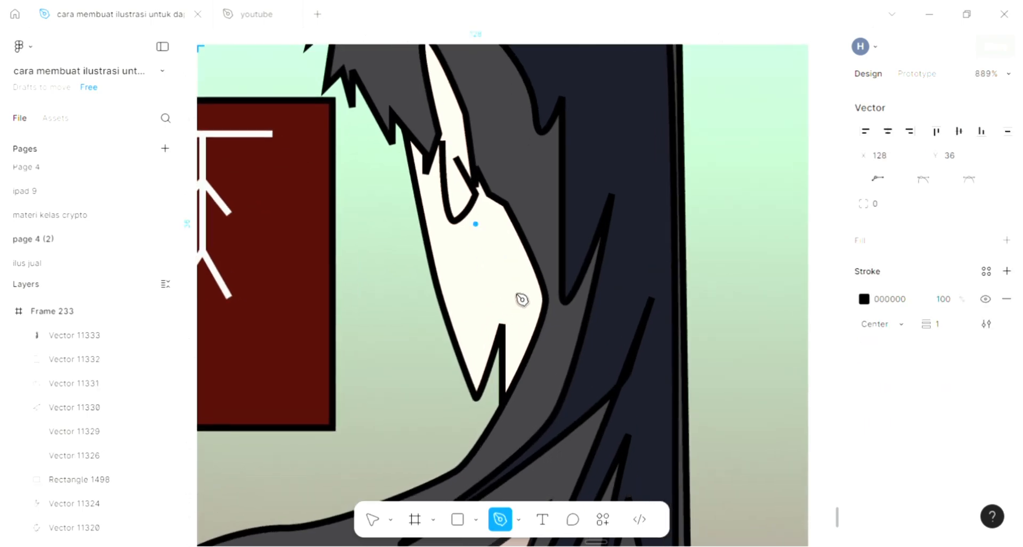
click(499, 310)
click(512, 291)
Draw the last point and curved outer edge of the cheek shape back up towards the ear and close the outline.
drag(515, 334, 515, 342)
drag(515, 254, 508, 227)
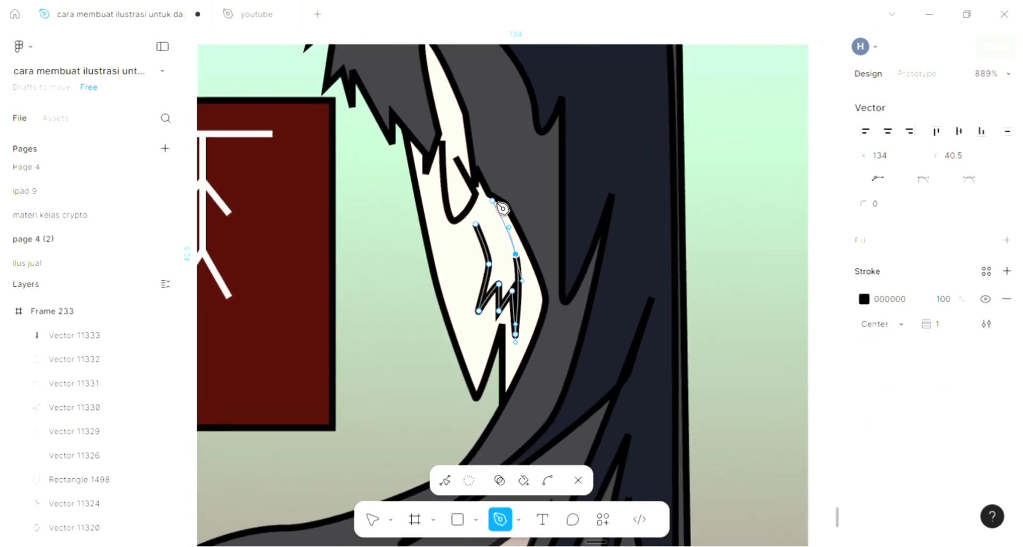
click(481, 197)
click(475, 224)
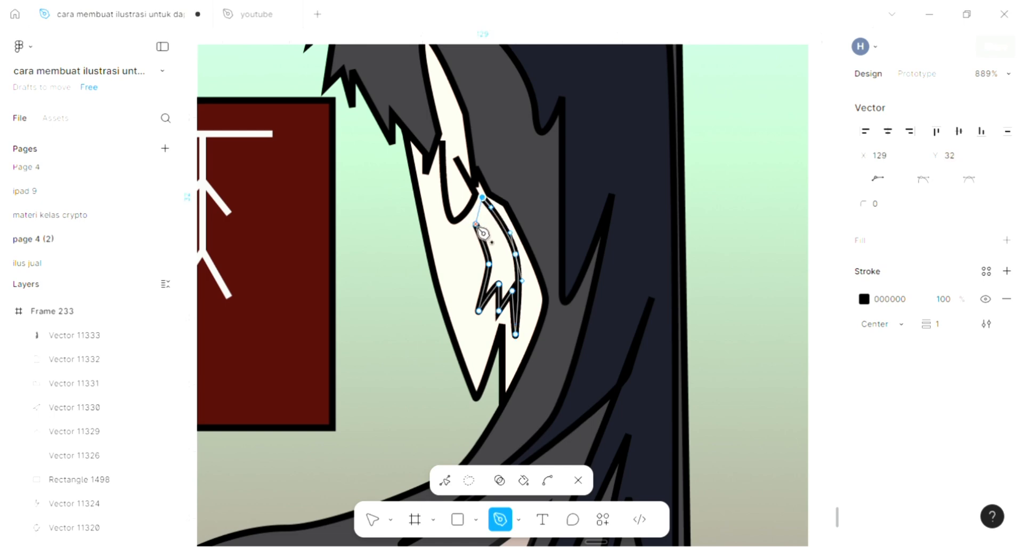
Fill the cheek shape with dark grey 3E3D41, sampled from the foreground figure's hair, and remove its stroke.
click(1007, 240)
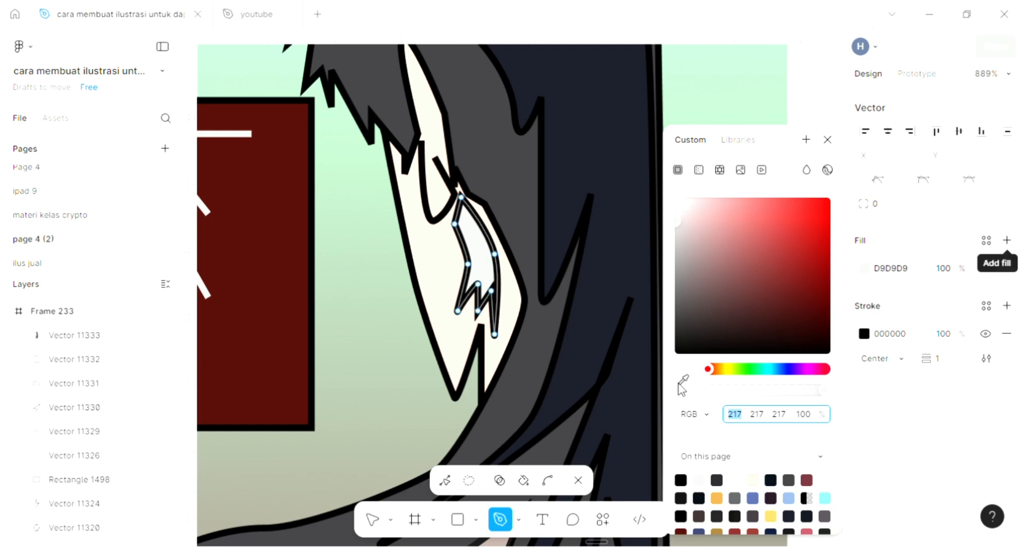
key(i)
scroll(604, 400, down, 2)
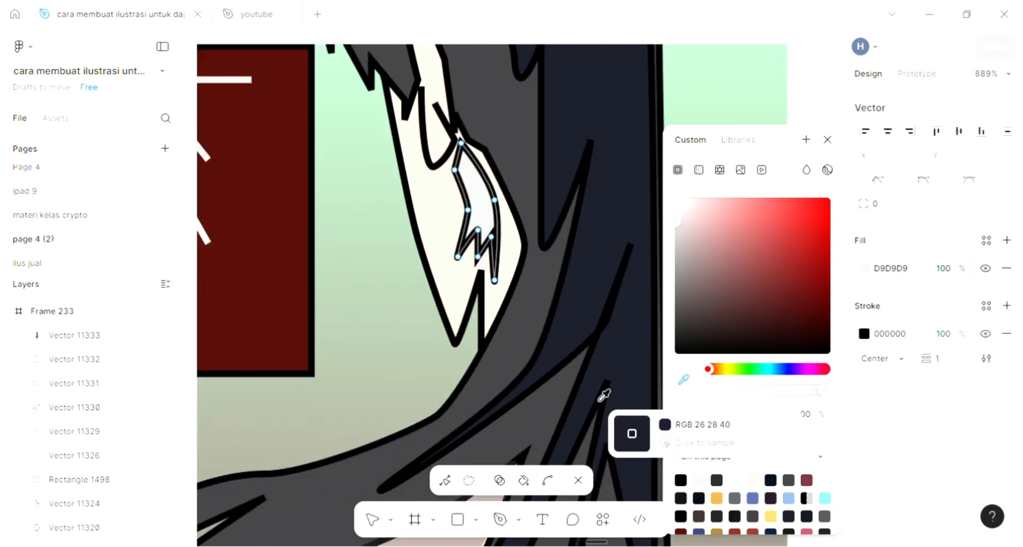
scroll(575, 414, down, 2)
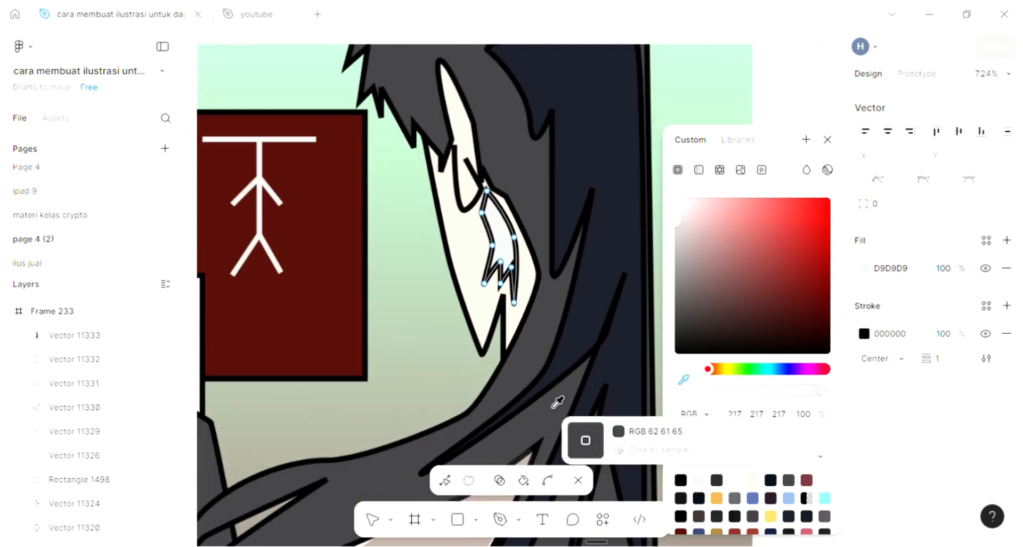
click(550, 405)
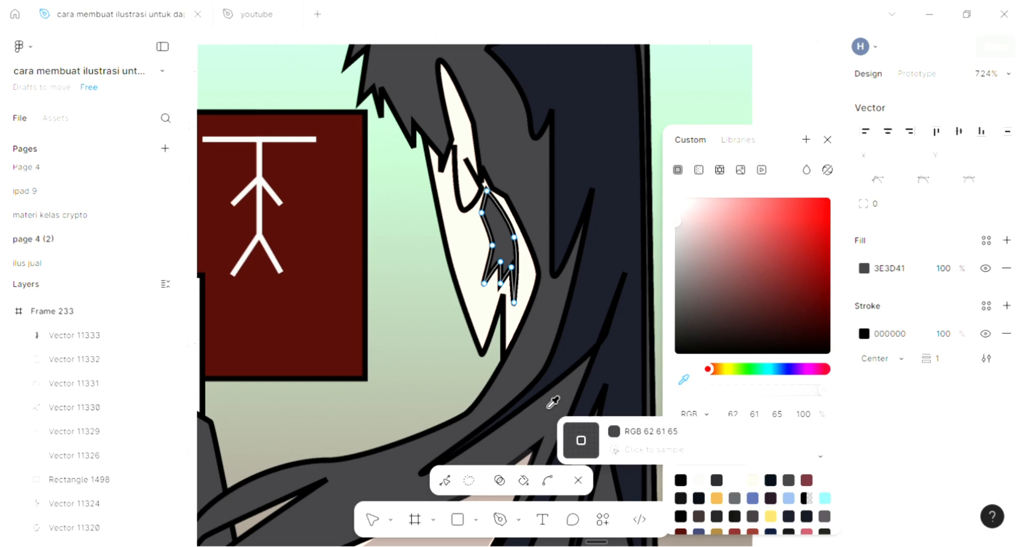
click(828, 140)
click(1005, 335)
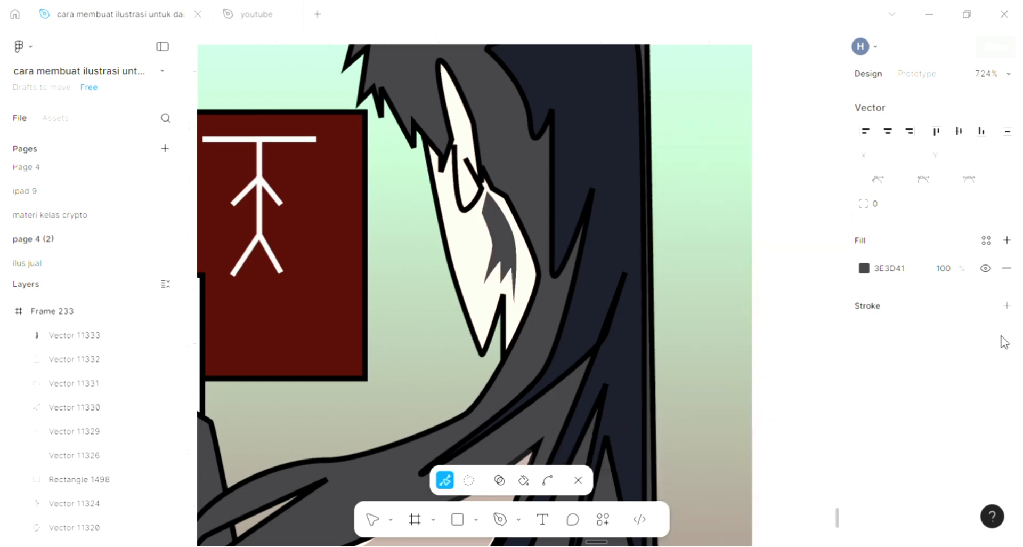
Set the cheek shape's fill opacity to 50%, finish editing the vector and deselect it.
click(954, 275)
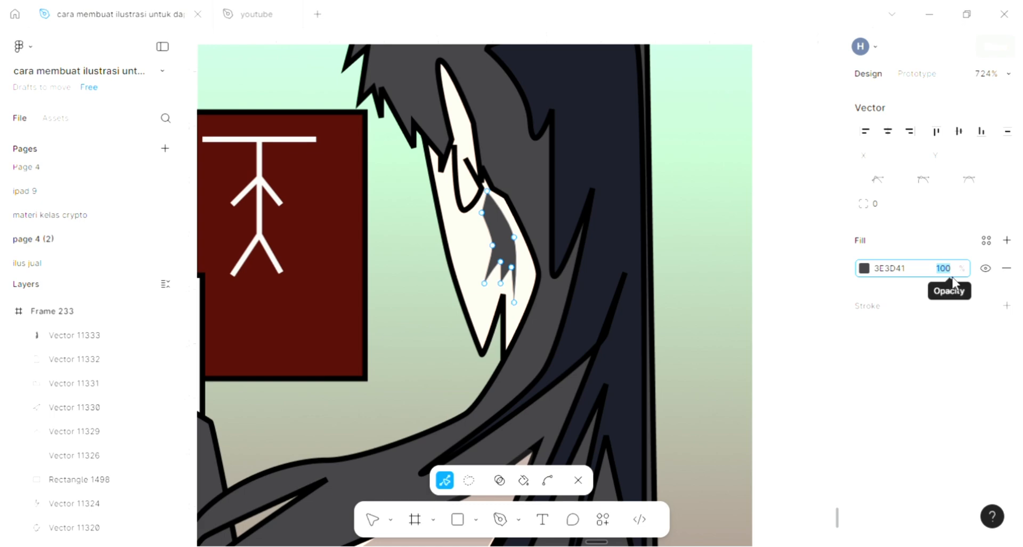
text(50)
key(Return)
click(727, 268)
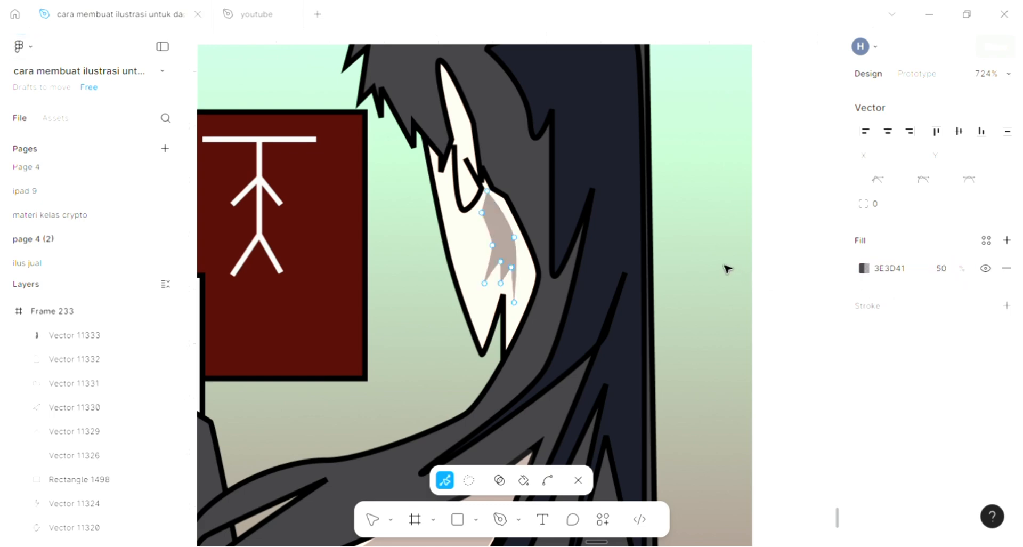
key(Escape)
scroll(727, 268, down, 5)
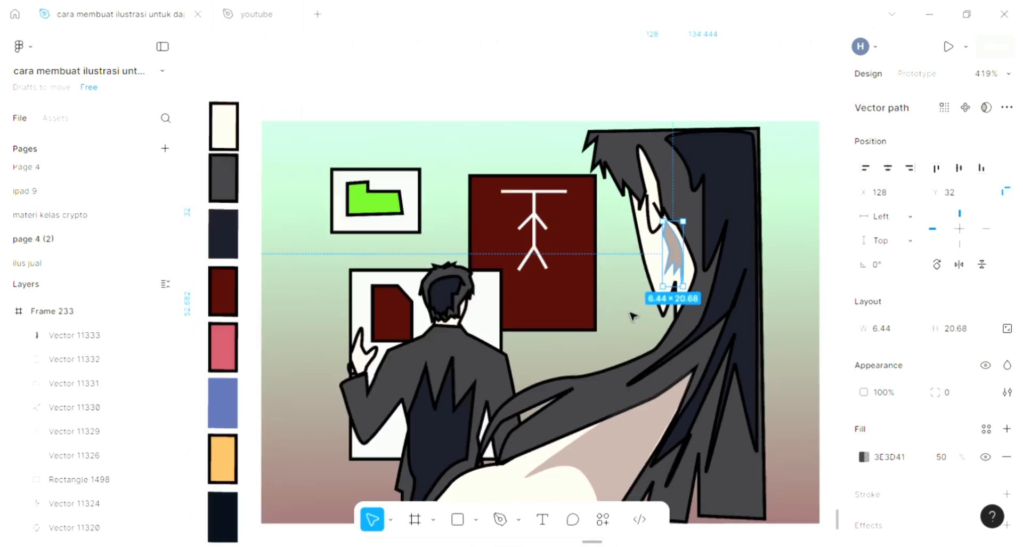
click(633, 316)
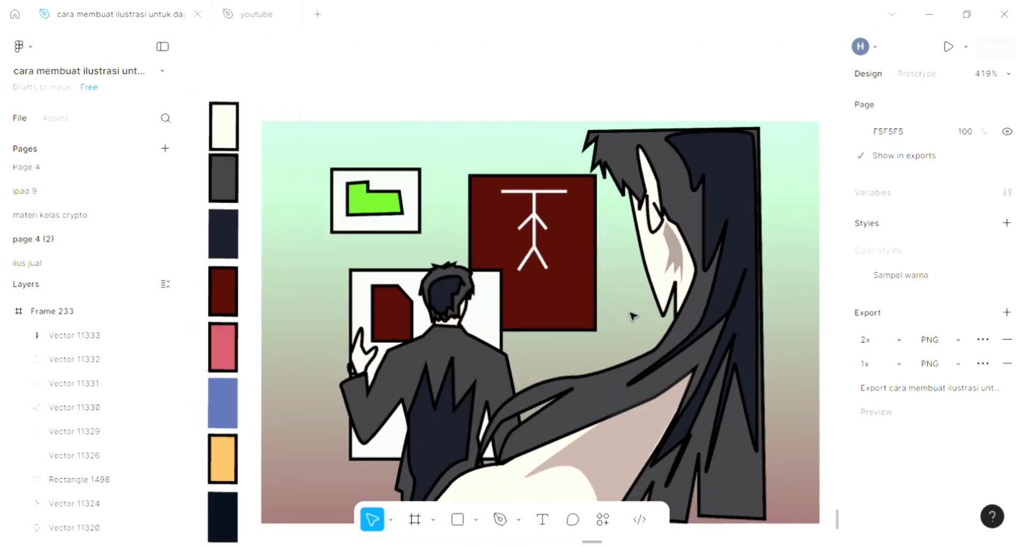
scroll(632, 316, up, 3)
scroll(632, 316, up, 1)
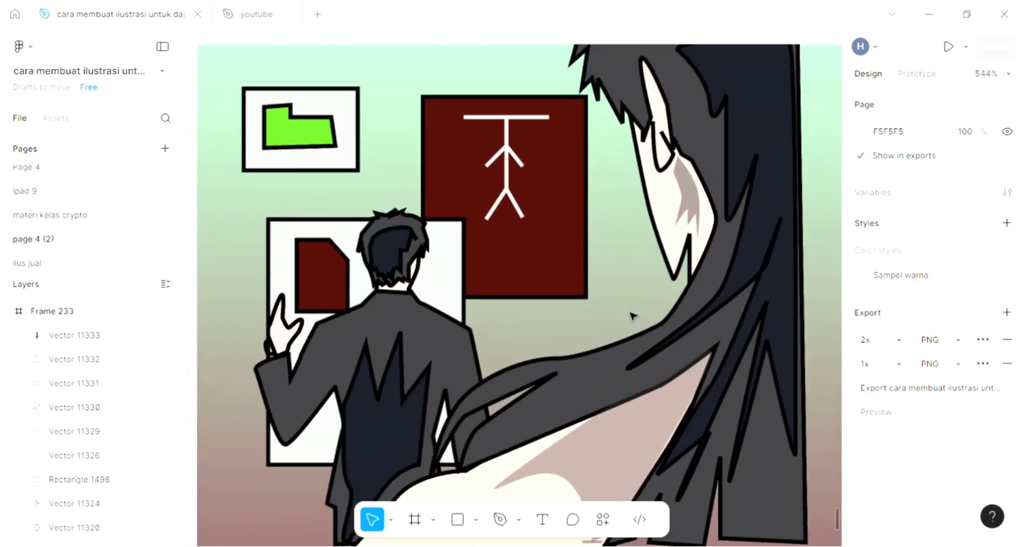